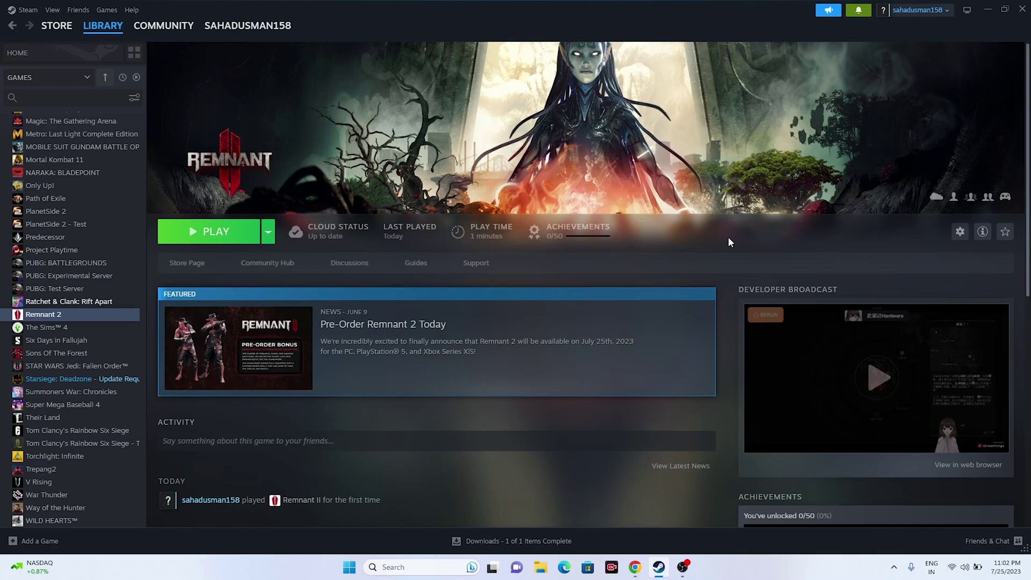
- Bring up the Windows power options for restarting the PC, and dismiss them without choosing one
right_click(350, 568)
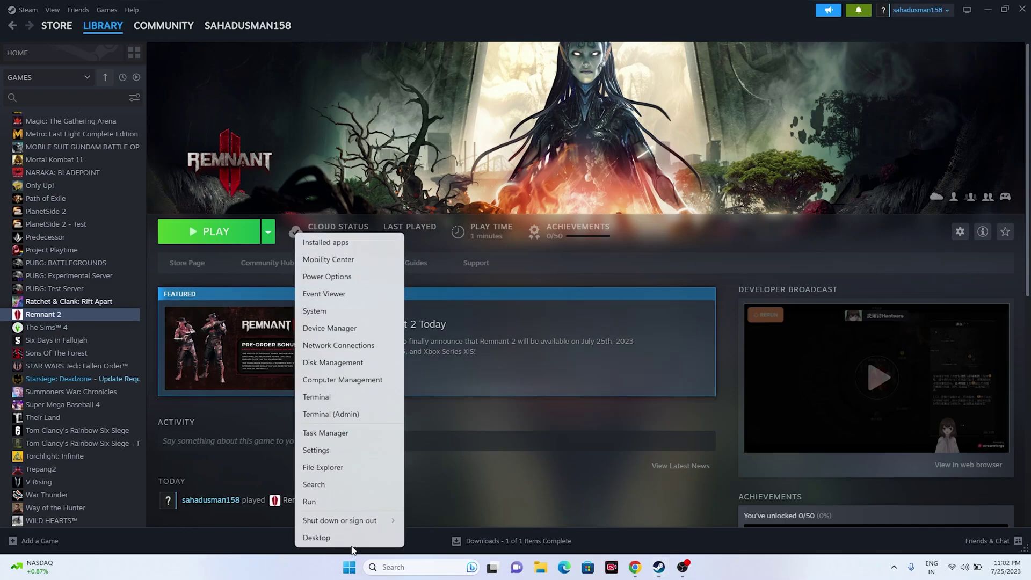
left_click(356, 572)
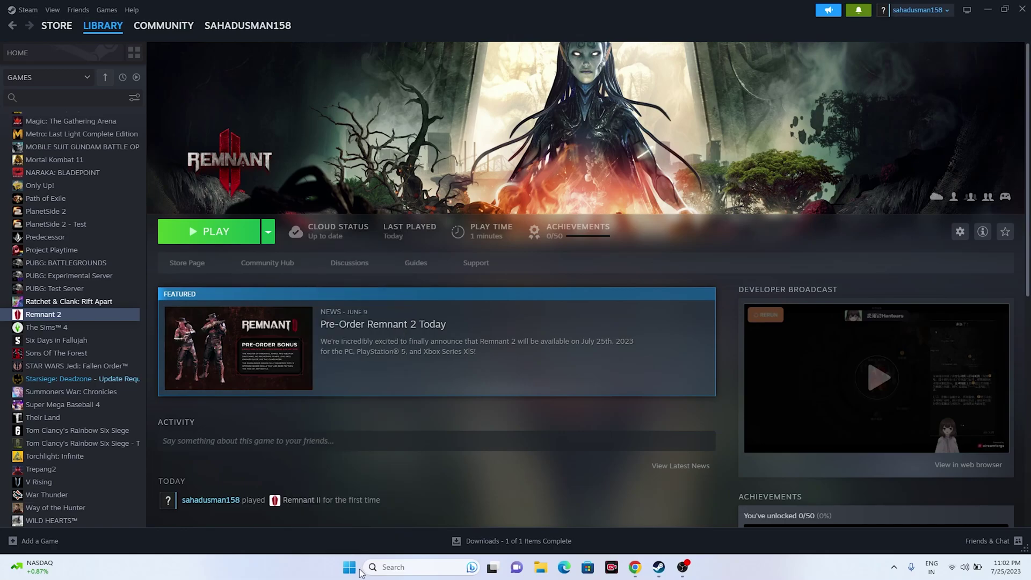
left_click(355, 571)
left_click(648, 530)
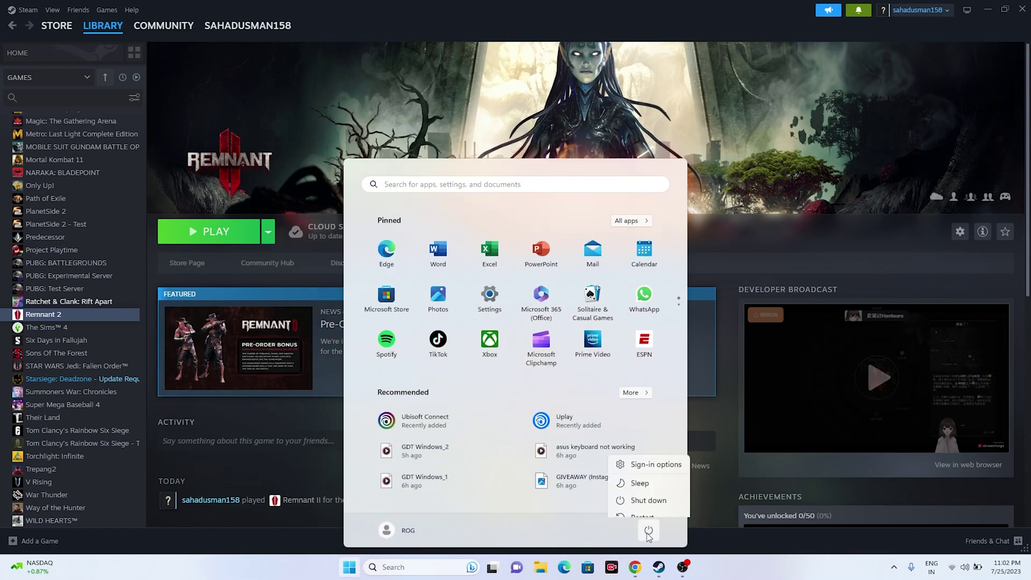
left_click(725, 569)
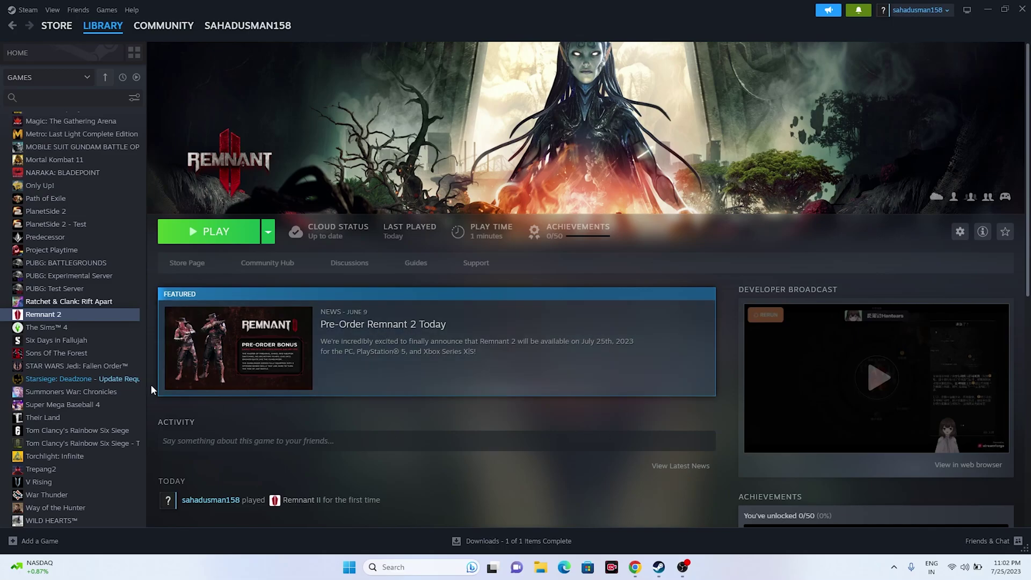
- Start verifying the integrity of Remnant 2's installed game files in its Steam properties, and close the properties
right_click(45, 316)
left_click(74, 396)
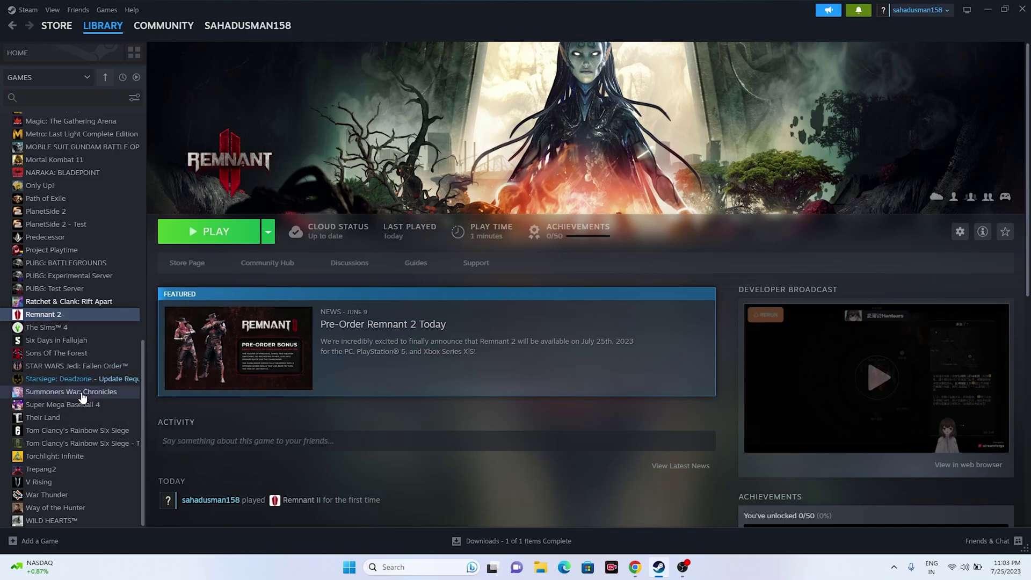
left_click(346, 209)
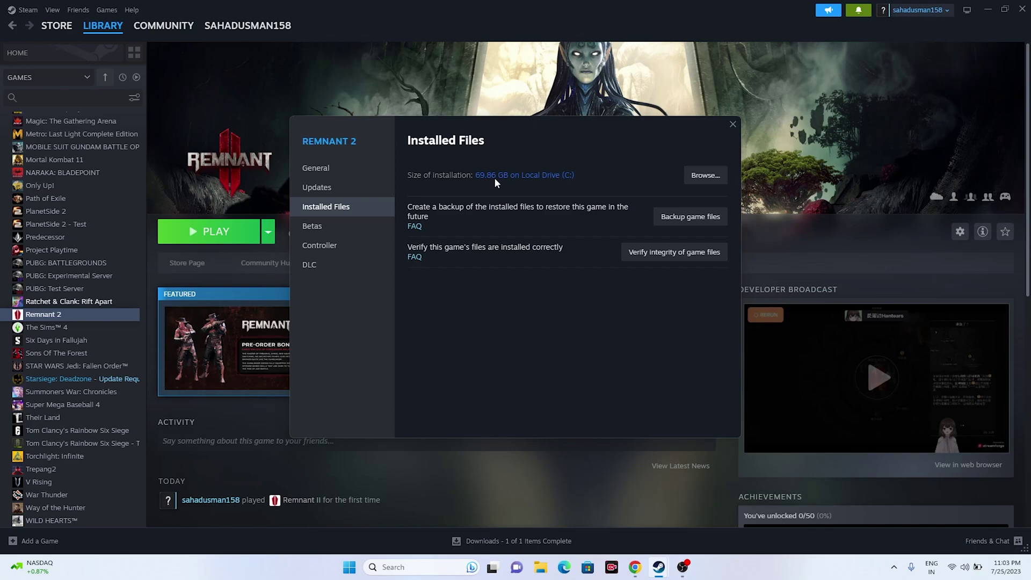
left_click(693, 252)
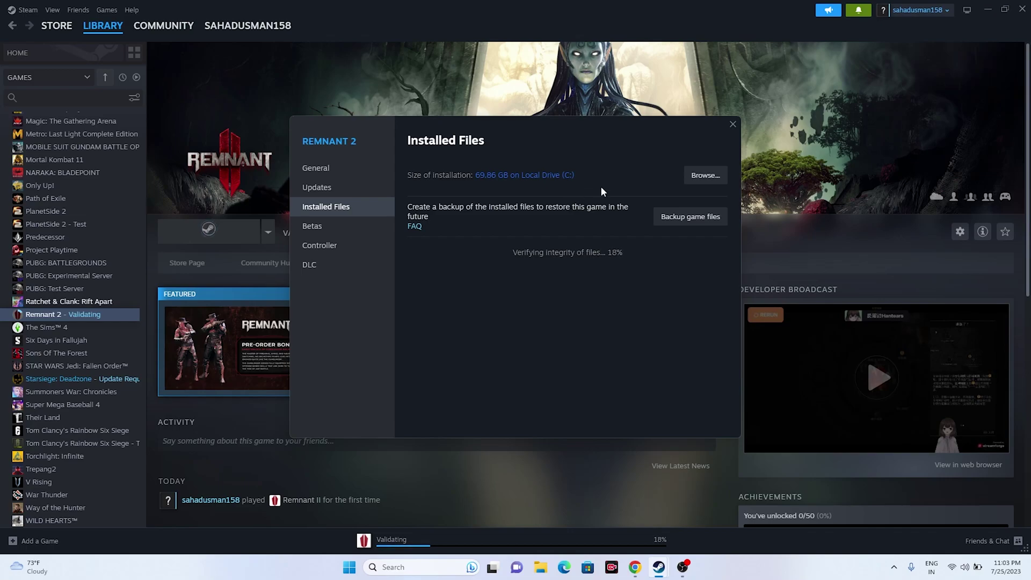
left_click(732, 124)
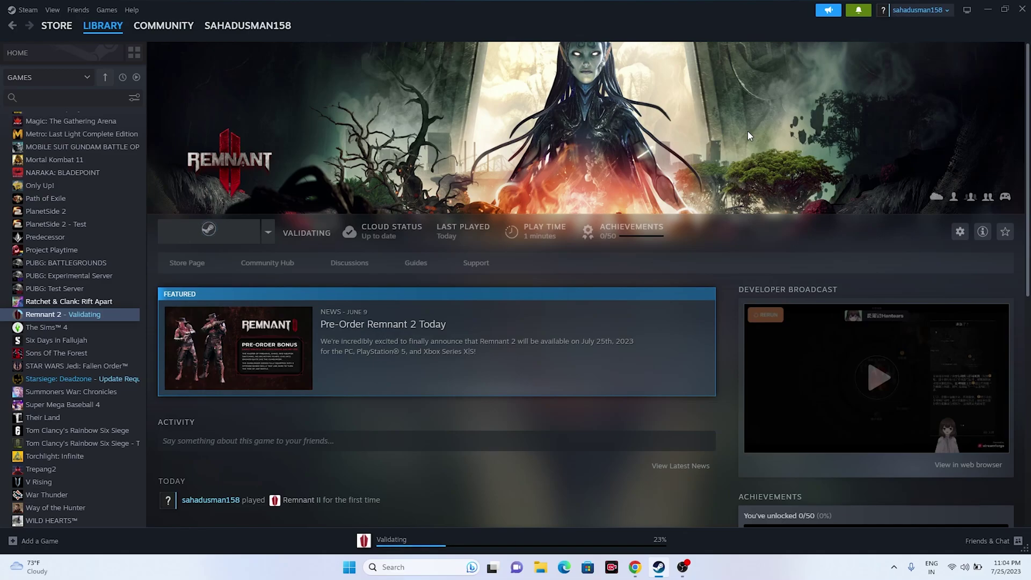
- Close the Steam window, reopen it from the desktop shortcut, and look at its Exit command without using it
left_click(1023, 9)
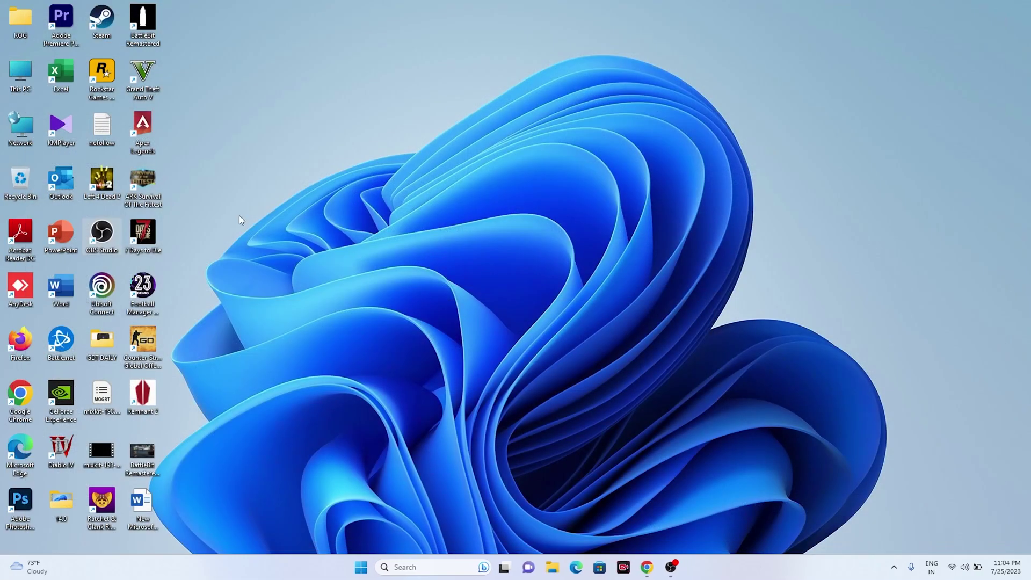
double_click(109, 28)
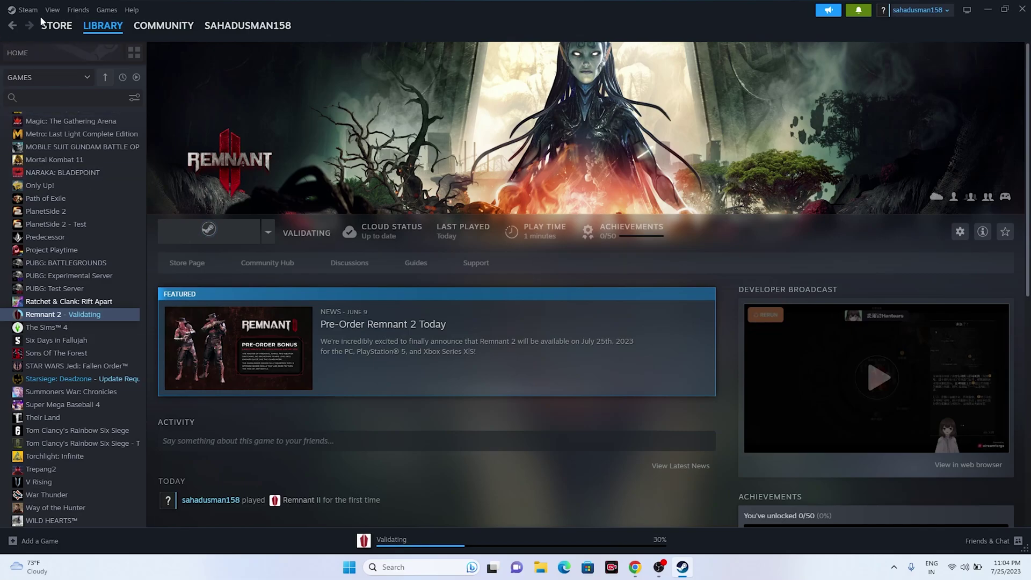
left_click(21, 11)
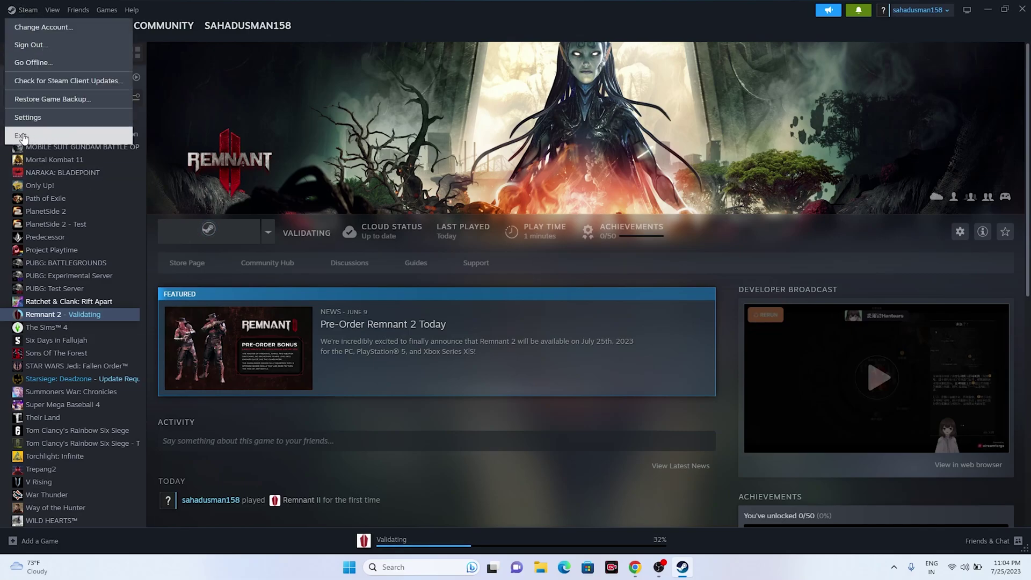
left_click(575, 141)
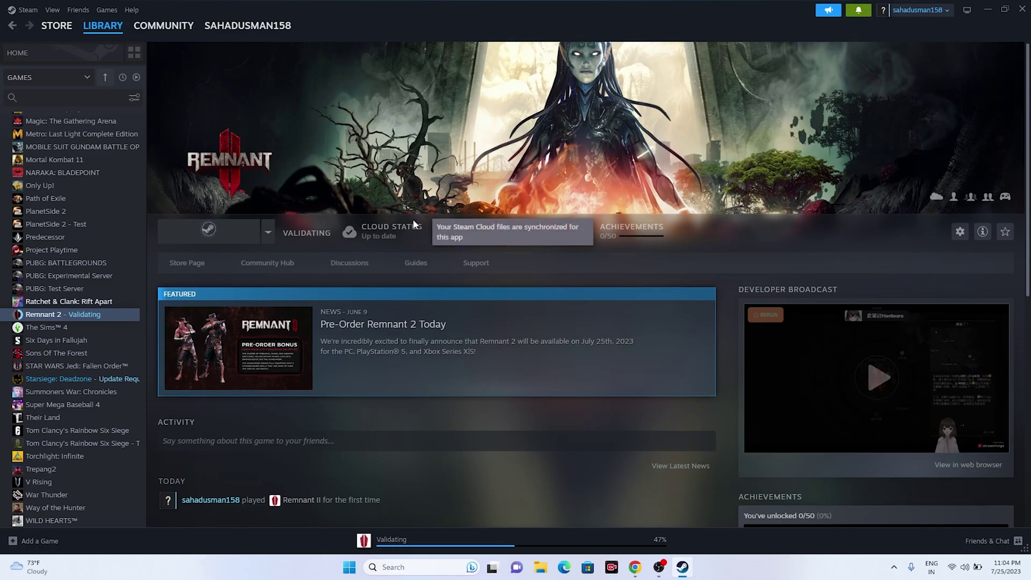
- Browse to Remnant 2's install folder from its Steam installed-files properties, select the Remnant2 application, and close the folder window
right_click(70, 316)
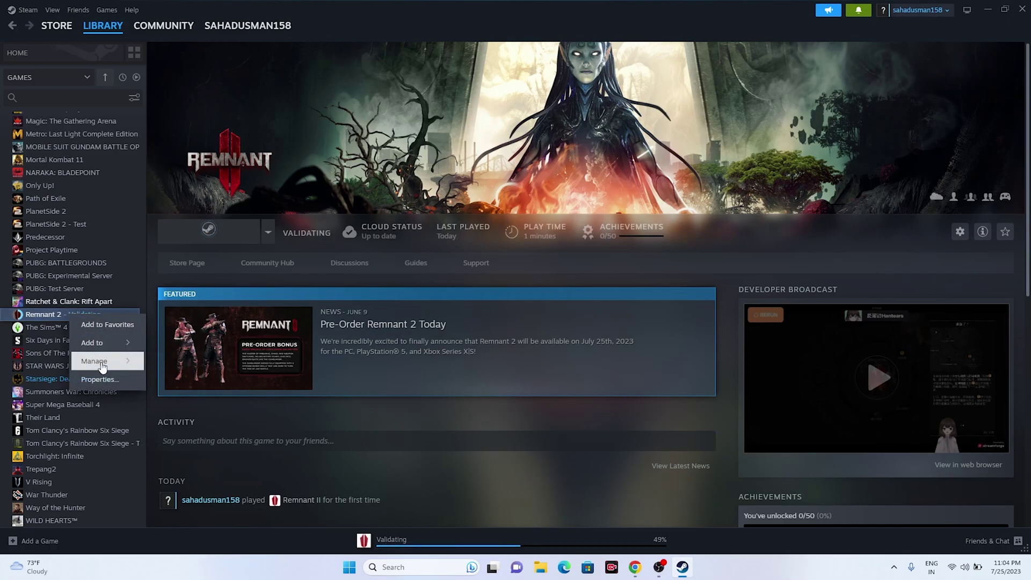
left_click(103, 379)
left_click(337, 210)
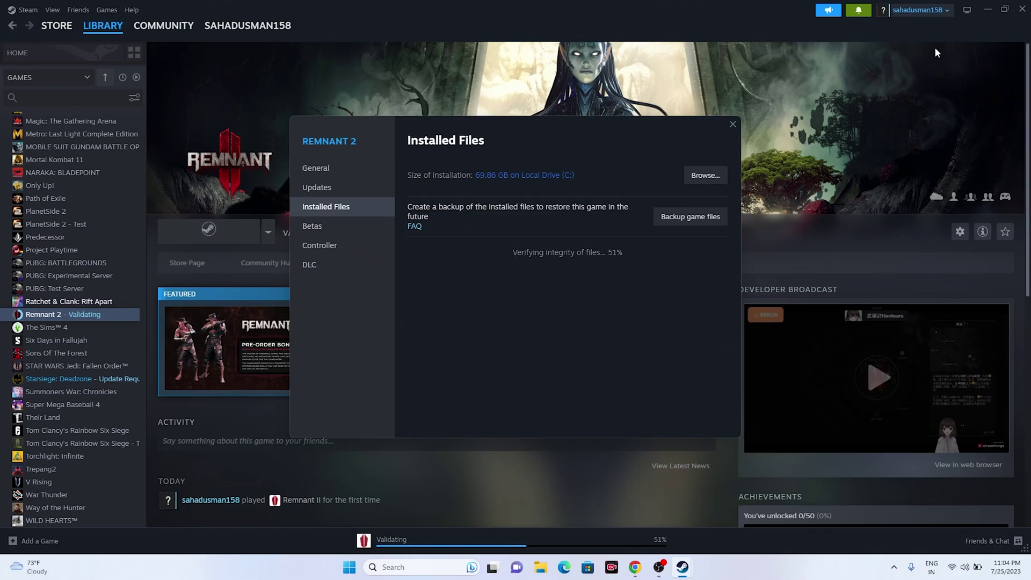
left_click(988, 10)
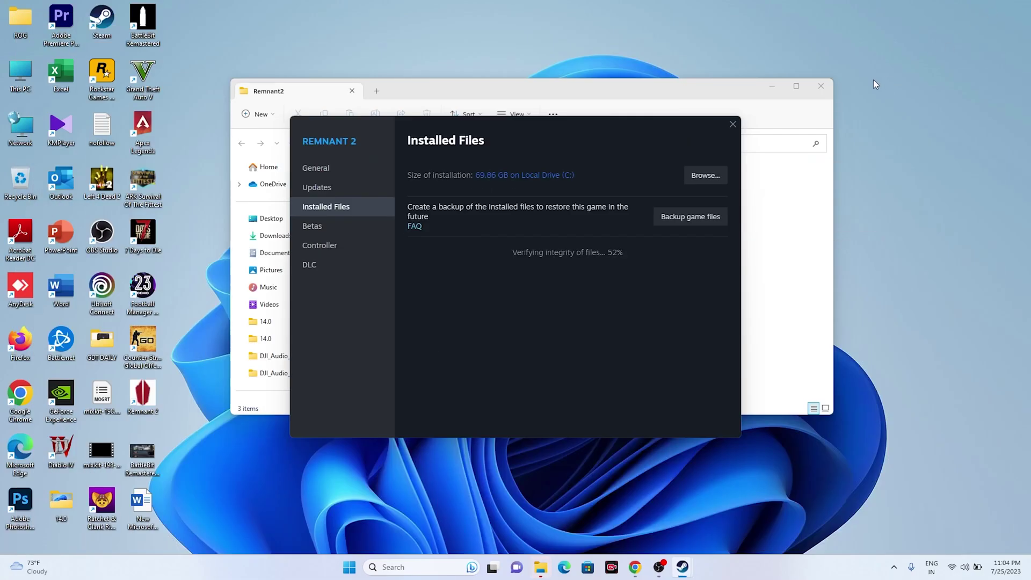
left_click(797, 88)
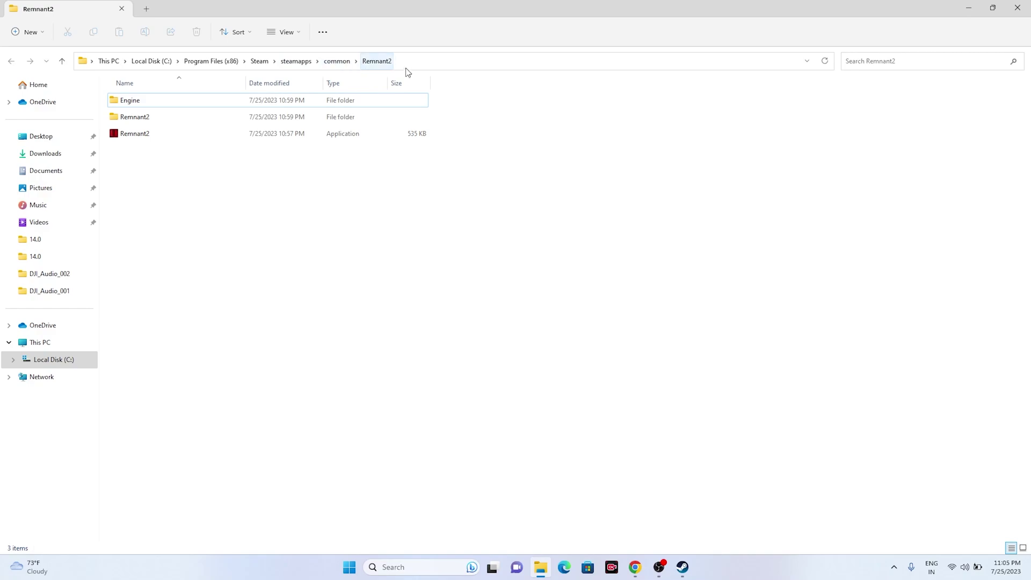
left_click(294, 136)
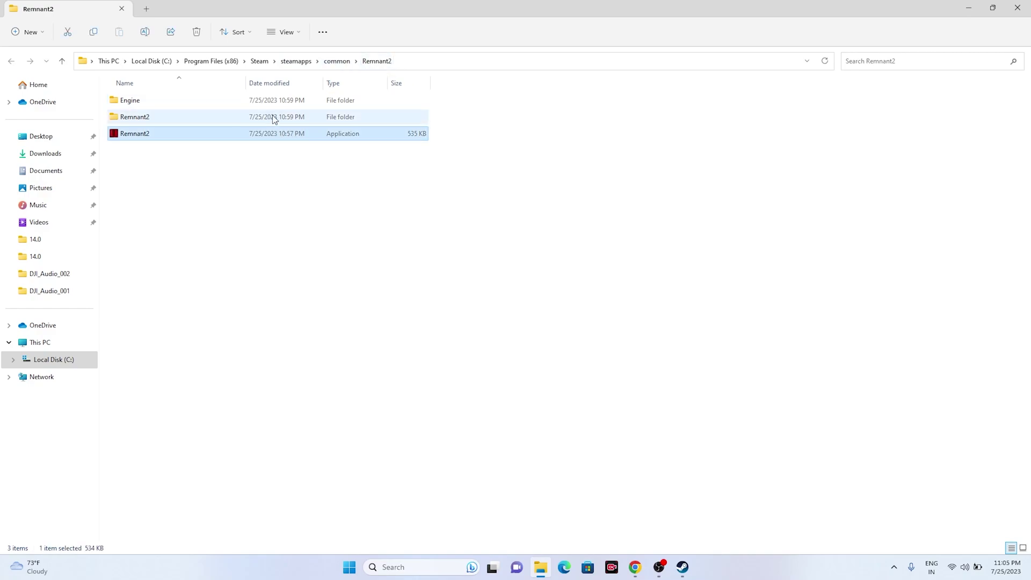
left_click(1017, 7)
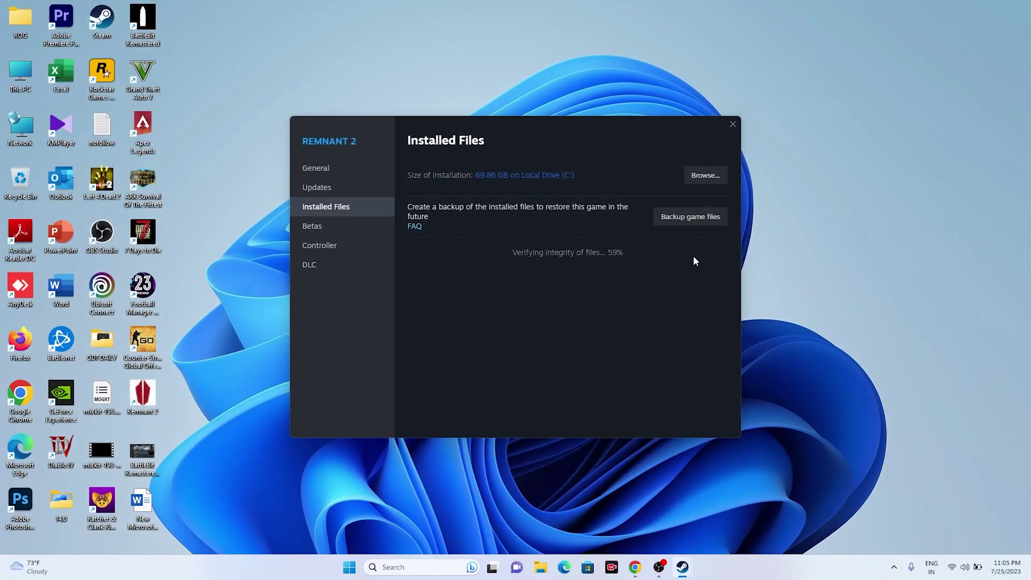
- In File Explorer, go to the folder C:\Program Files (x86)\Steam\steamapps\common\Remnant2
left_click(541, 567)
left_click(40, 342)
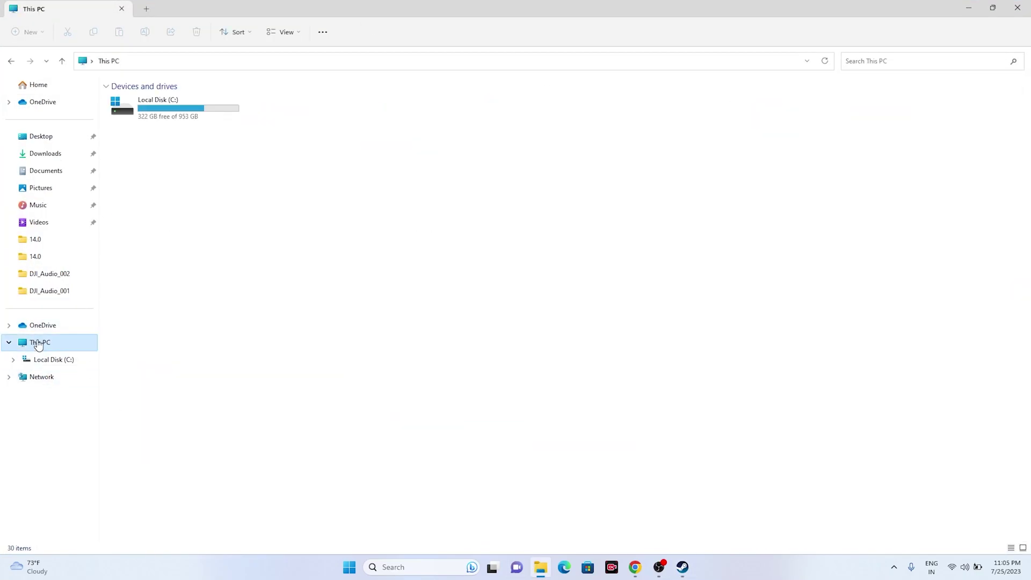
double_click(184, 121)
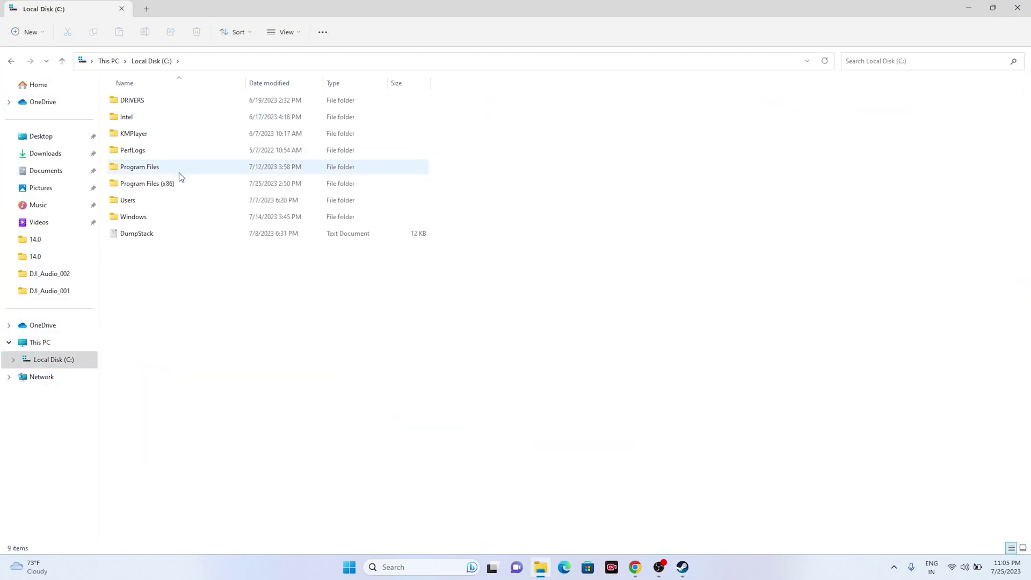
double_click(176, 183)
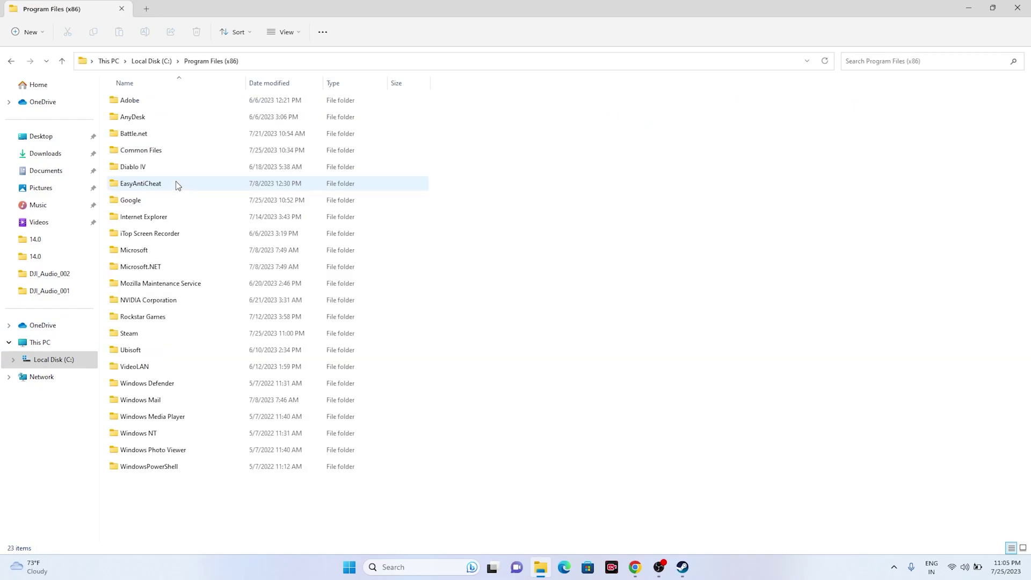
double_click(139, 338)
double_click(141, 369)
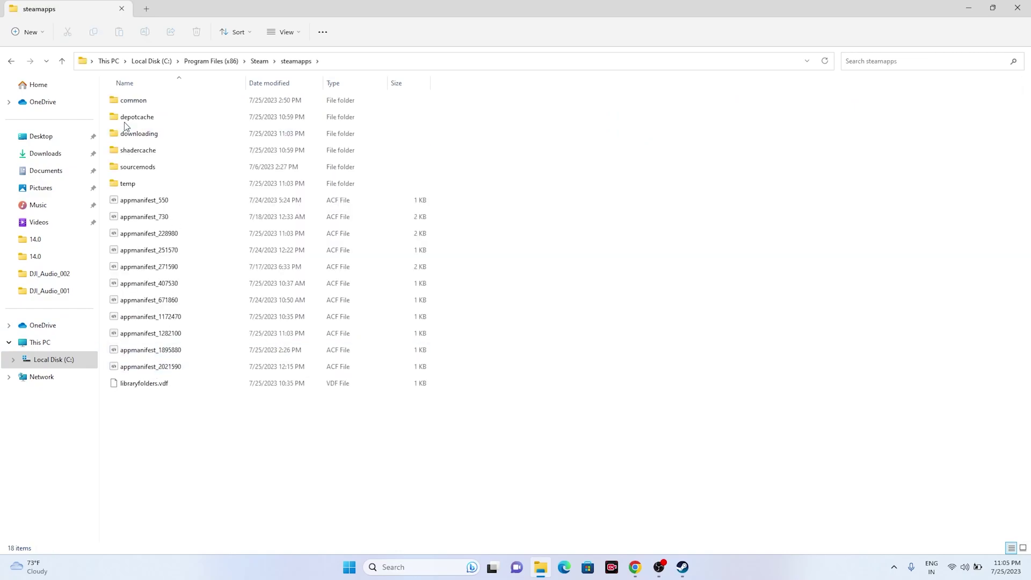
double_click(124, 101)
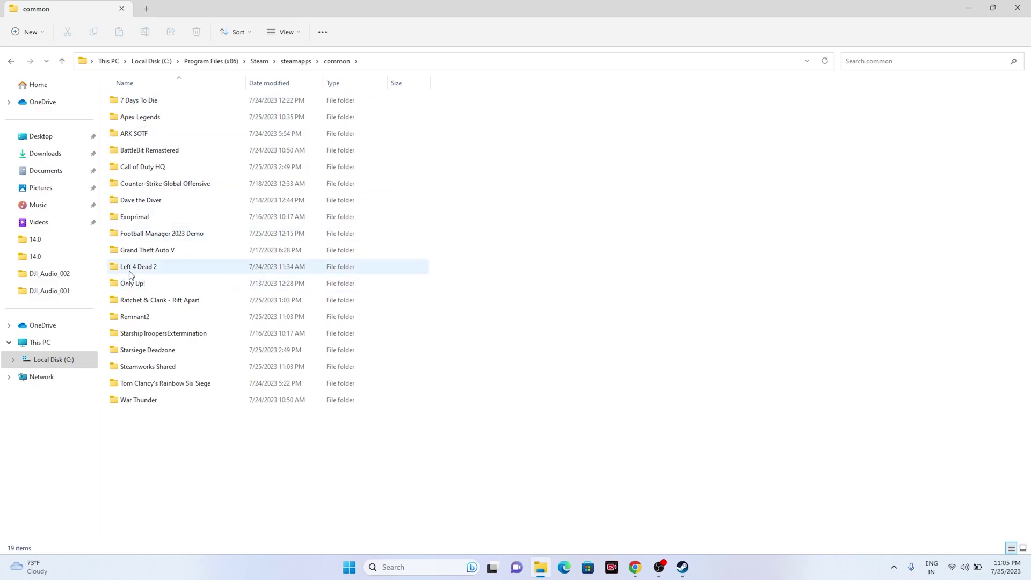
double_click(145, 322)
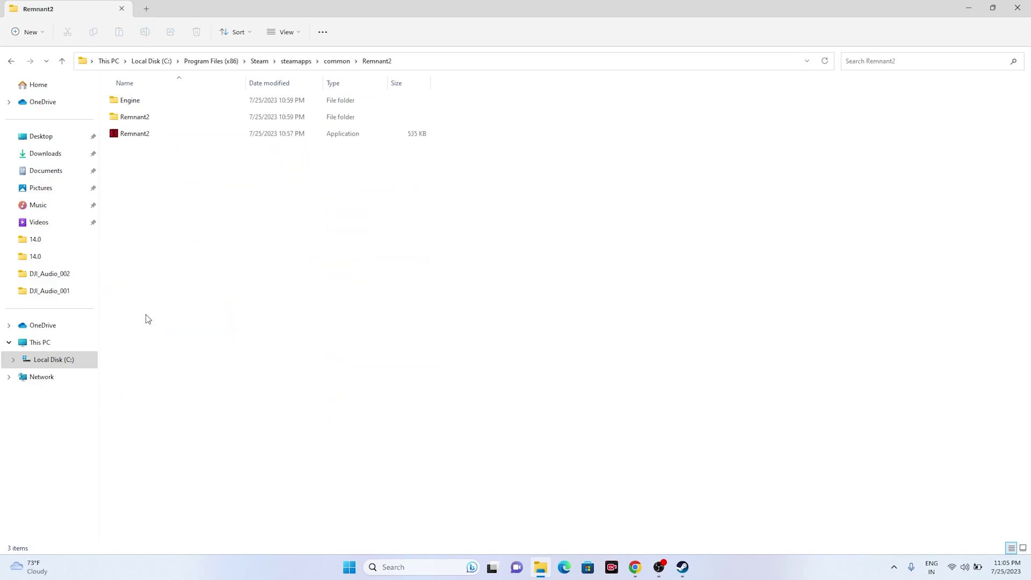
- Set the Remnant2 application to always run as an administrator in its compatibility properties, and confirm
left_click(148, 138)
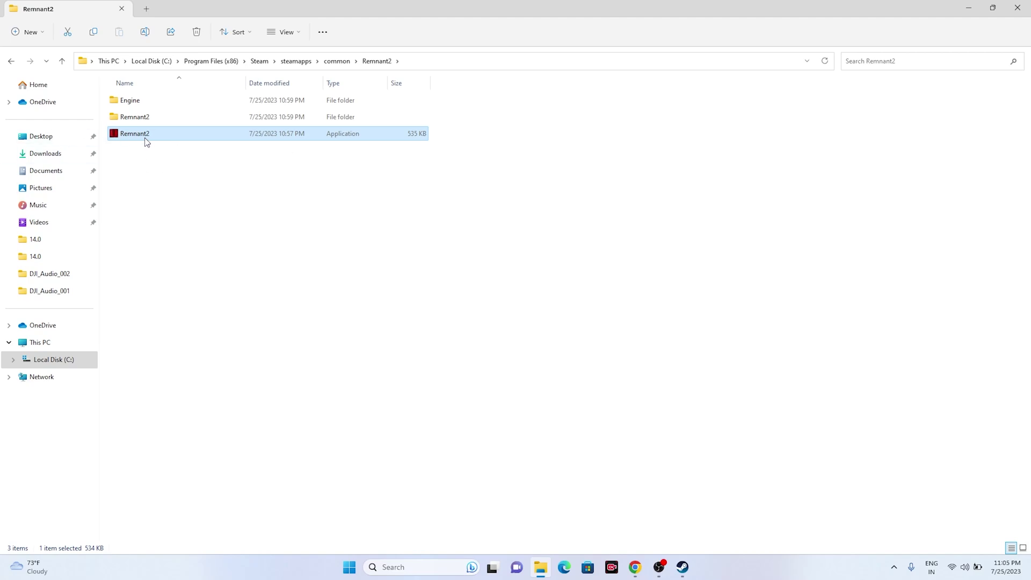
right_click(144, 137)
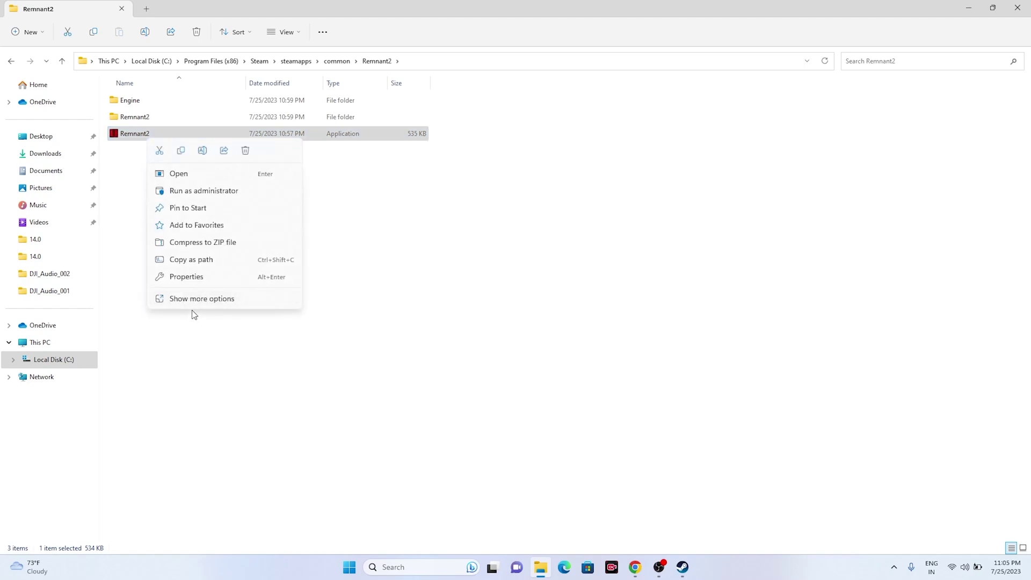
left_click(196, 309)
right_click(141, 135)
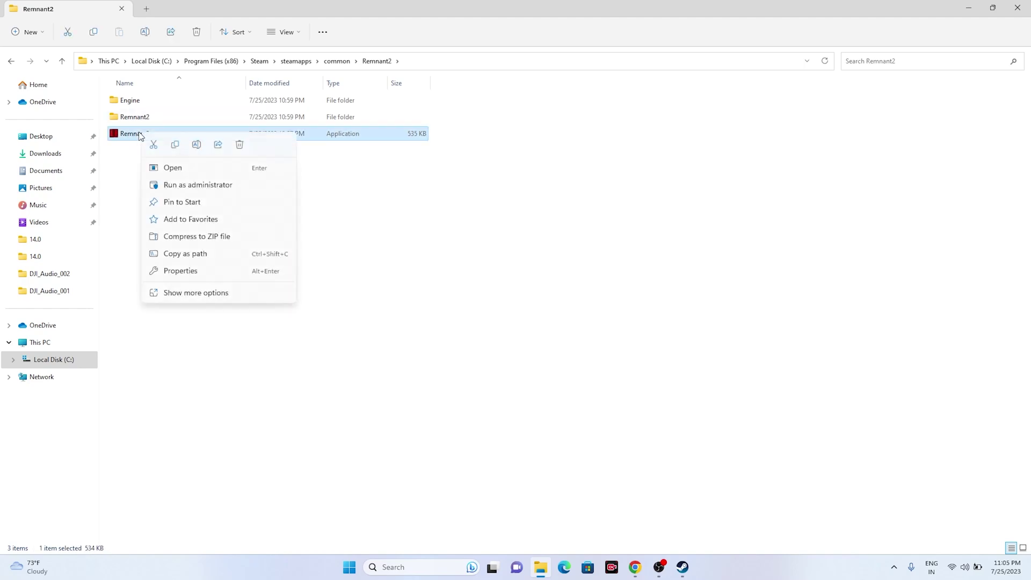
left_click(191, 296)
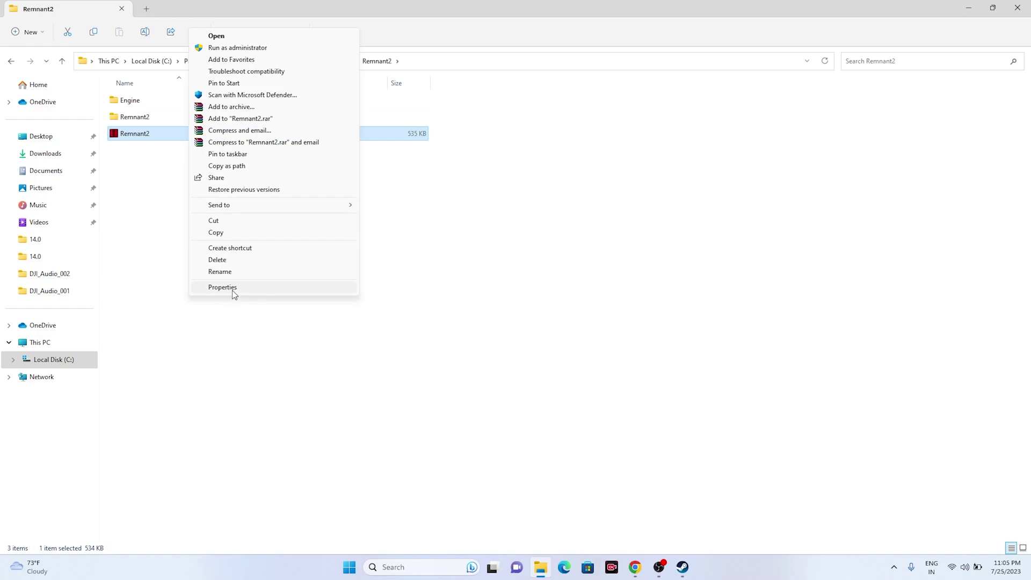
left_click(232, 288)
left_click(241, 280)
left_click_drag(272, 266, 295, 154)
left_click(225, 339)
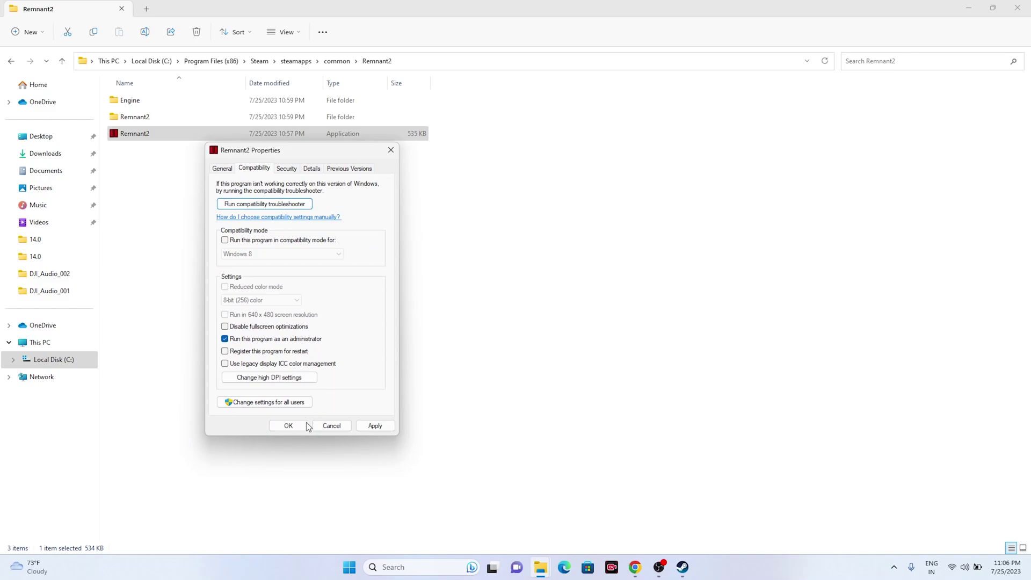
left_click(290, 424)
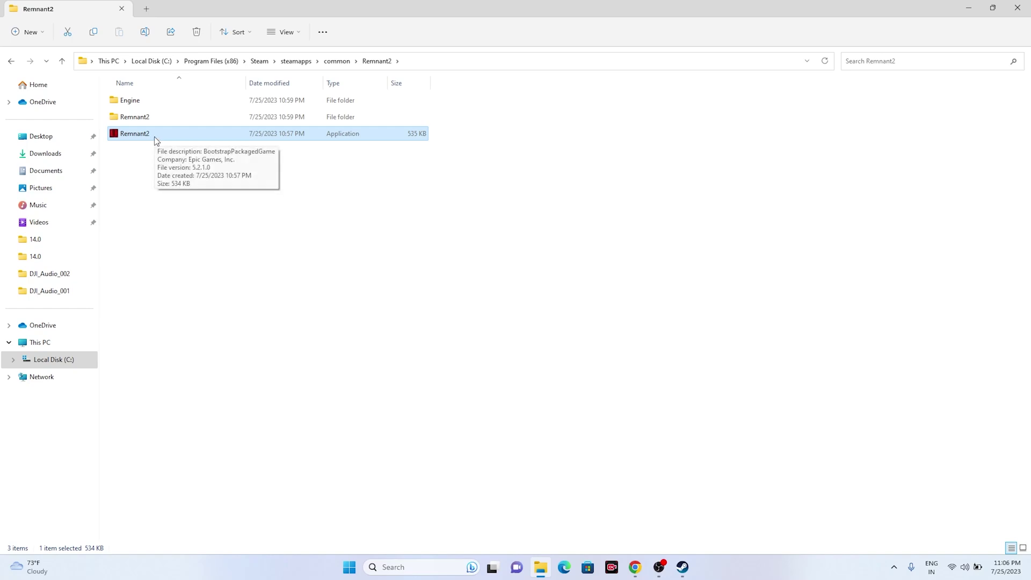
left_click(207, 275)
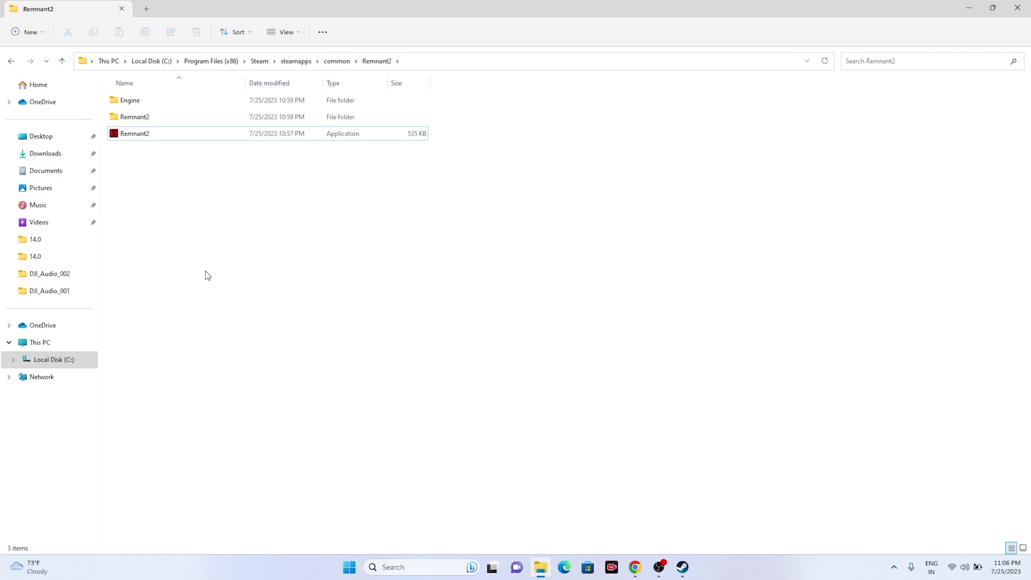
right_click(152, 139)
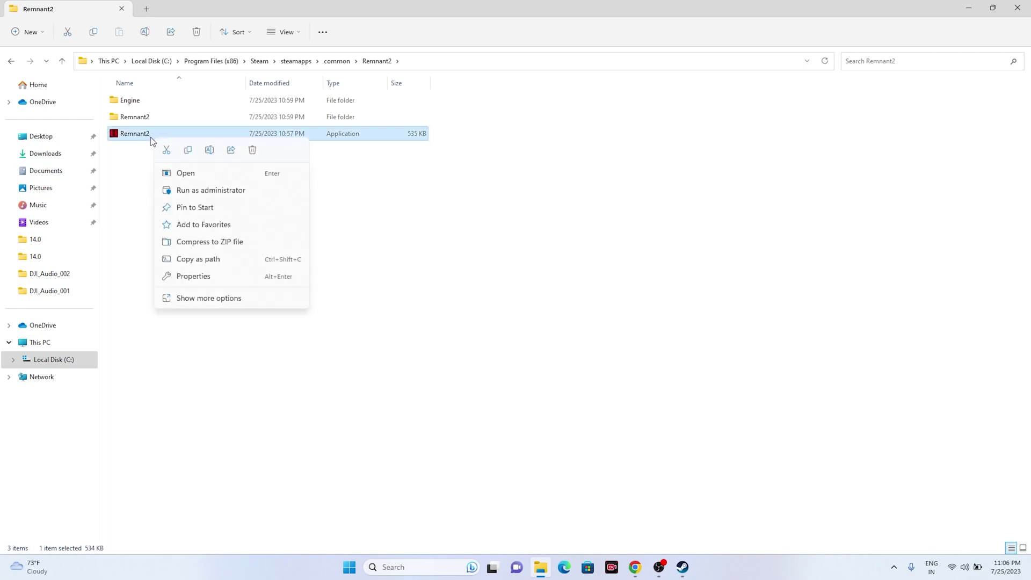
left_click(205, 298)
left_click(247, 276)
left_click(168, 172)
right_click(157, 137)
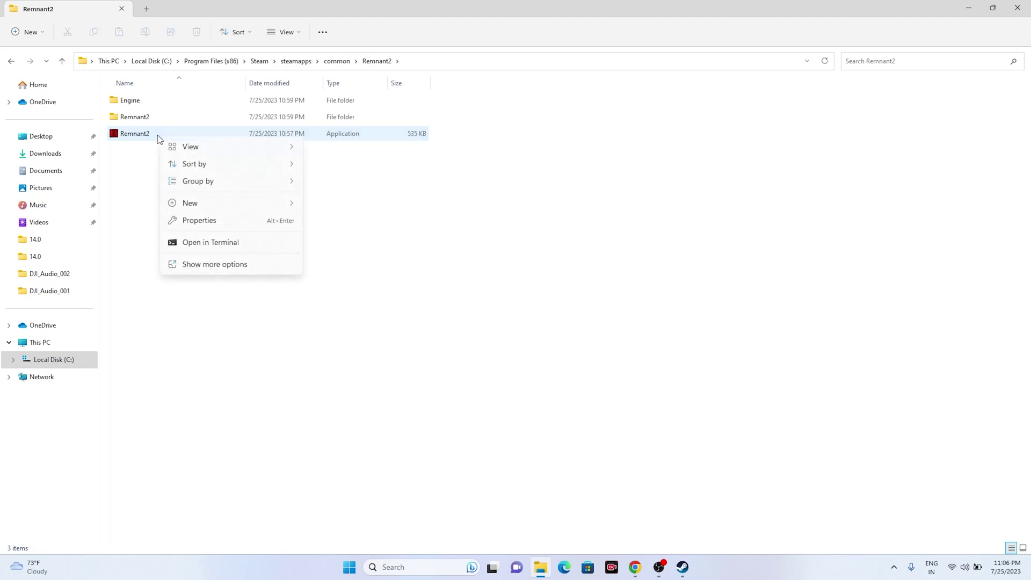
- Open the Remnant2 application's properties from the game folder and show its compatibility settings
left_click(143, 138)
right_click(144, 139)
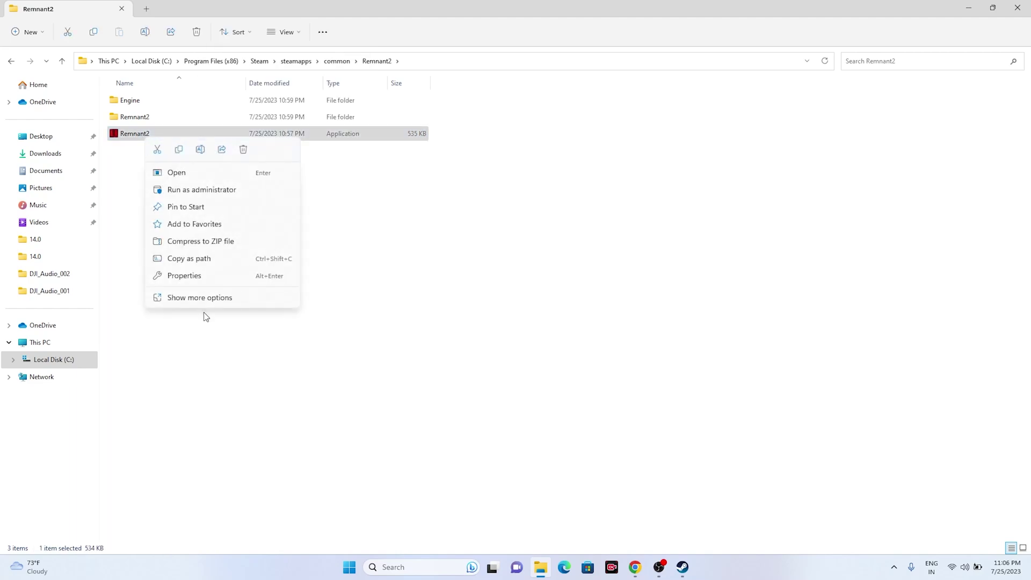
left_click(207, 298)
left_click(257, 292)
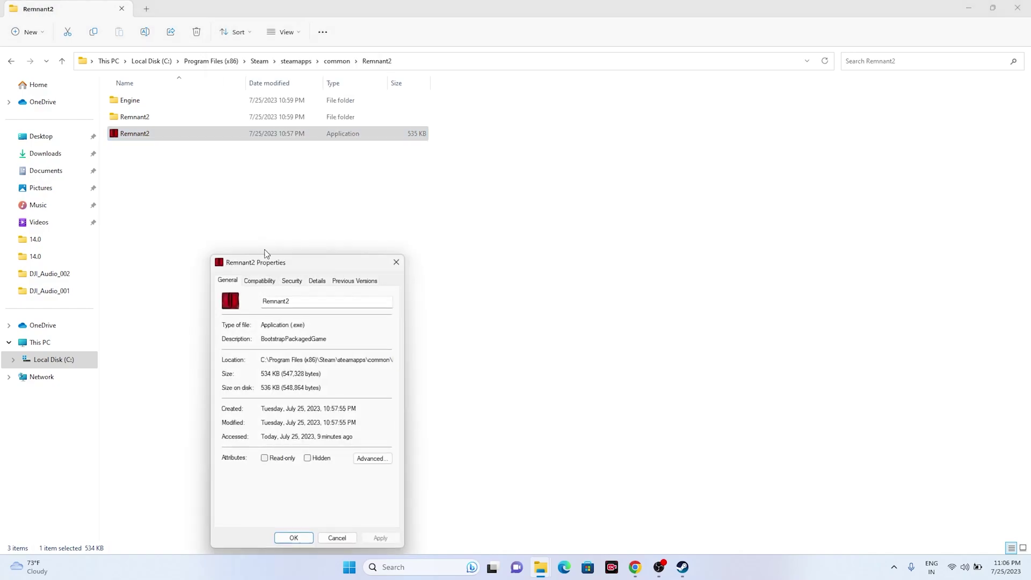
left_click(260, 281)
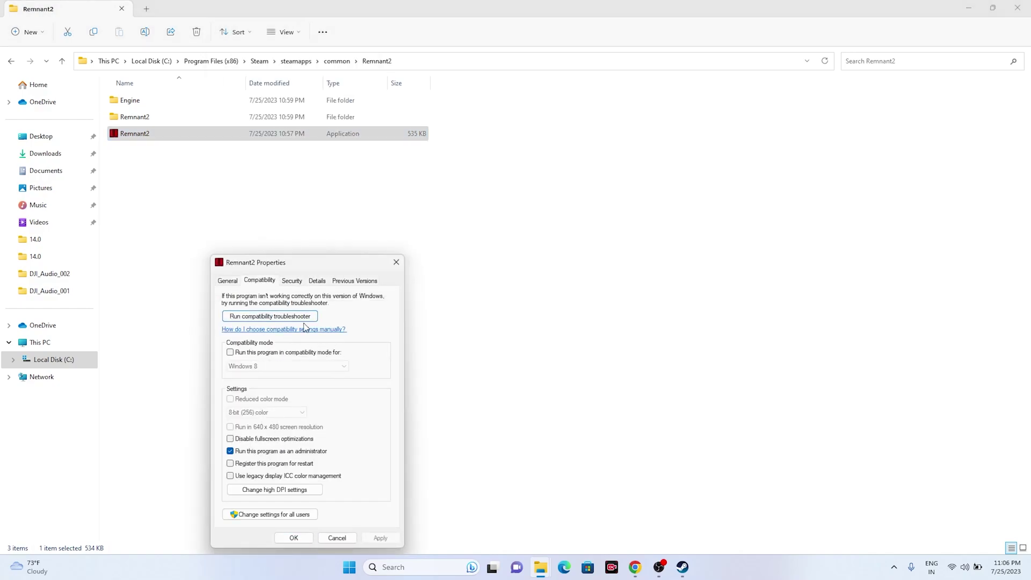
left_click_drag(312, 265, 423, 200)
- Set the Remnant2 application to run in compatibility mode for Windows 8, apply and confirm, and close the folder window
left_click(342, 288)
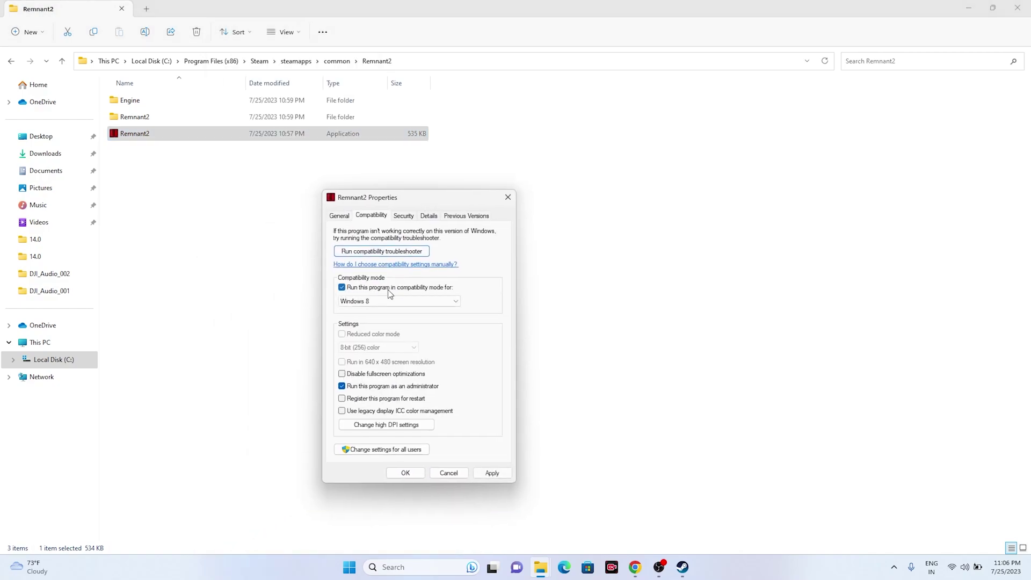
left_click(394, 301)
left_click(376, 334)
left_click(400, 301)
left_click(384, 342)
left_click(493, 472)
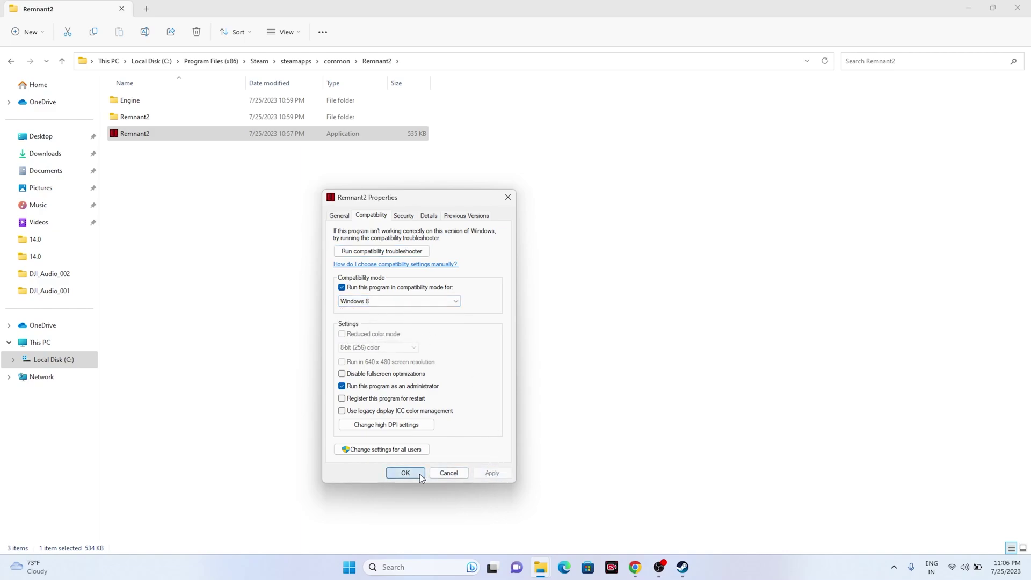
left_click(409, 473)
left_click(1028, 5)
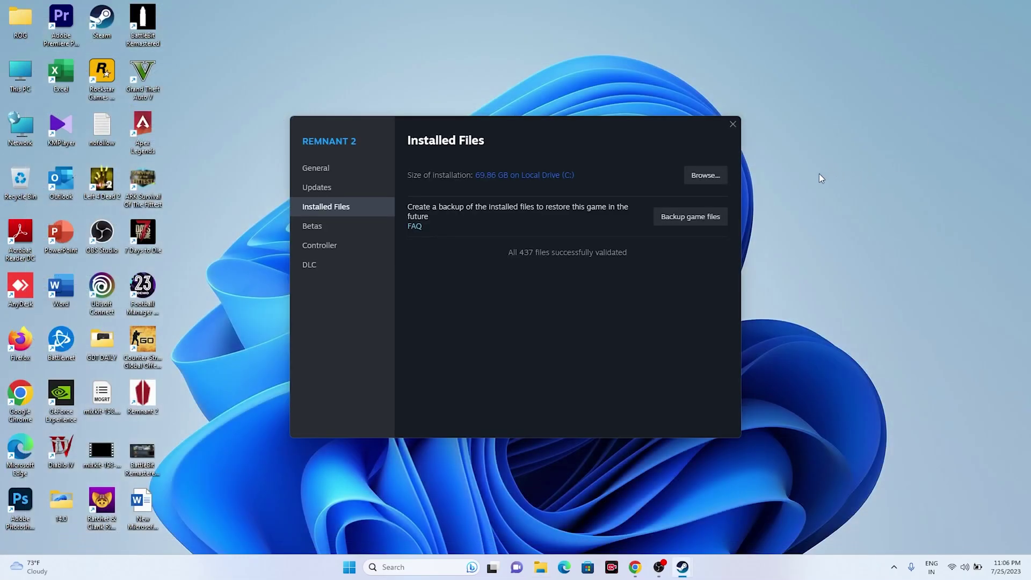
- Close Steam's Remnant 2 properties window and minimise the Steam library window
mouse_move(683, 568)
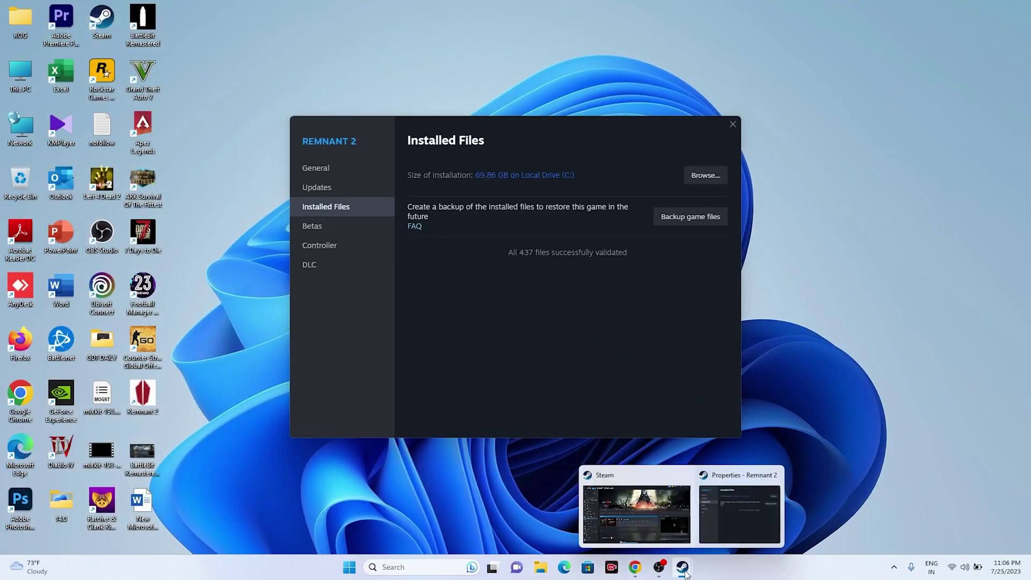
left_click(644, 537)
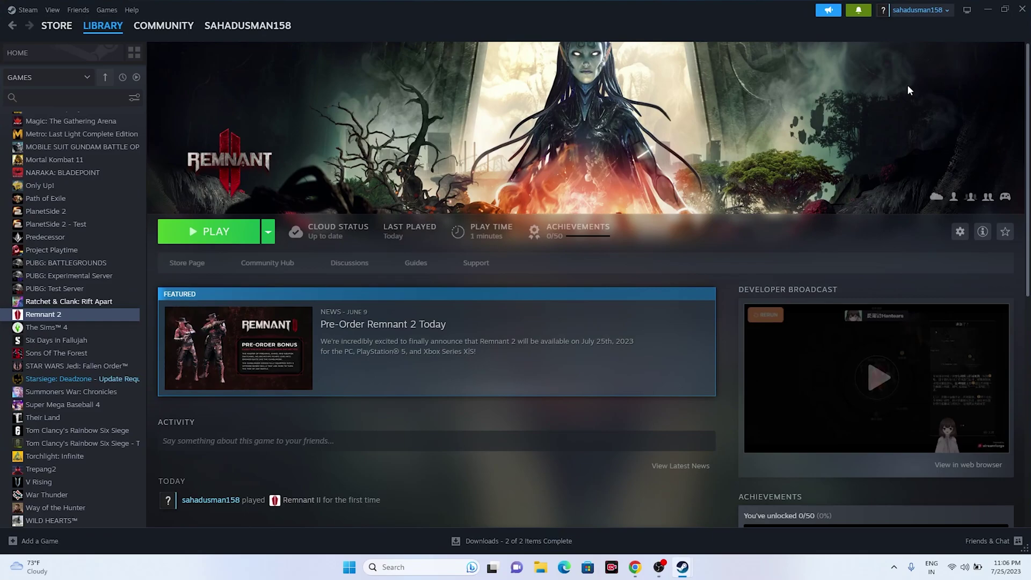
left_click(988, 10)
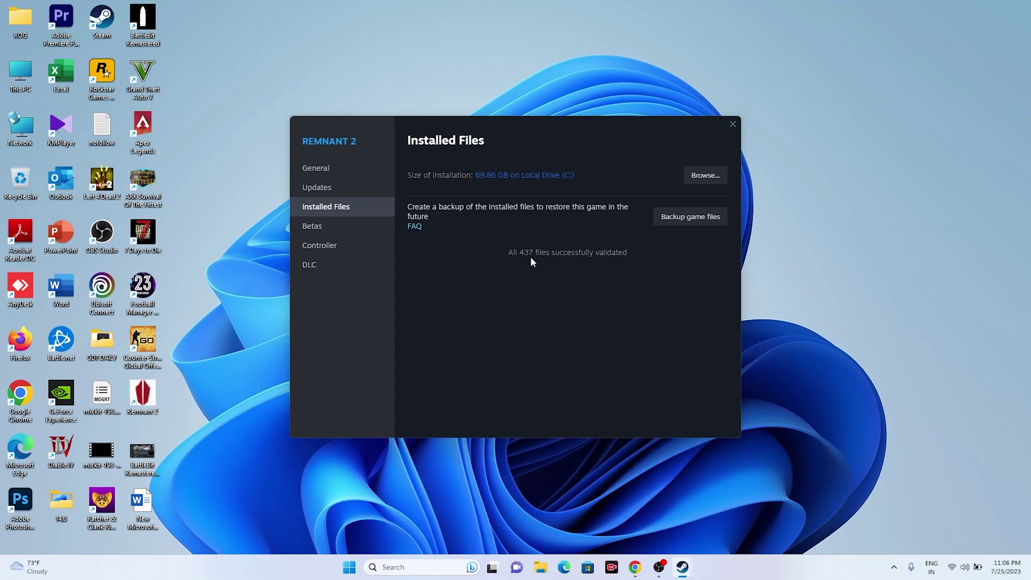
left_click(732, 124)
left_click(683, 567)
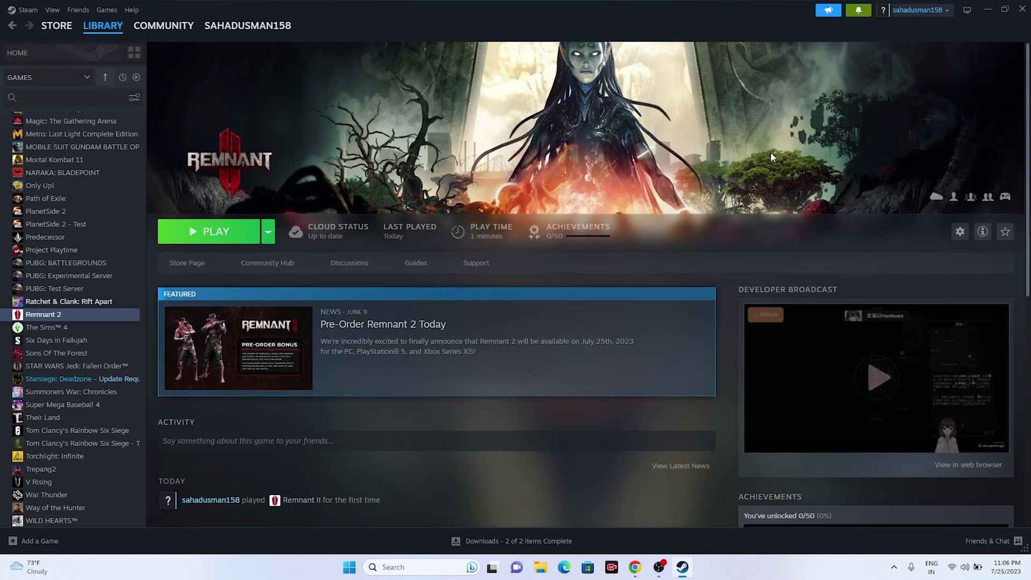
left_click(986, 9)
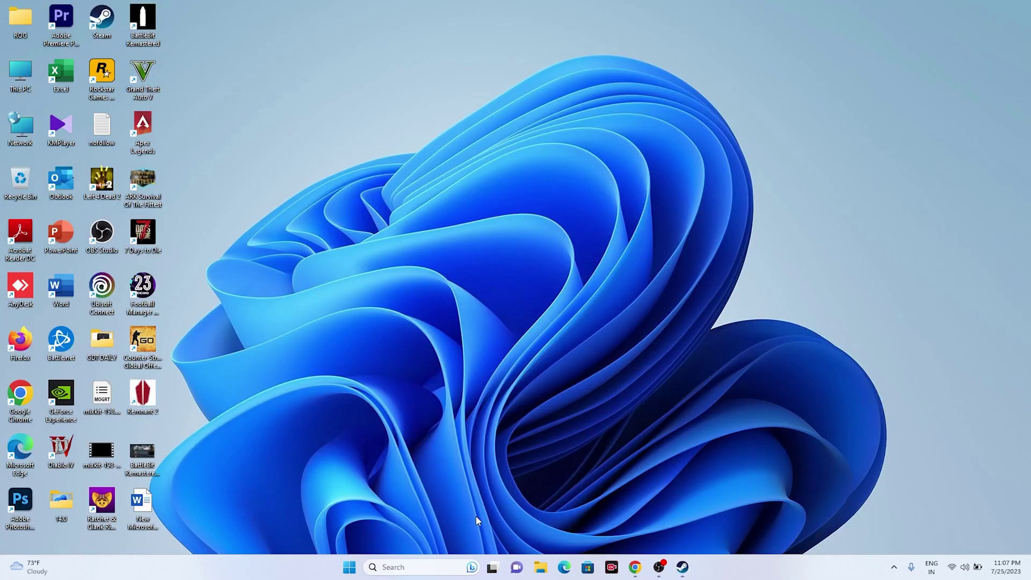
- Look at the Date & time page under Time & language in Windows Settings, and close Settings
left_click(416, 567)
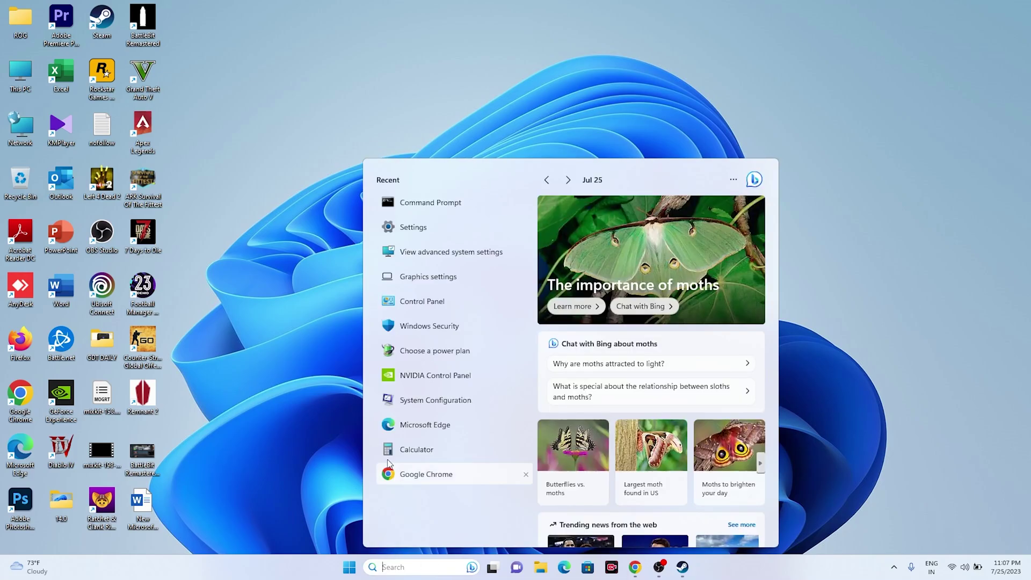
left_click(422, 227)
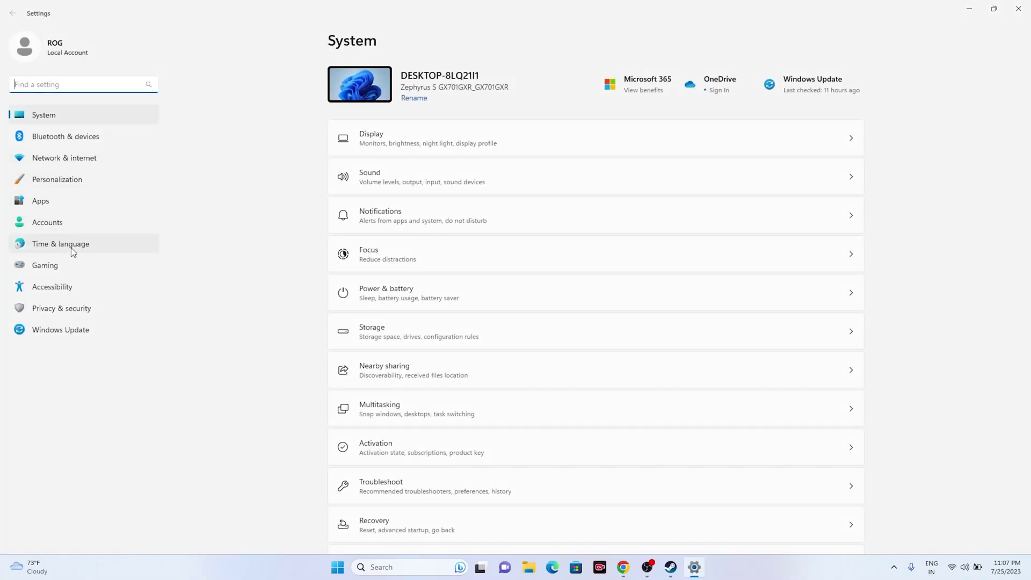
left_click(72, 248)
left_click(418, 141)
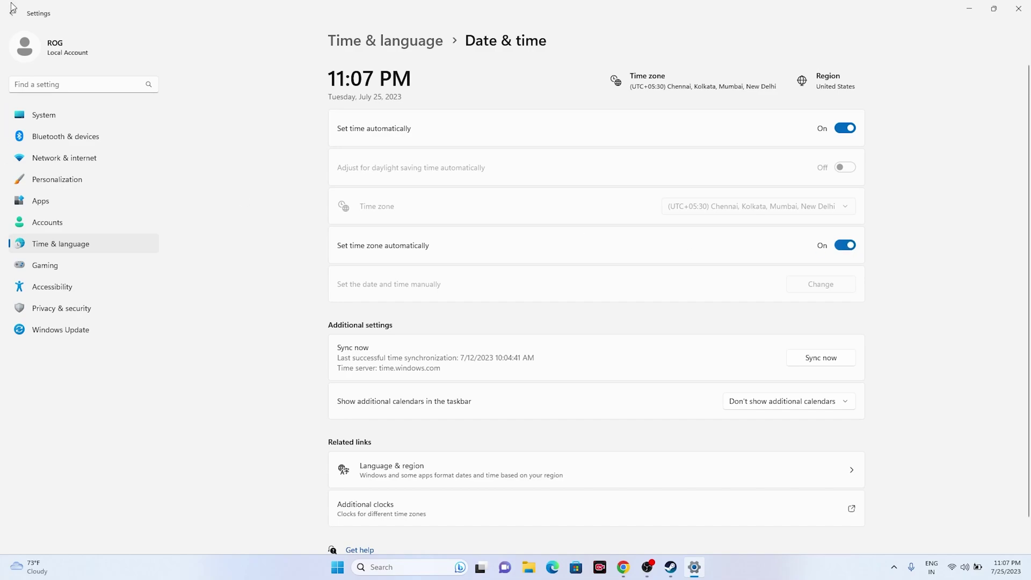
left_click(1019, 9)
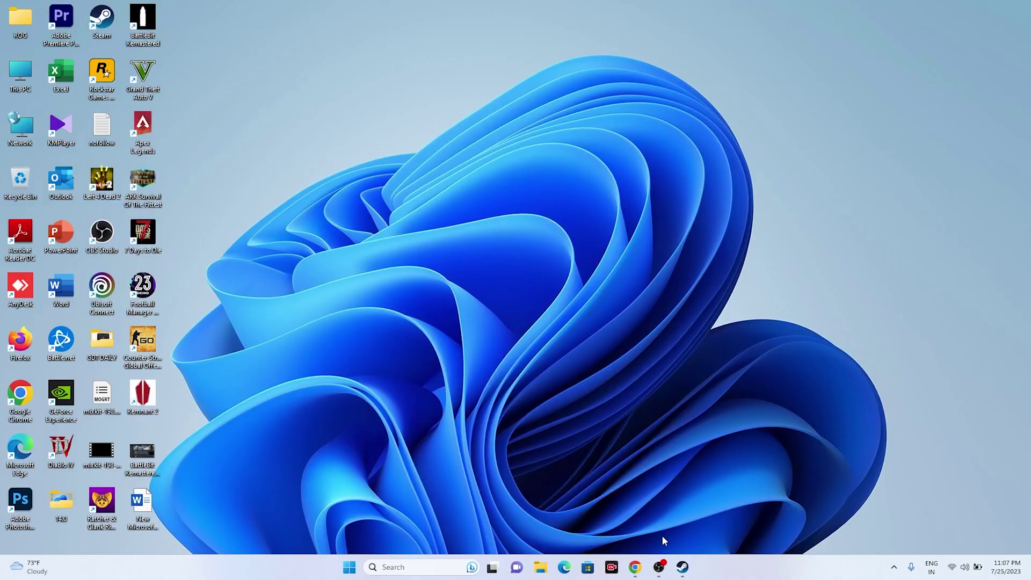
- Look at the game's Steam library page and at the Documents folder in File Explorer, and close the folder window
left_click(681, 569)
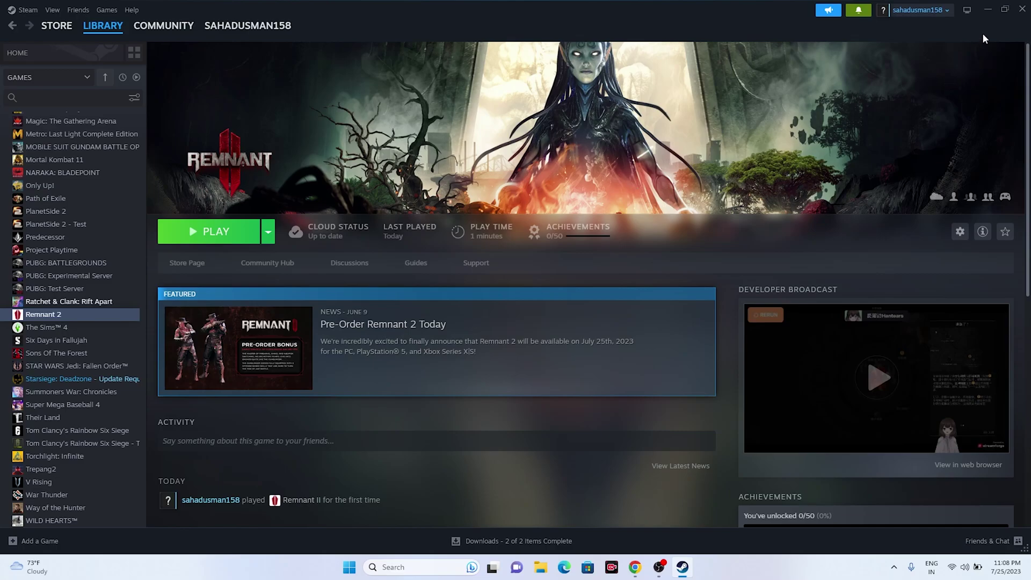
left_click(987, 11)
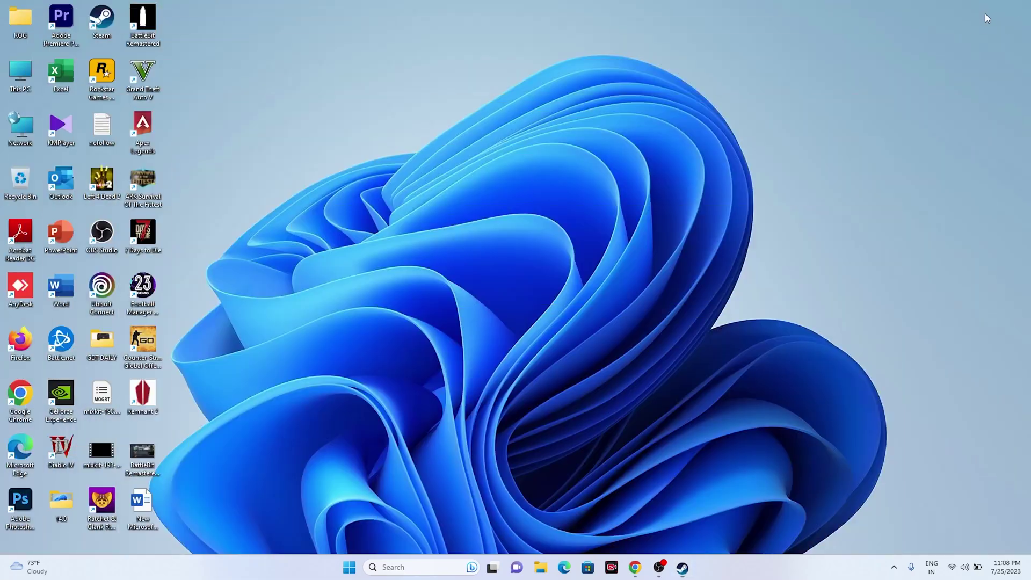
left_click(544, 572)
left_click(63, 343)
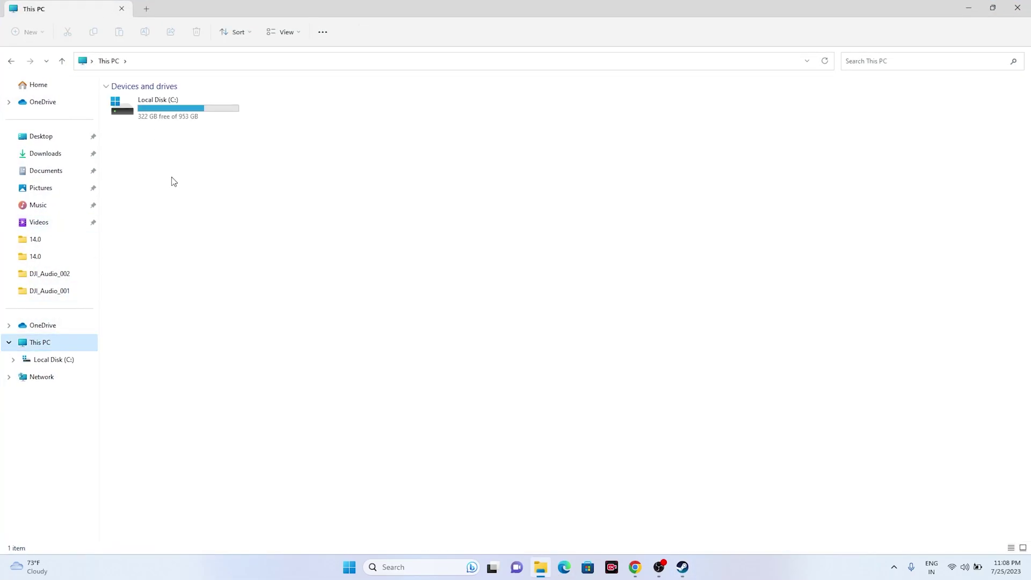
left_click(59, 161)
left_click(57, 171)
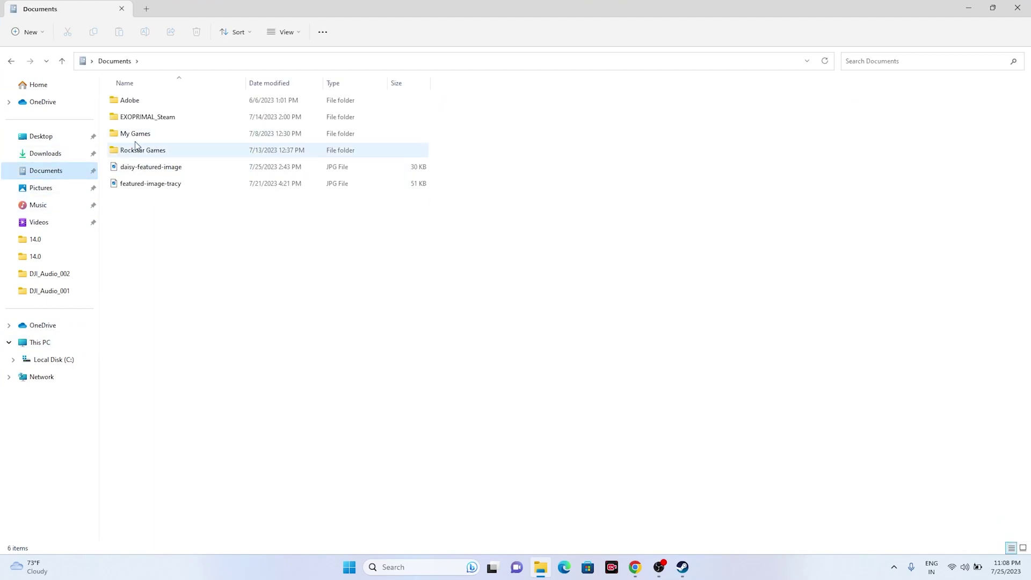
mouse_move(150, 156)
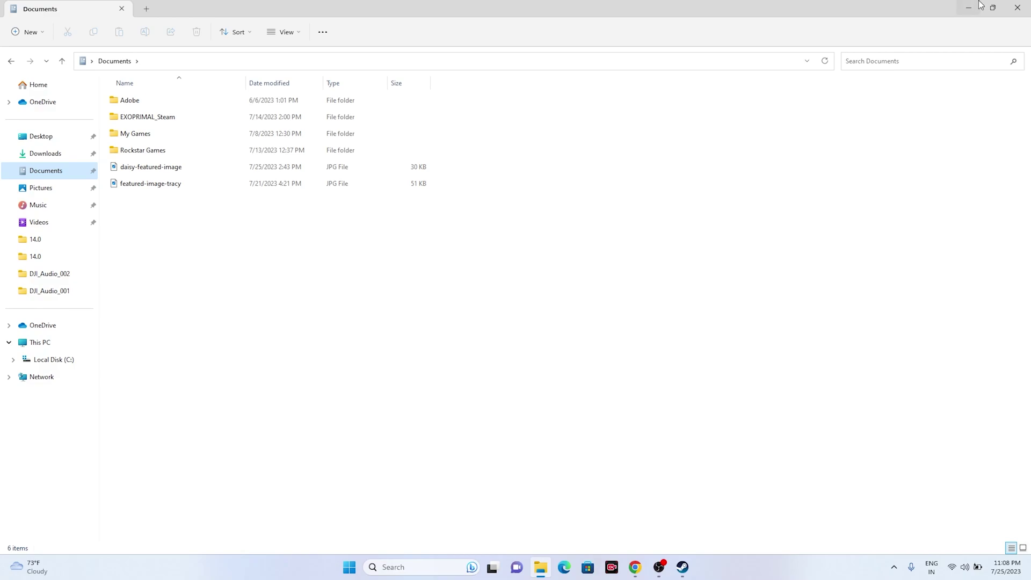
left_click(1018, 7)
- Look at the NVIDIA GeForce drivers page in Chrome and the game's Steam library page, minimising both windows
left_click(644, 566)
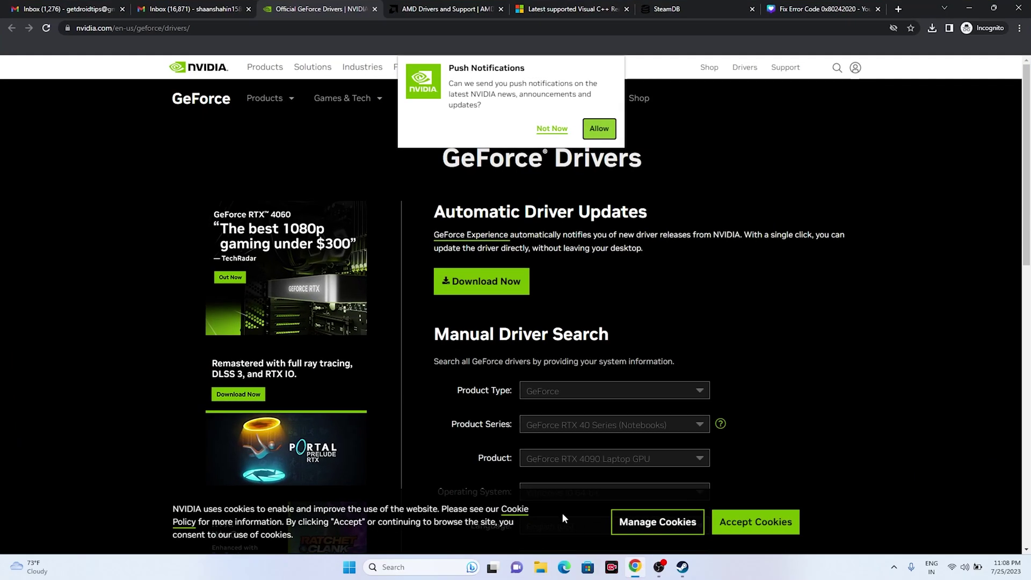
left_click(645, 570)
left_click(677, 568)
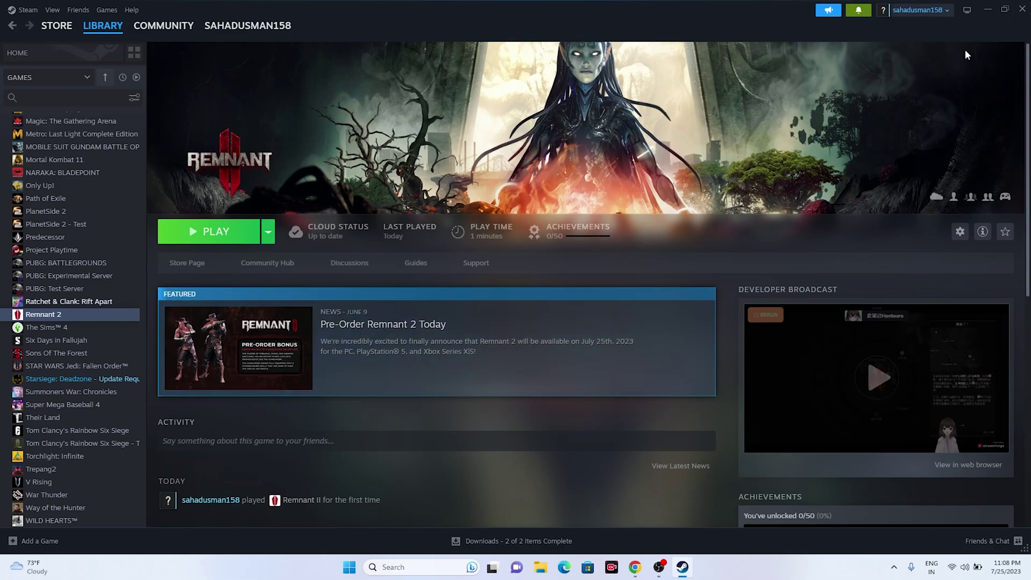
left_click(987, 13)
- Open Windows Defender Firewall's allowed apps list in Control Panel and check the private and public network permissions for Remnant 2
left_click(418, 567)
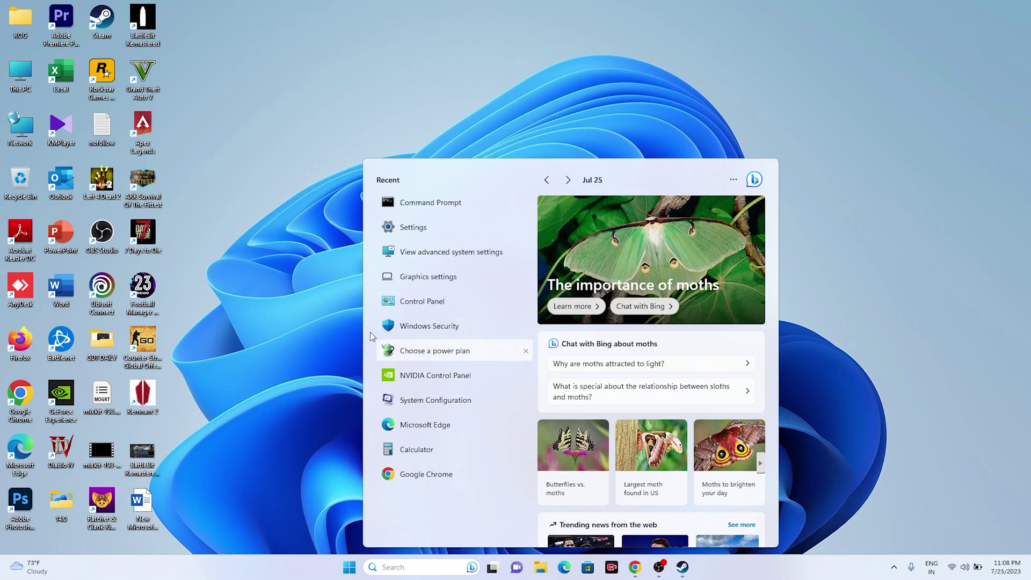
left_click(427, 301)
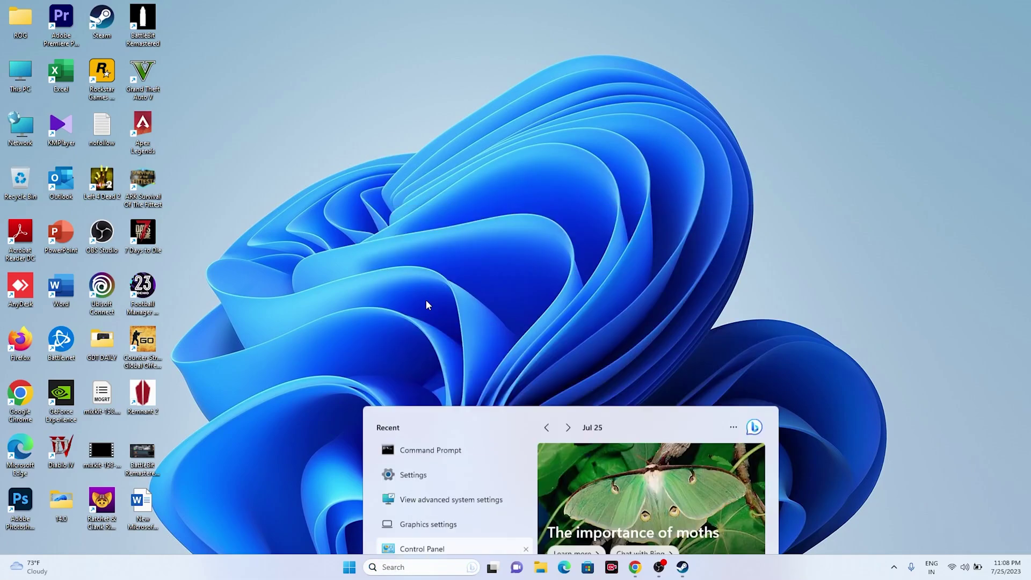
left_click(382, 86)
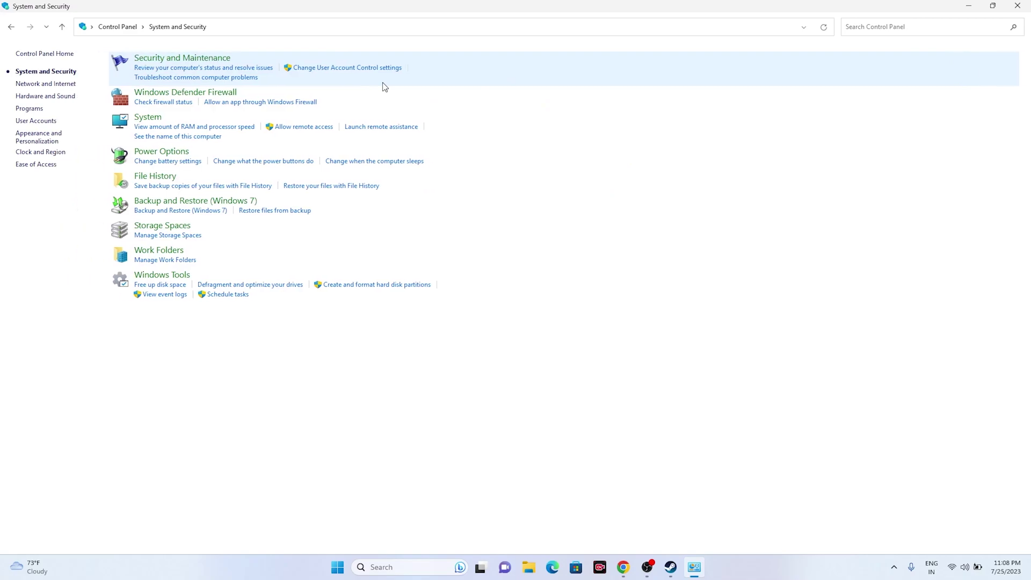
left_click(186, 94)
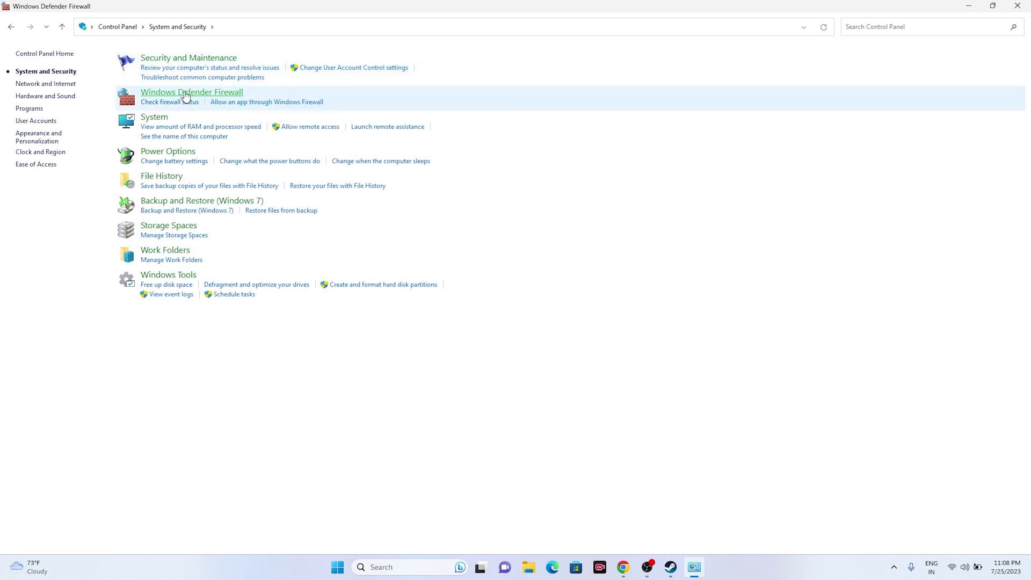
left_click(28, 80)
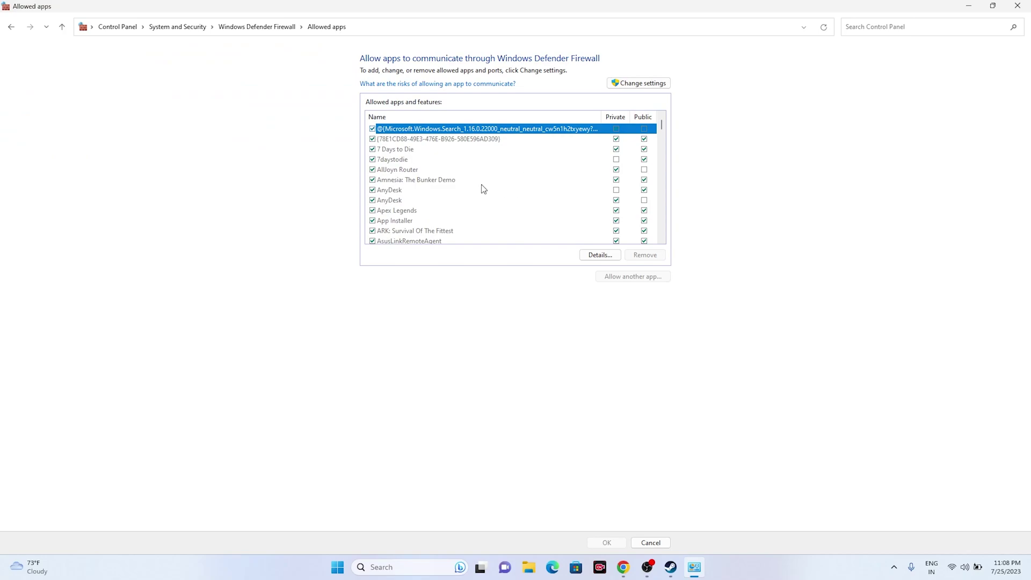
scroll(481, 189, "down", 10)
scroll(464, 184, "down", 15)
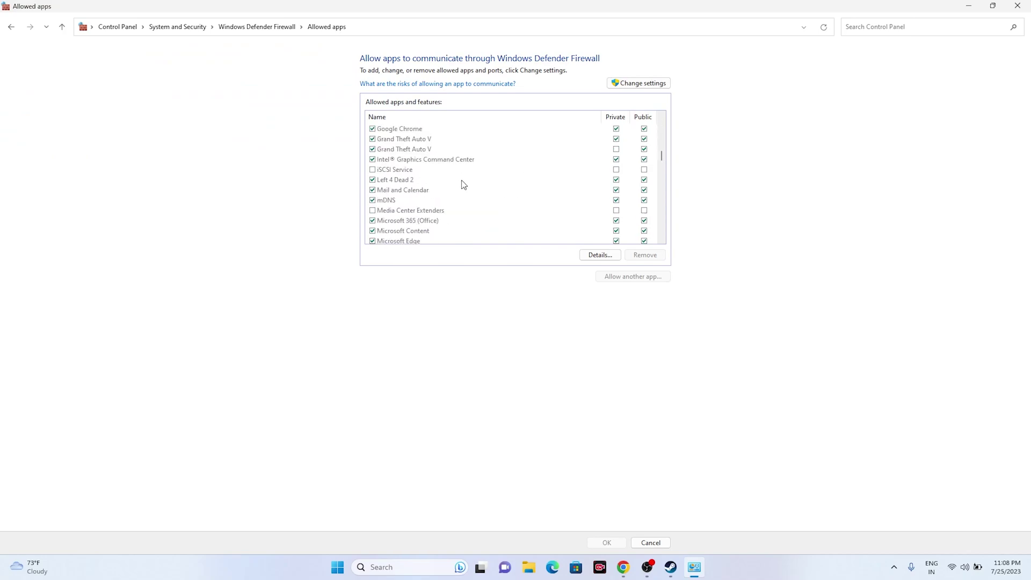
scroll(463, 184, "down", 3)
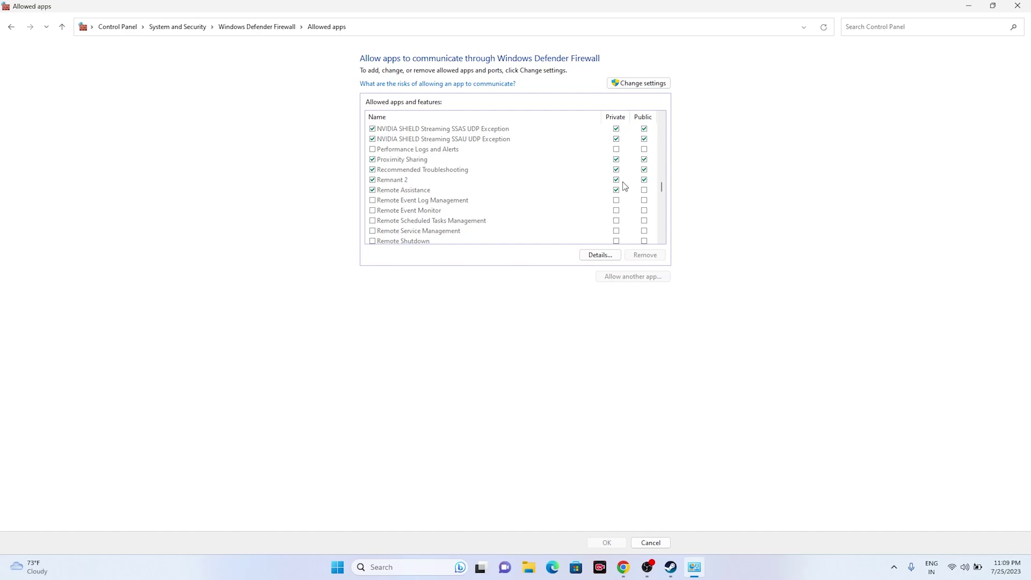
left_click(616, 188)
- Unlock the firewall's allowed apps settings and start adding another app by browsing for its executable
left_click(636, 85)
left_click(635, 280)
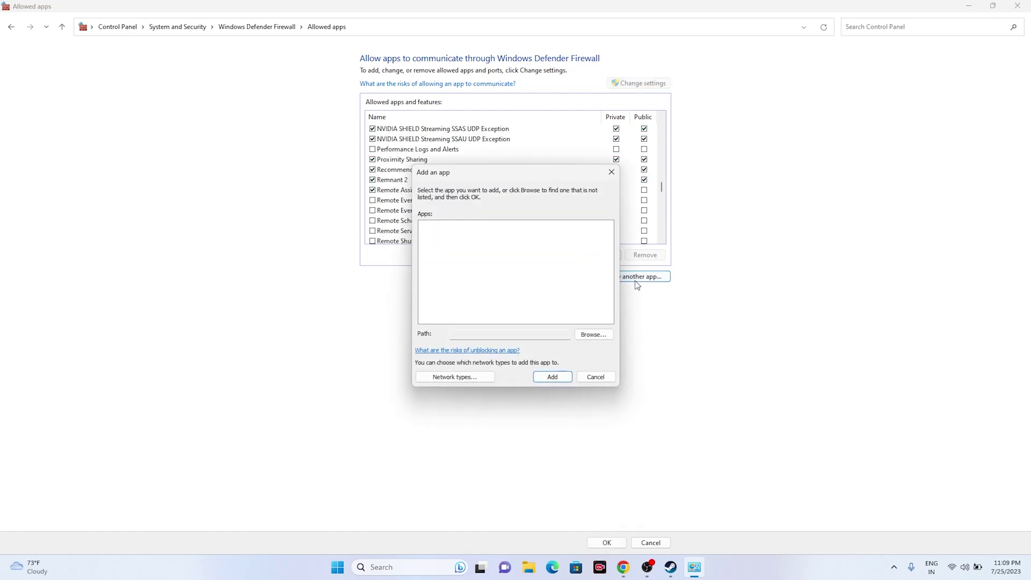
left_click(593, 334)
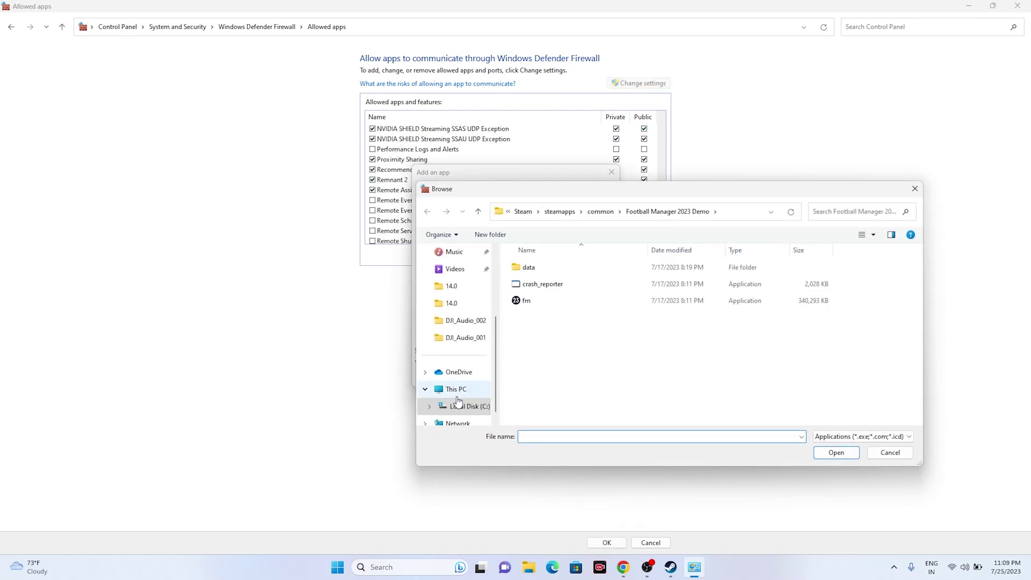
- Browse to C:\Program Files (x86)\Steam\steamapps\common\Remnant2 and choose the Remnant2 application as the app to allow
left_click(461, 396)
double_click(588, 289)
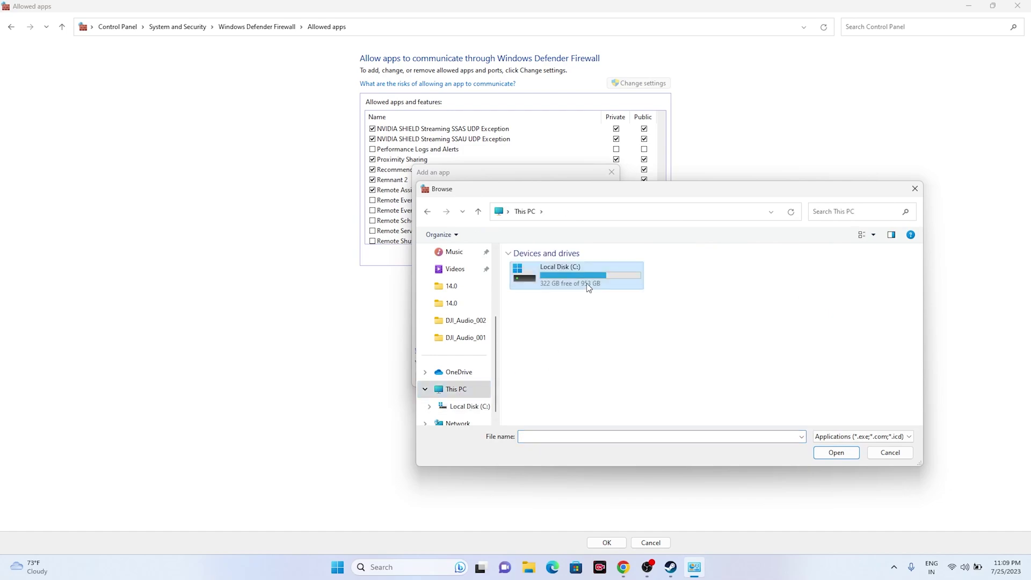
double_click(547, 351)
scroll(555, 325, "down", 5)
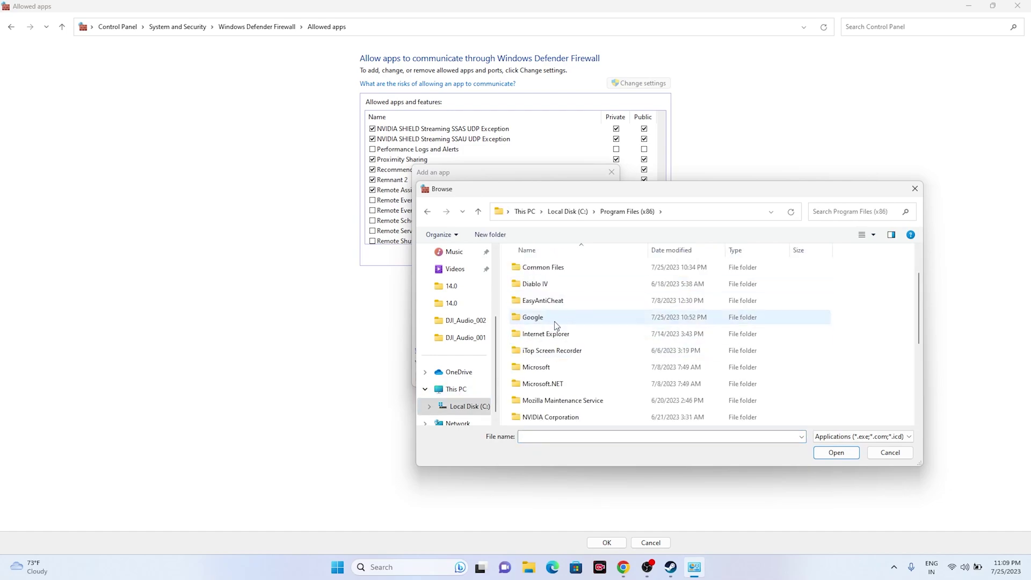
double_click(545, 300)
scroll(548, 305, "down", 4)
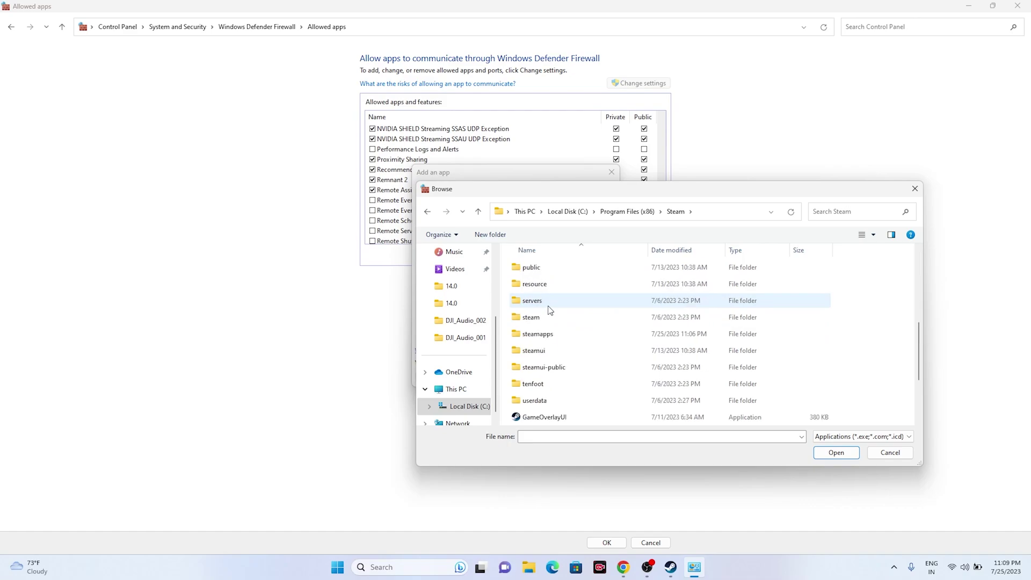
double_click(553, 333)
double_click(554, 267)
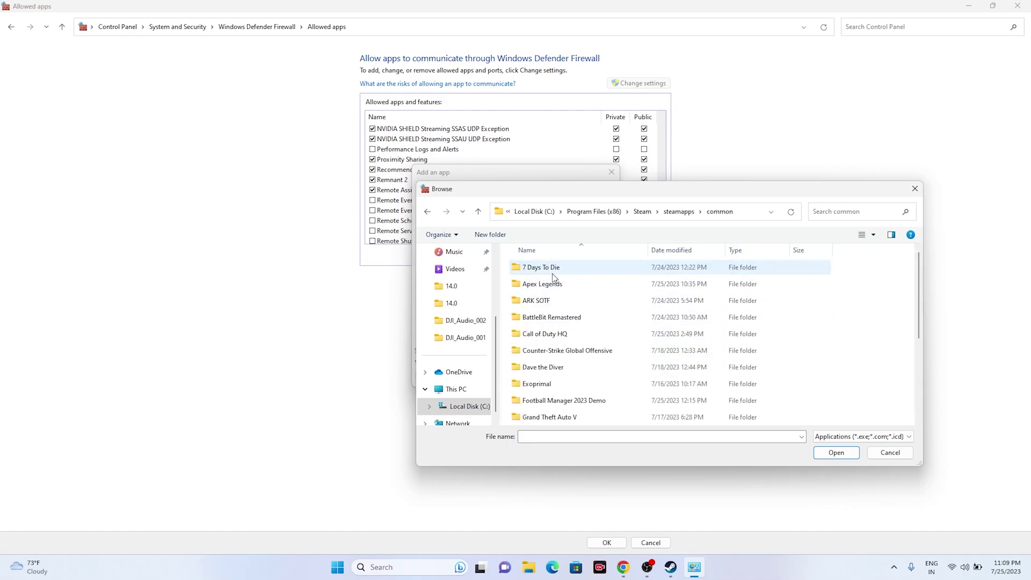
scroll(559, 314, "down", 3)
double_click(553, 334)
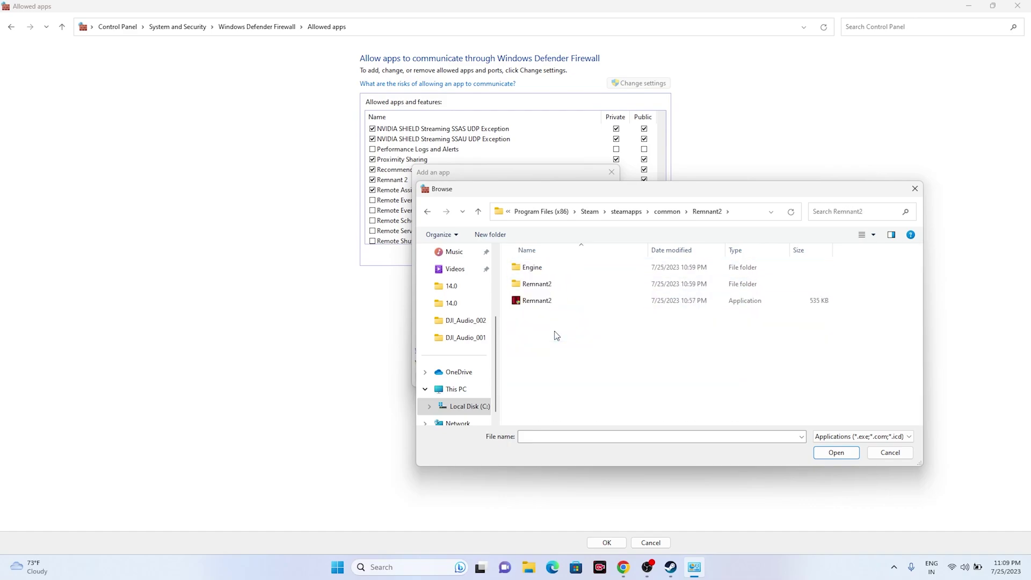
left_click(555, 306)
left_click(836, 452)
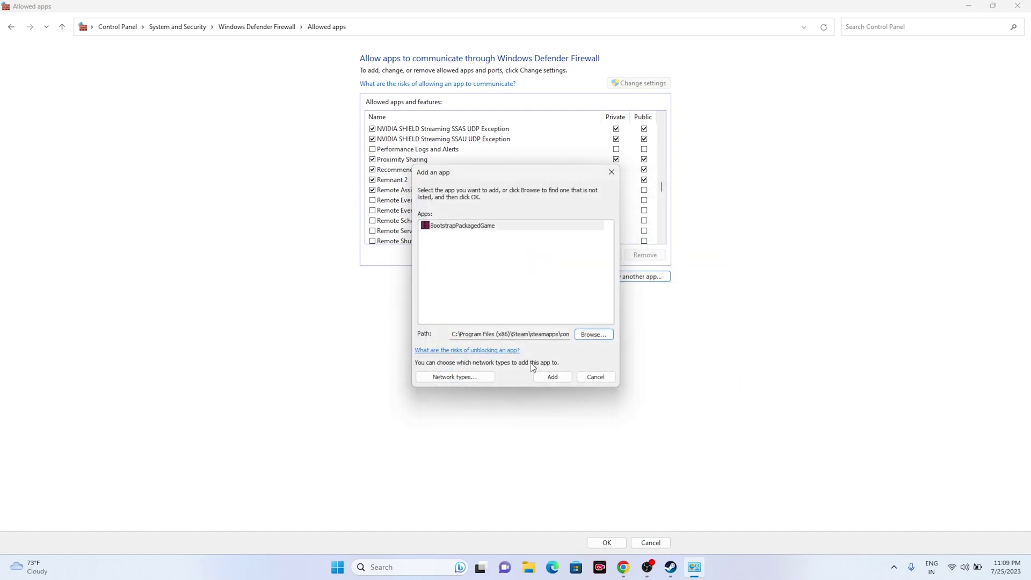
- Try to add the chosen Remnant2 application to the firewall's allowed apps, and close the dialog and the Allowed apps window
left_click(553, 379)
left_click(590, 320)
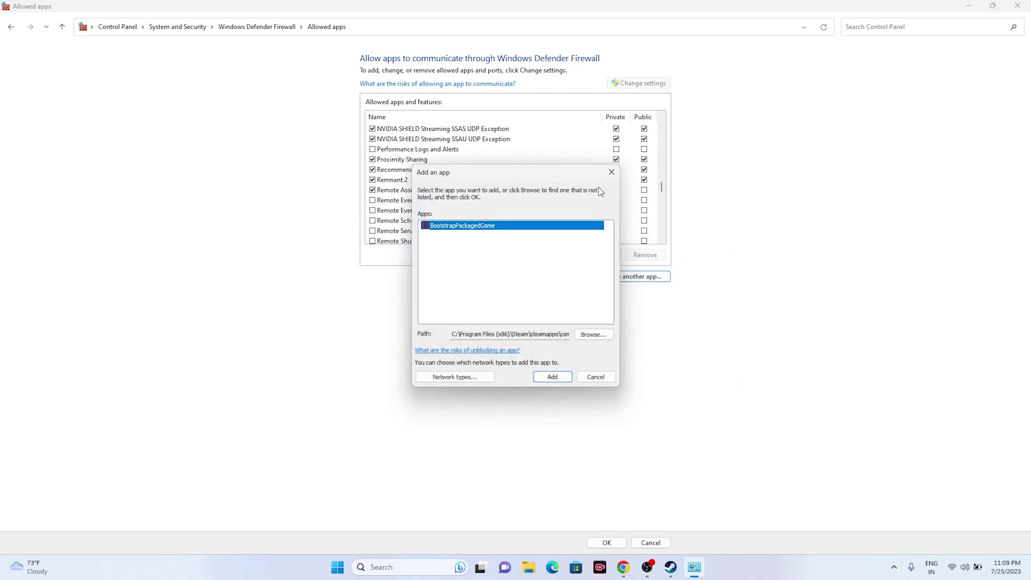
left_click(610, 172)
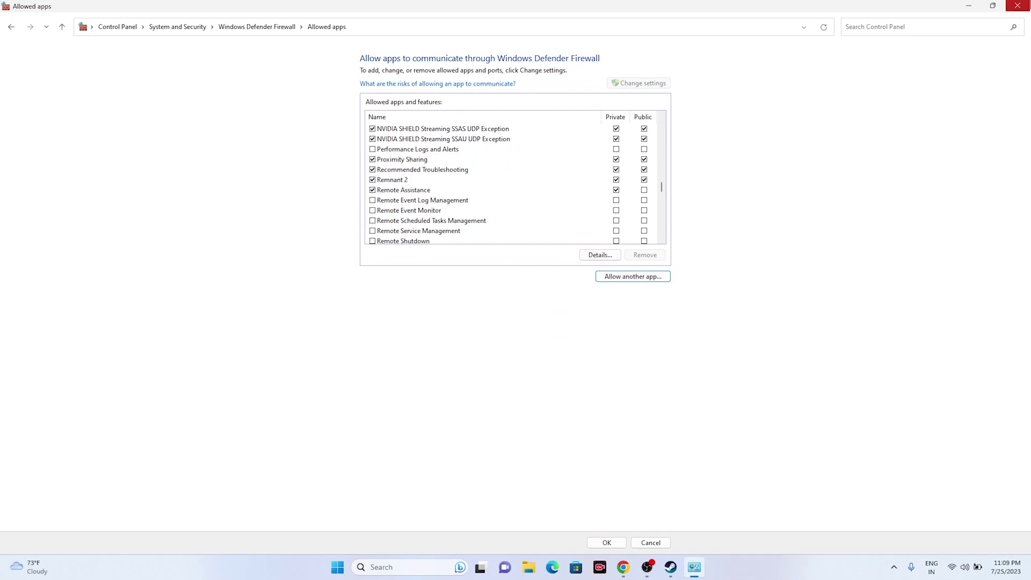
left_click(1017, 6)
- Bring up Steam, inspect the running apps and background processes in a maximised Task Manager, and close Task Manager
left_click(682, 567)
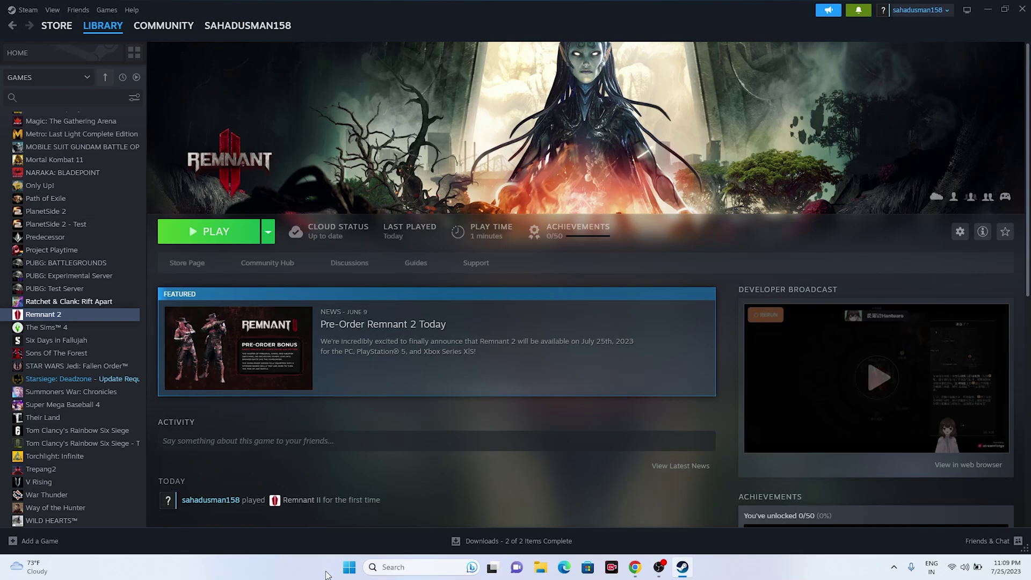
right_click(355, 572)
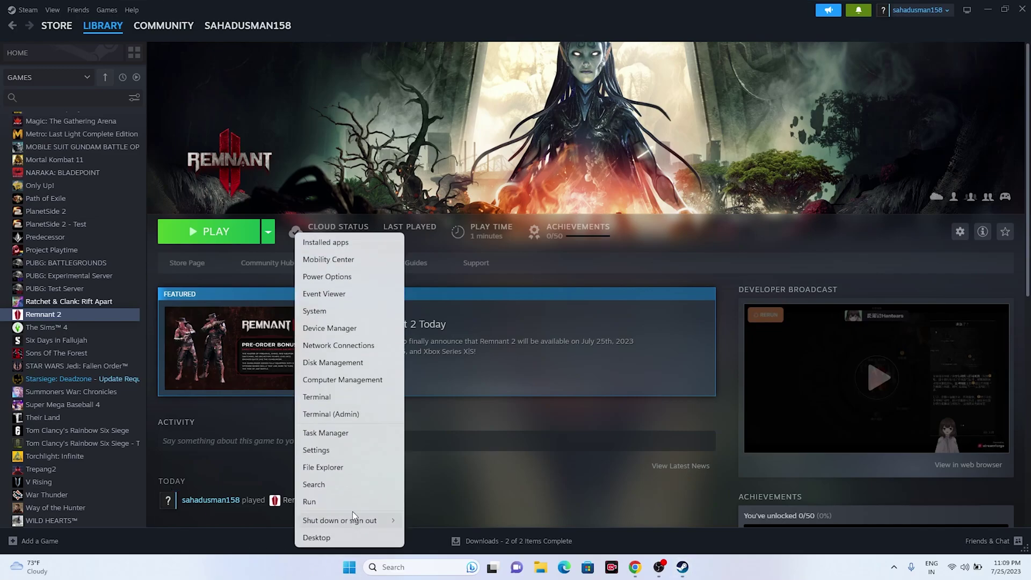
left_click(352, 428)
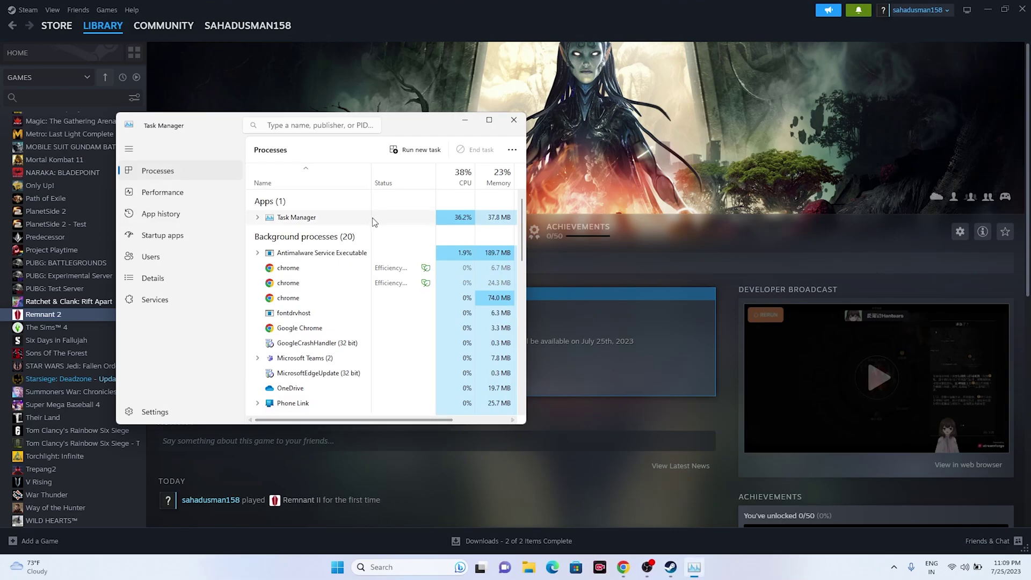
double_click(490, 123)
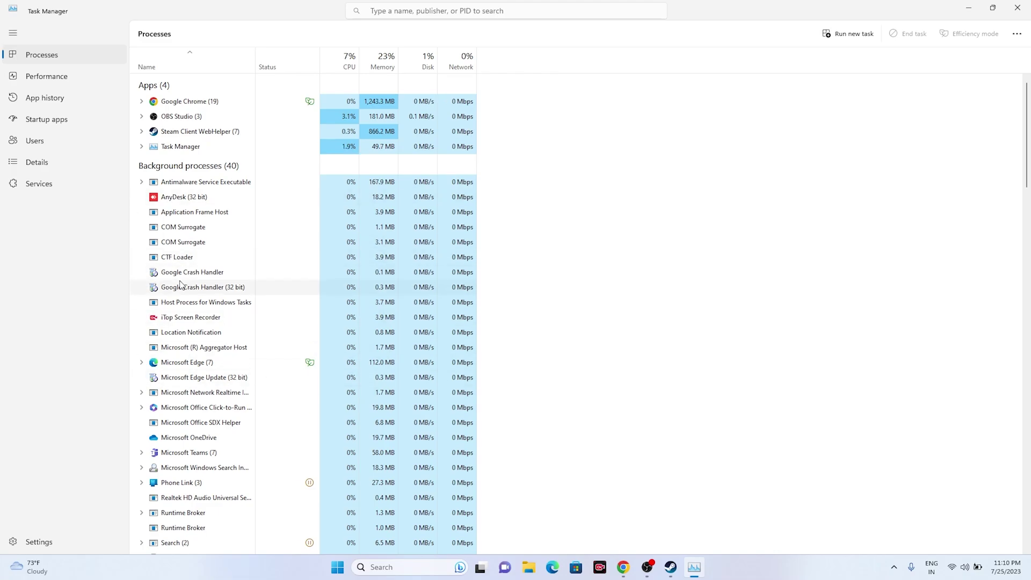
left_click(1017, 13)
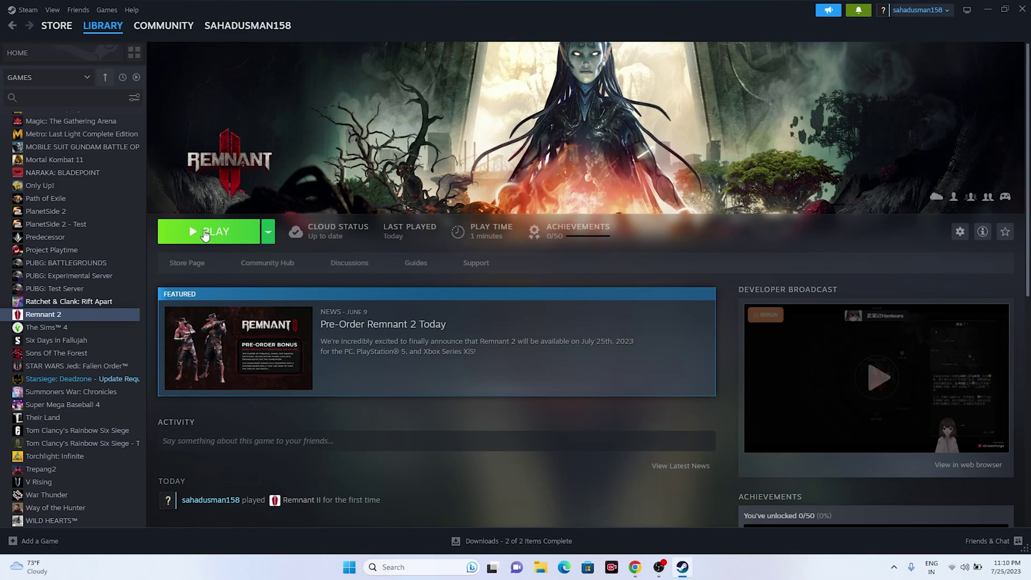
- Minimise Steam, hide all Microsoft services in System Configuration's services list, apply the setting, and dismiss the restart prompt without restarting
left_click(991, 9)
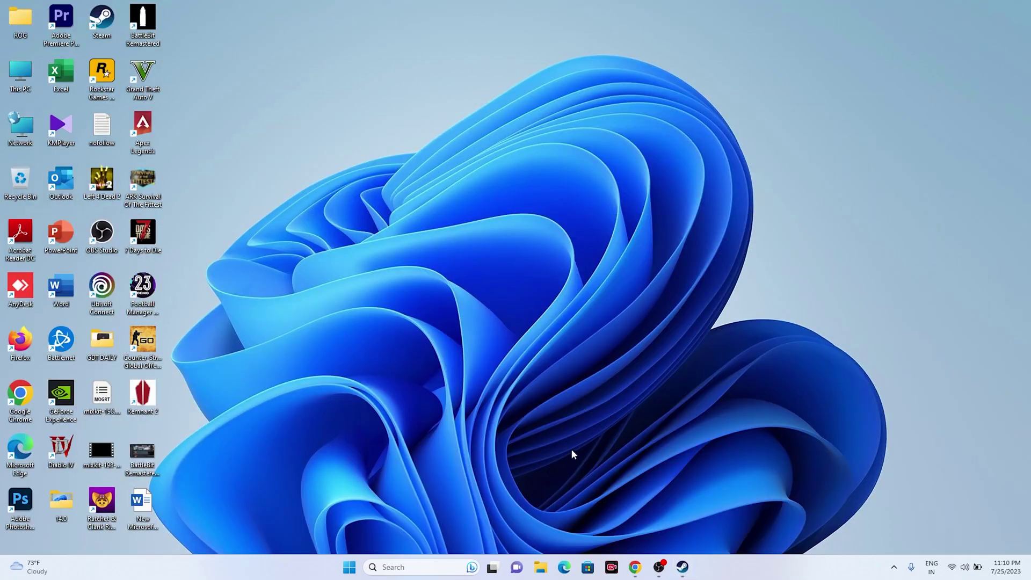
left_click(424, 571)
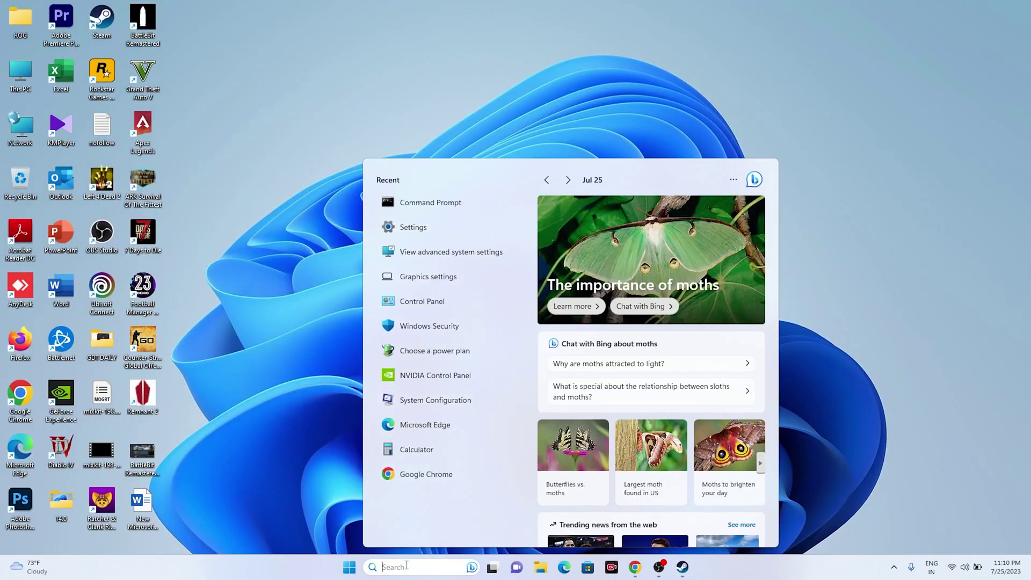
left_click(435, 404)
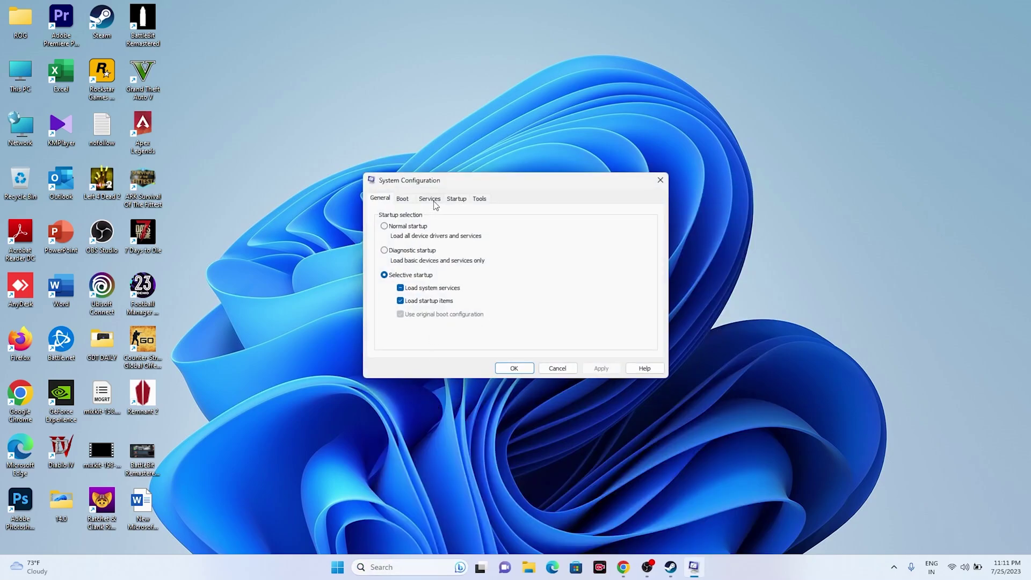
left_click(434, 199)
left_click(630, 341)
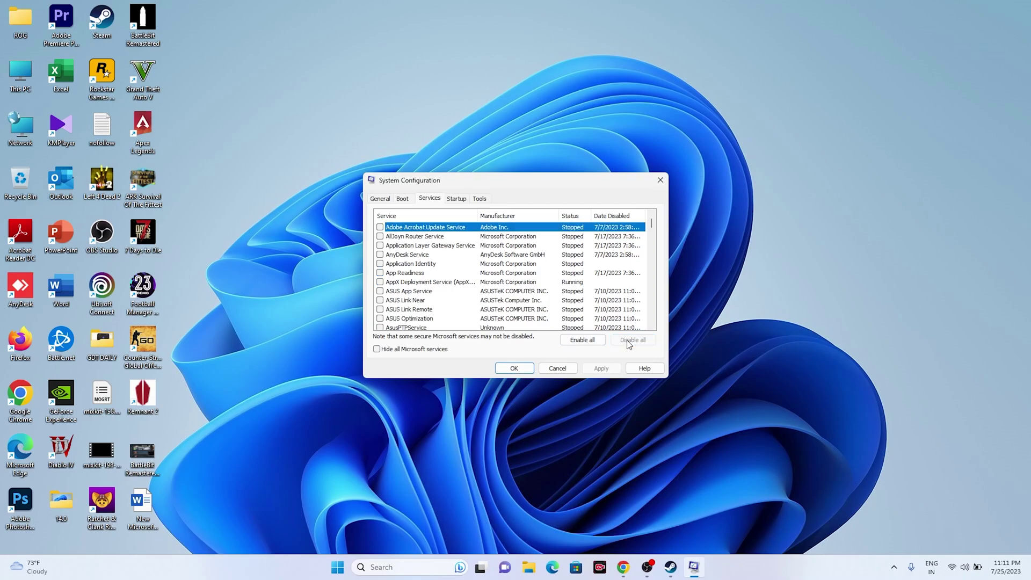
left_click(377, 350)
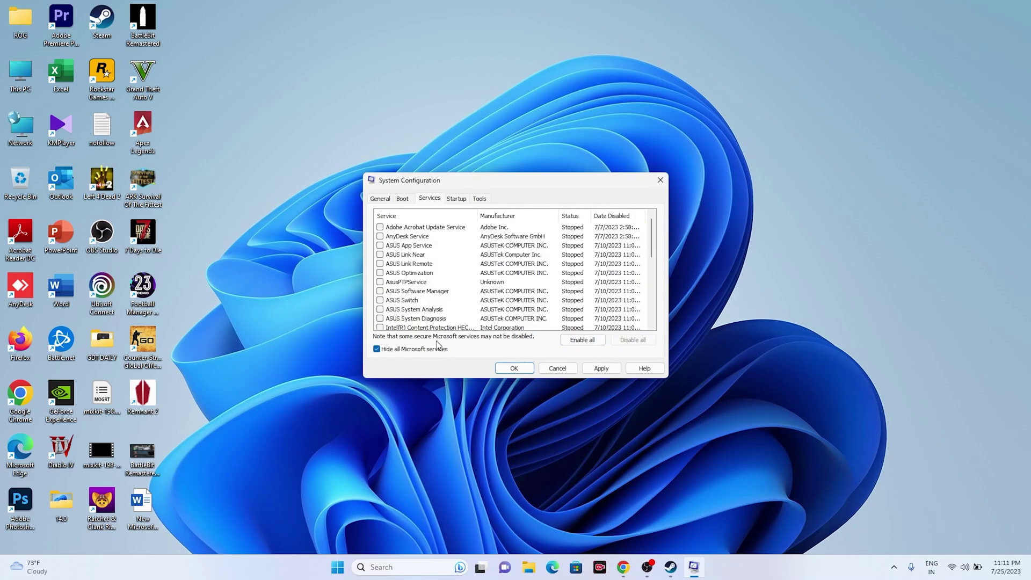
left_click(601, 369)
left_click(521, 370)
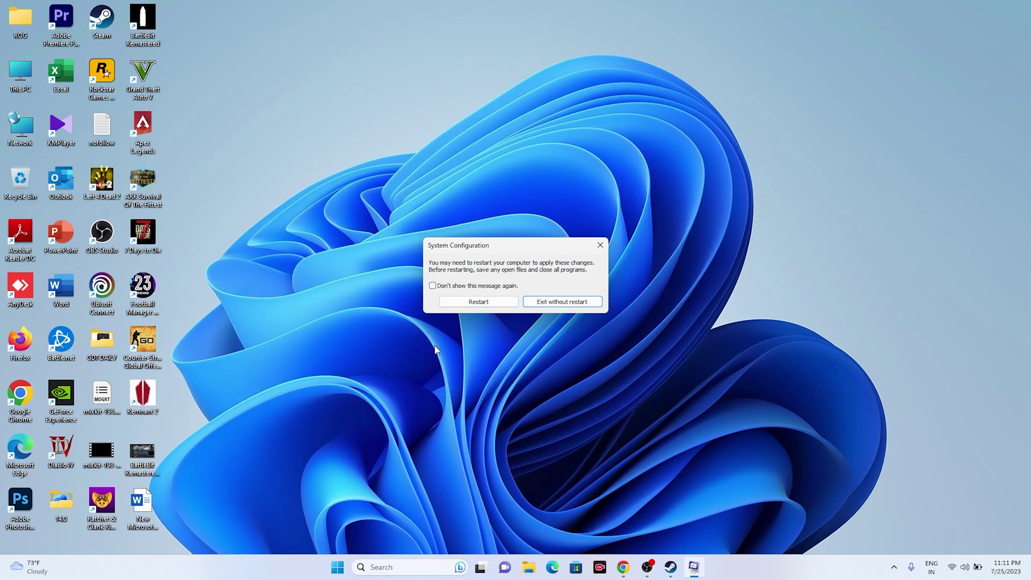
left_click(650, 569)
left_click(648, 569)
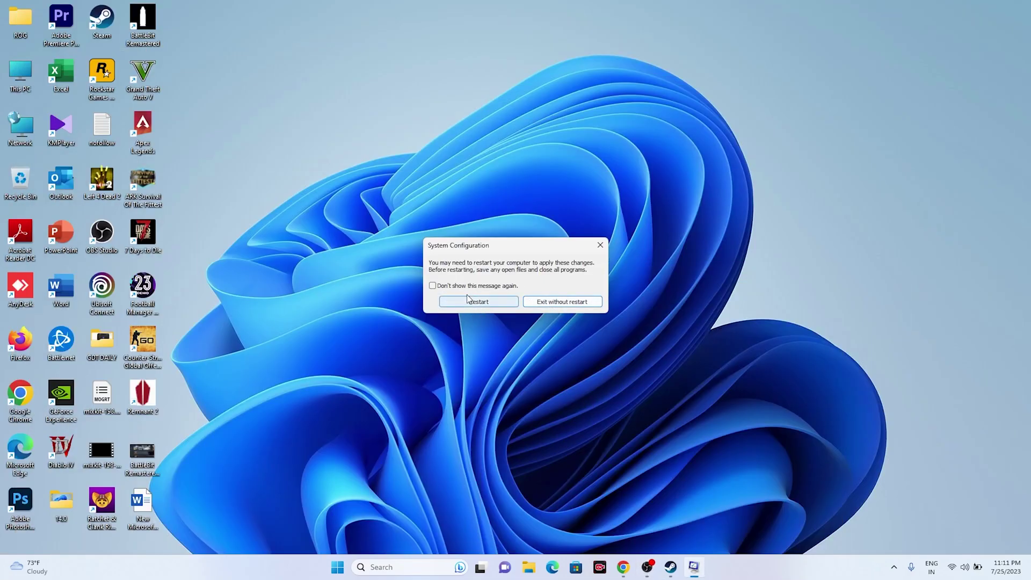
left_click(601, 244)
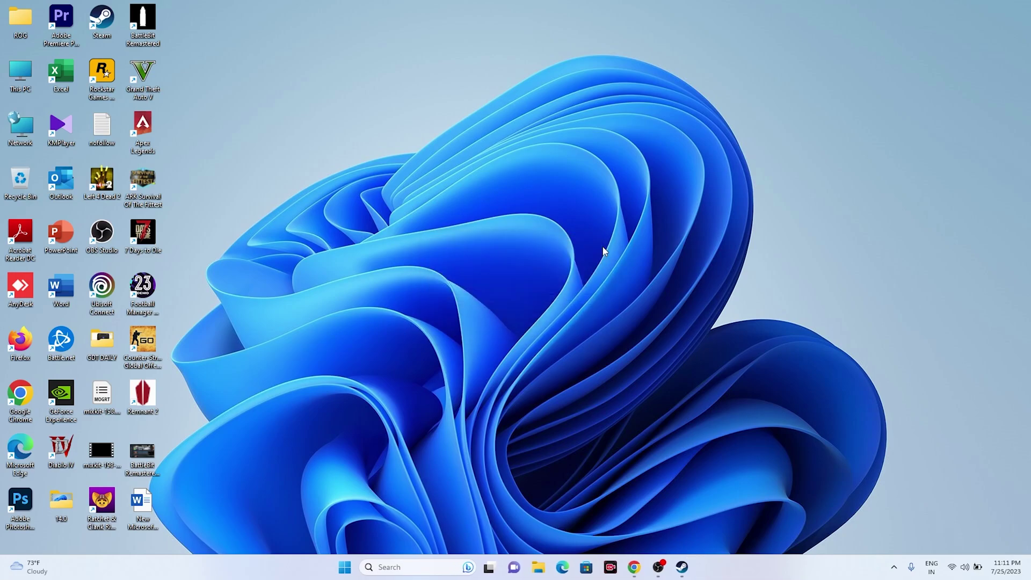
- Switch to Steam, look at the general properties of Remnant 2, and close the properties window
left_click(682, 568)
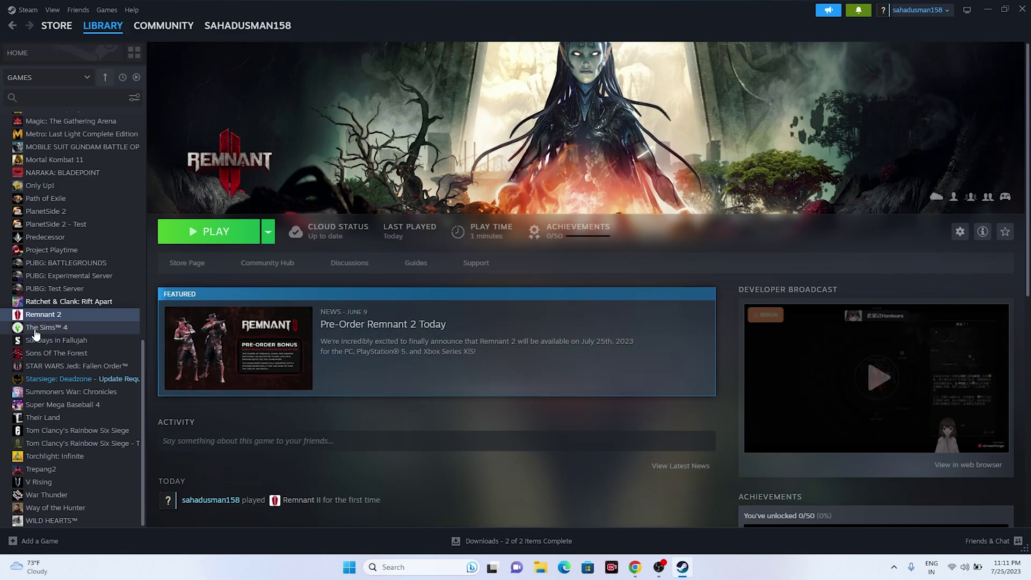
right_click(62, 317)
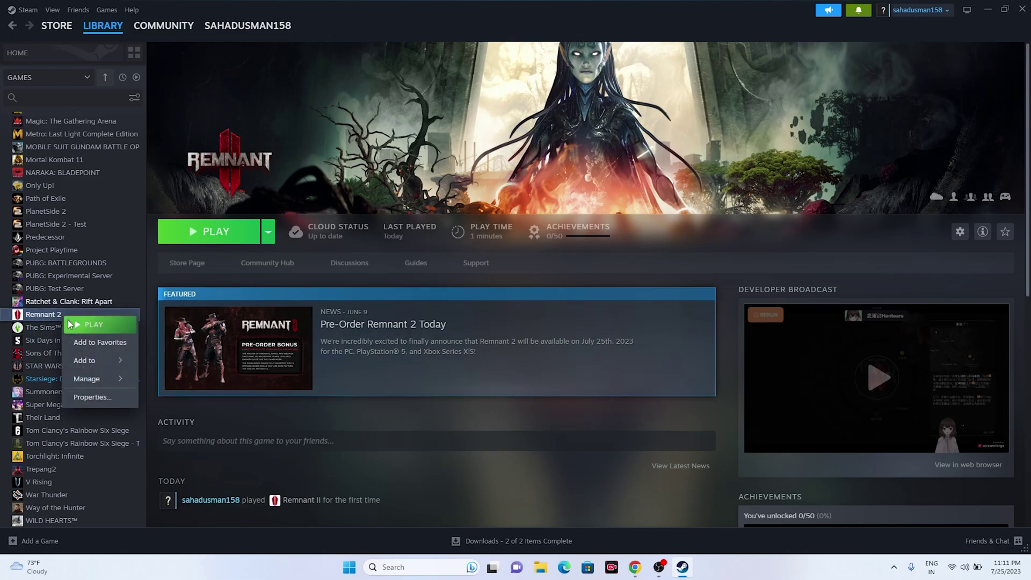
left_click(85, 396)
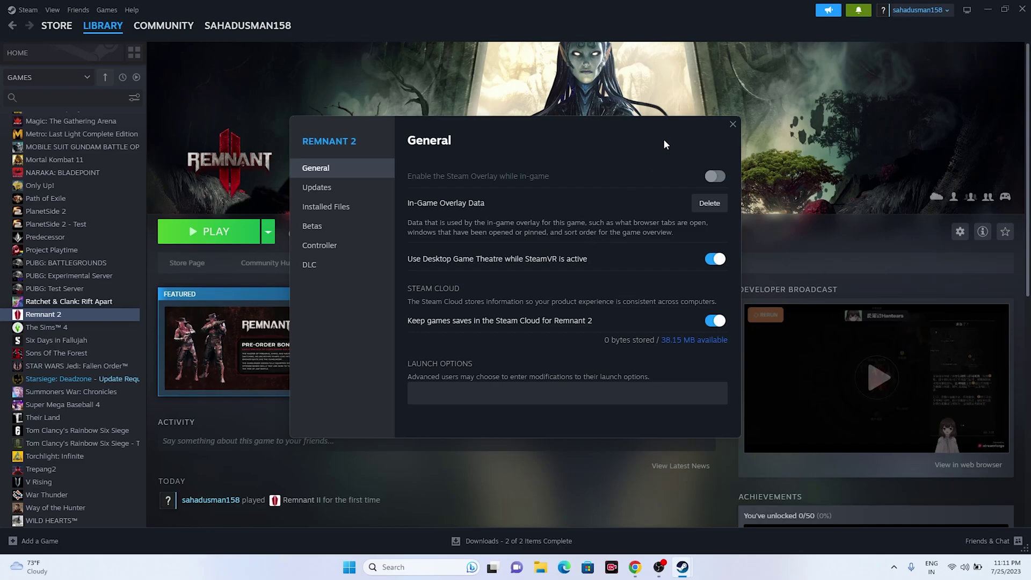
left_click(731, 125)
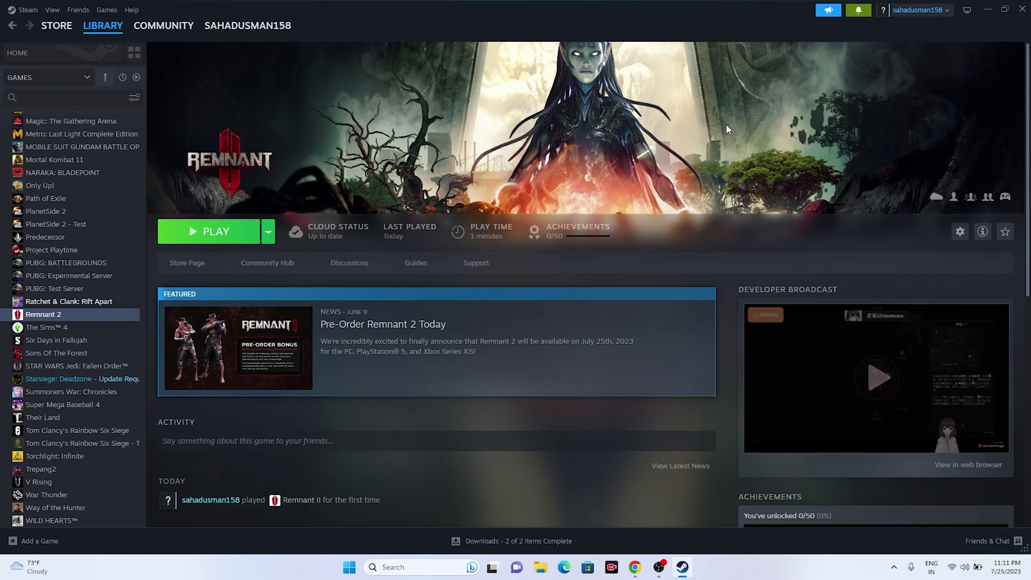
- Open the properties of Remnant 2 in the Steam library and set its launch options to -dx12
right_click(104, 320)
left_click(131, 401)
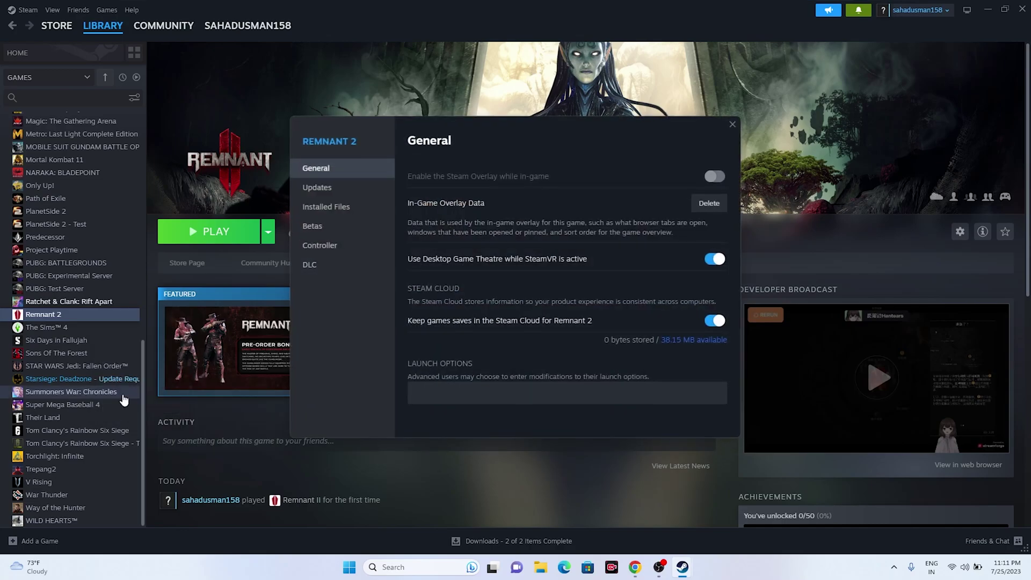
left_click(497, 401)
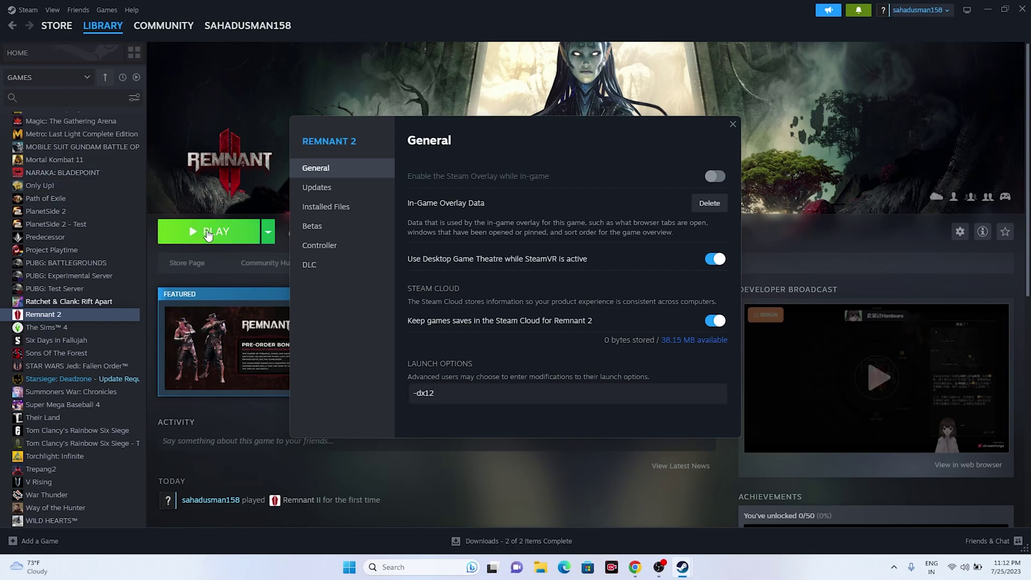
- Replace the launch option with -d3d12, clear the launch options completely, and close the game's properties
key("BackSpace")
key("BackSpace")
key("BackSpace")
type("3d12")
key("BackSpace")
key("BackSpace")
key("BackSpace")
key("BackSpace")
key("BackSpace")
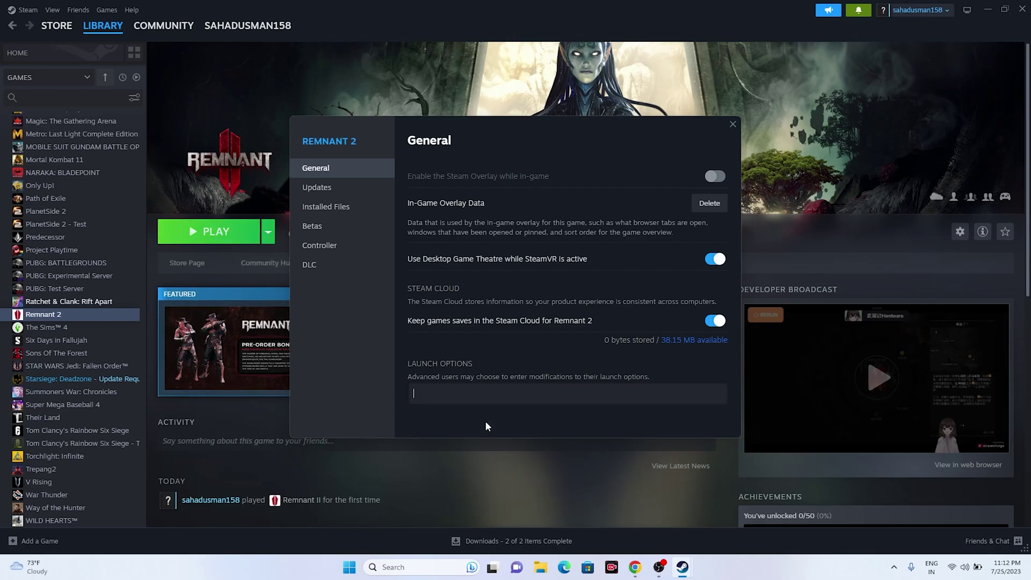
left_click(733, 125)
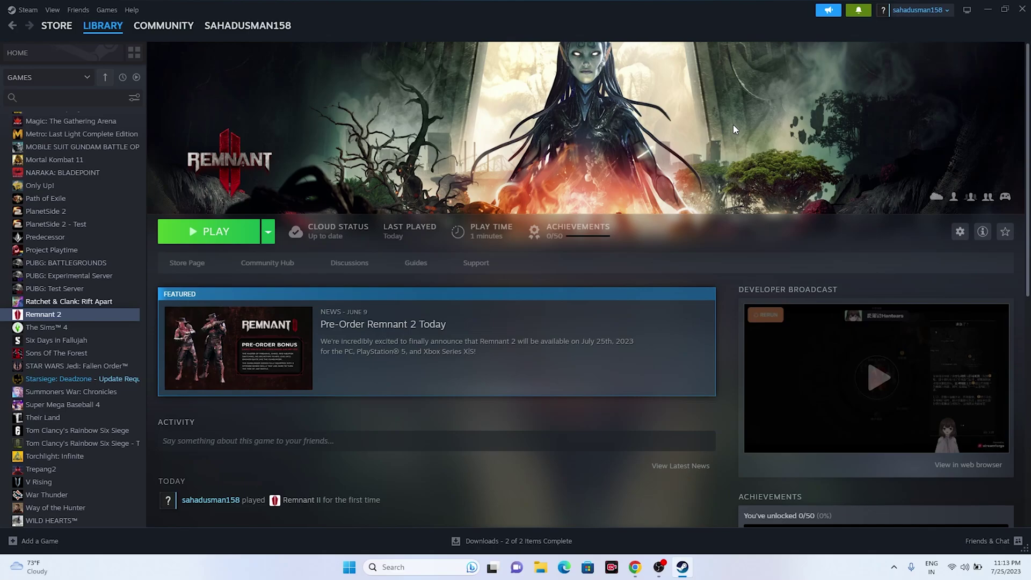
- Minimise Steam, open the Windows graphics settings, and look through the apps listed under the custom options
left_click(987, 9)
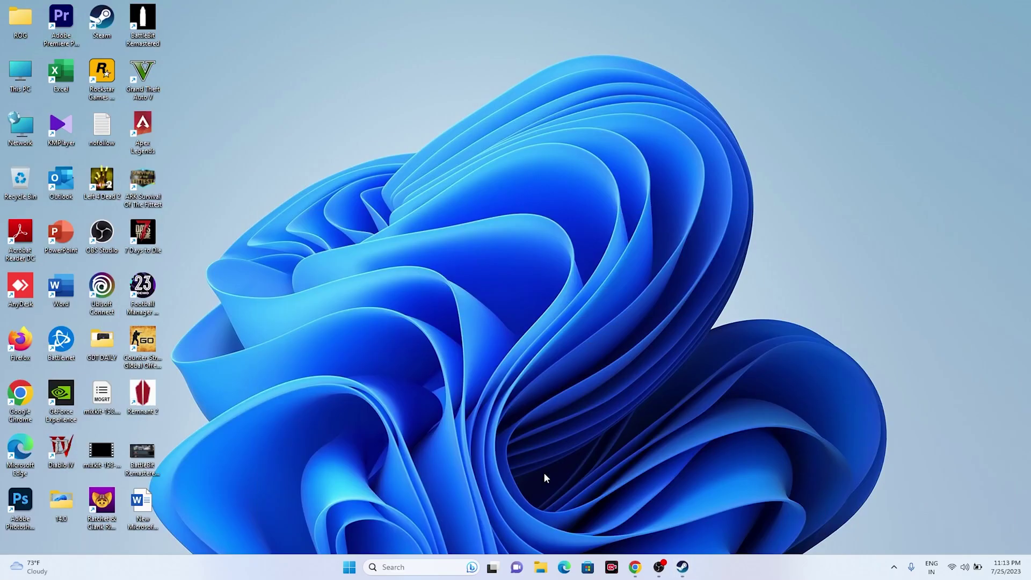
left_click(412, 561)
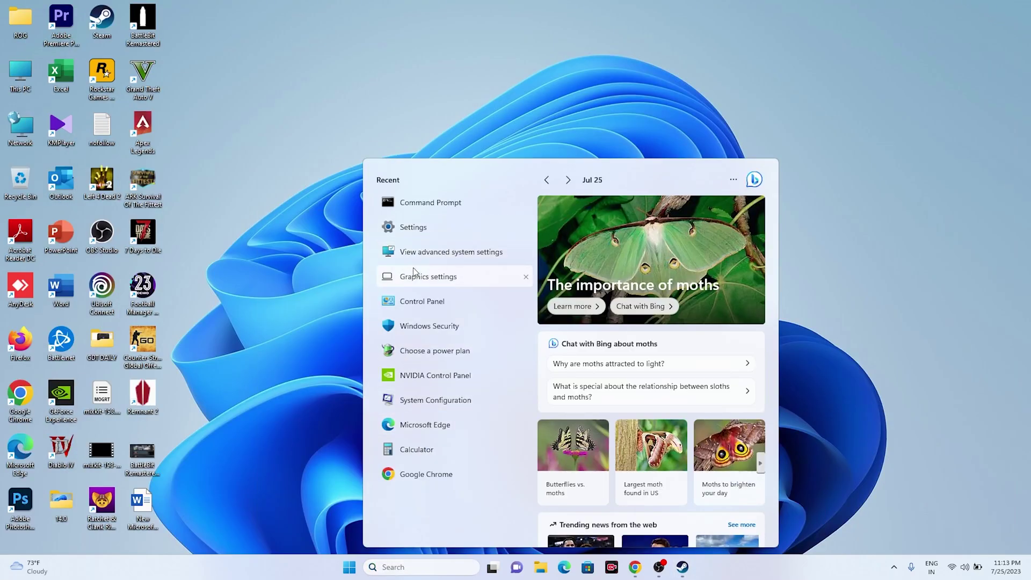
left_click(413, 272)
scroll(733, 221, "down", 2)
scroll(733, 222, "down", 12)
scroll(733, 221, "up", 14)
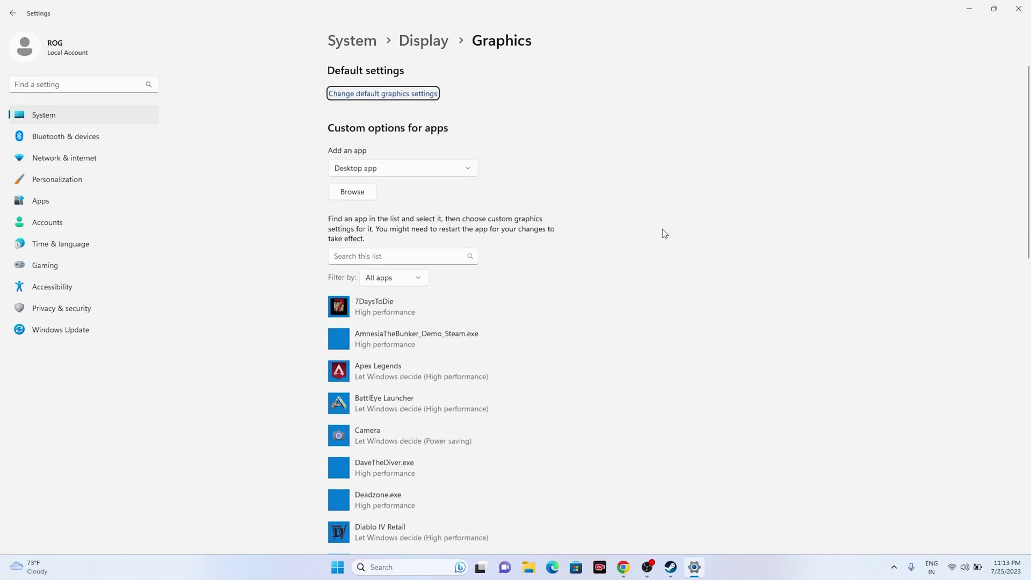
- Add the Remnant2 application from C:\Program Files (x86)\Steam\steamapps\common\Remnant2 to the apps with custom graphics options
left_click(354, 194)
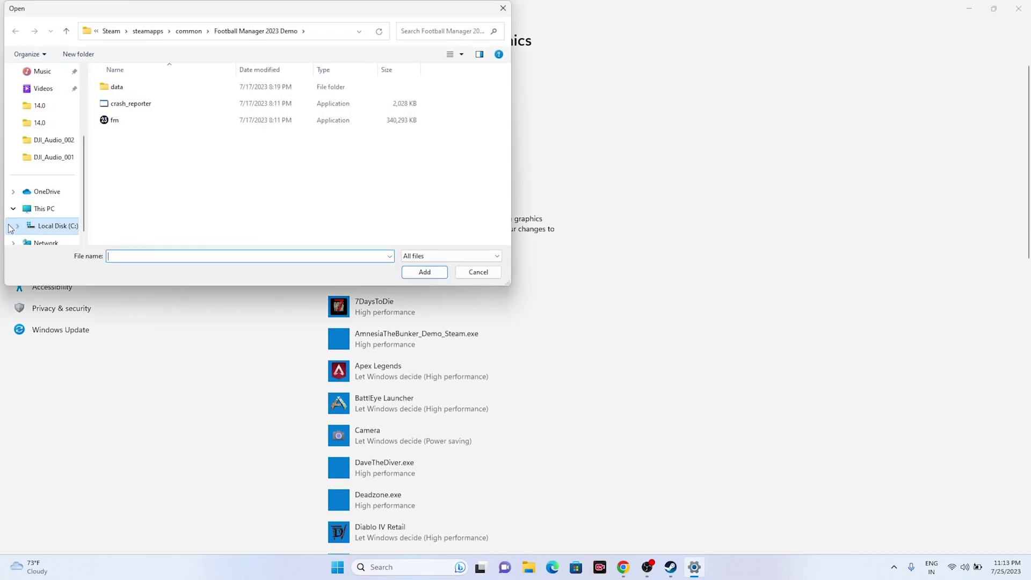
left_click(27, 207)
double_click(177, 105)
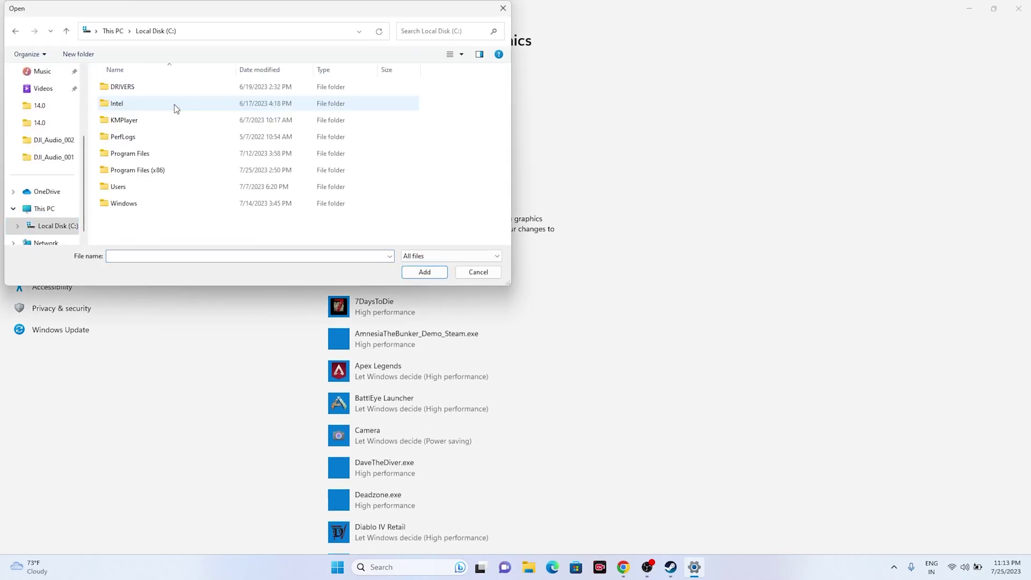
double_click(165, 170)
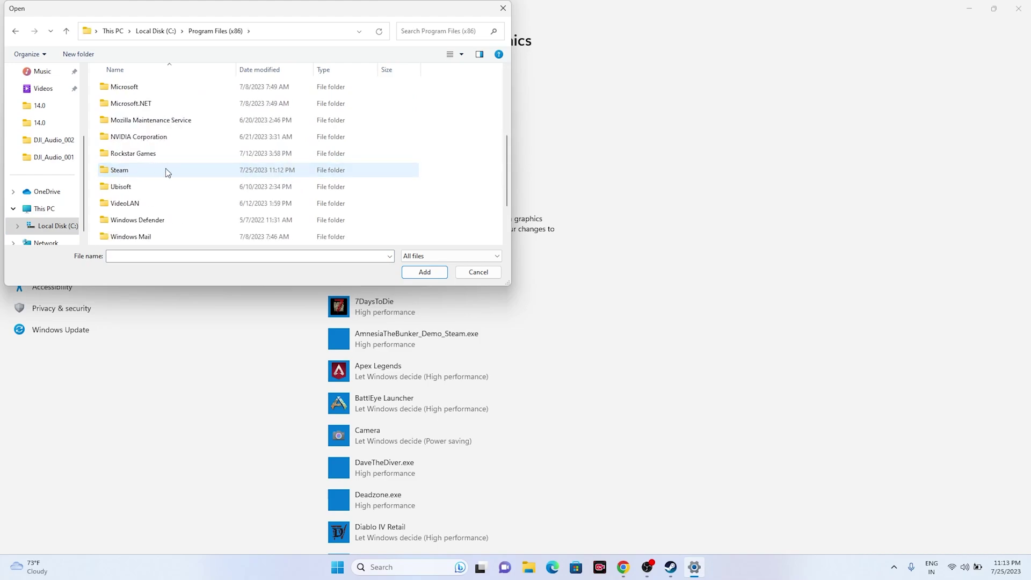
double_click(155, 172)
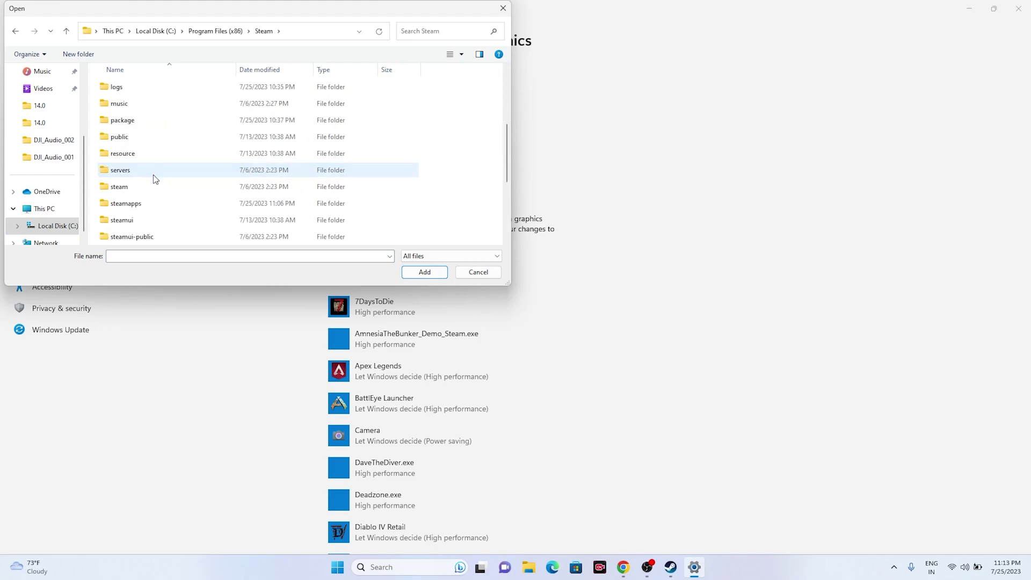
double_click(150, 203)
double_click(143, 89)
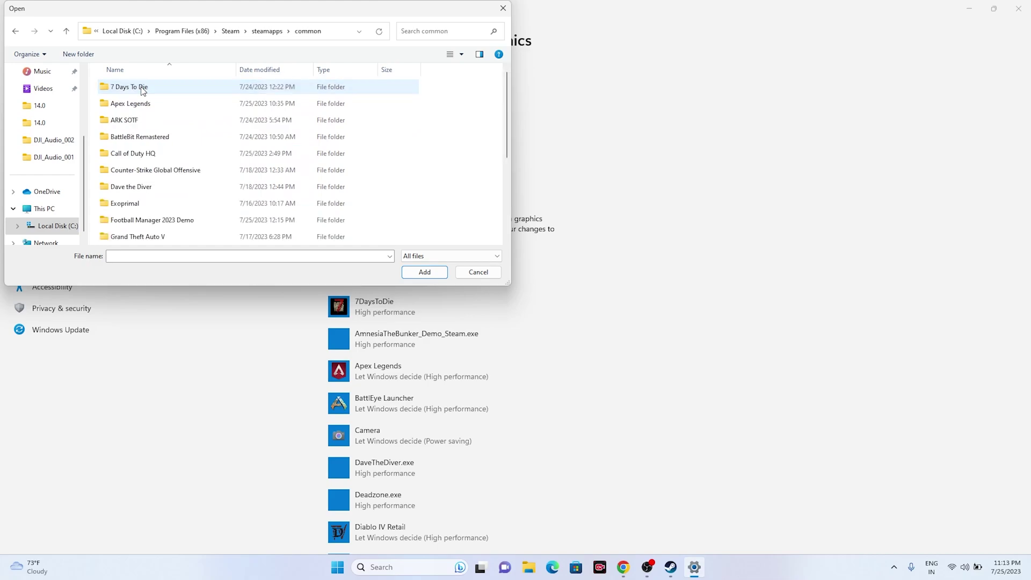
scroll(143, 161, "down", 3)
left_click(146, 158)
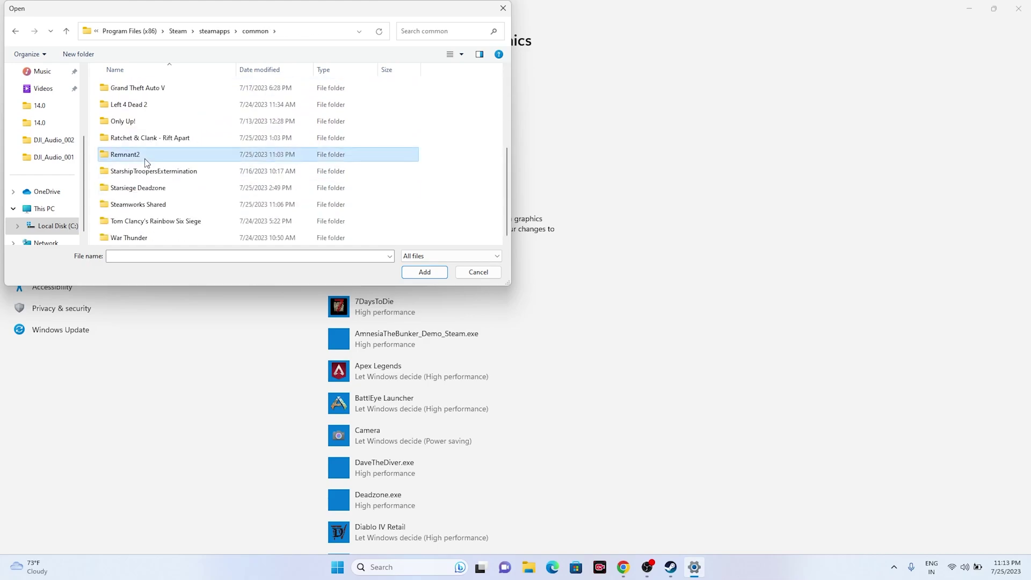
double_click(145, 161)
left_click(138, 120)
left_click(413, 273)
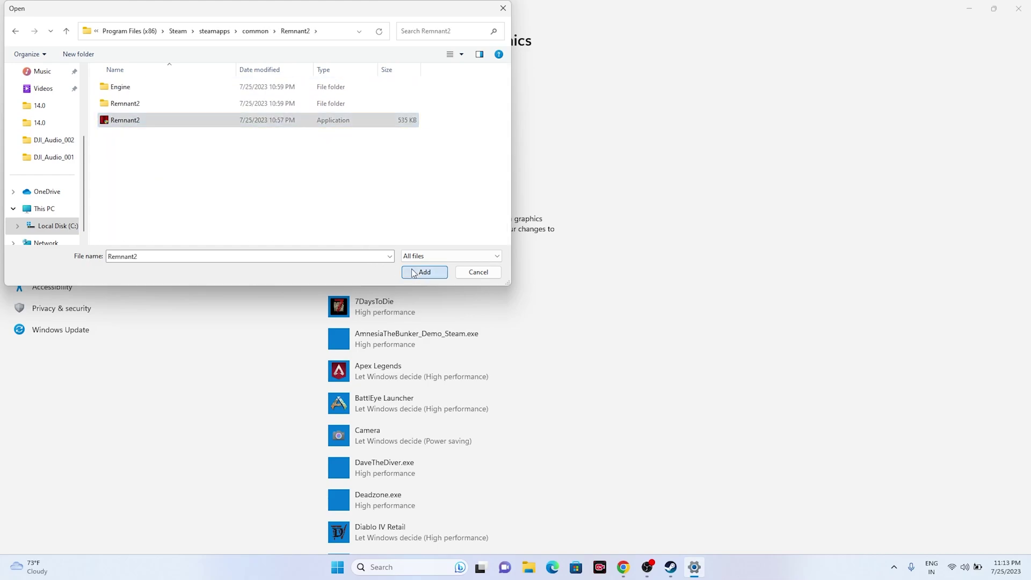
- Set the graphics preference of the added Remnant2.exe entry to High performance, save it, and close Settings
scroll(690, 269, "down", 2)
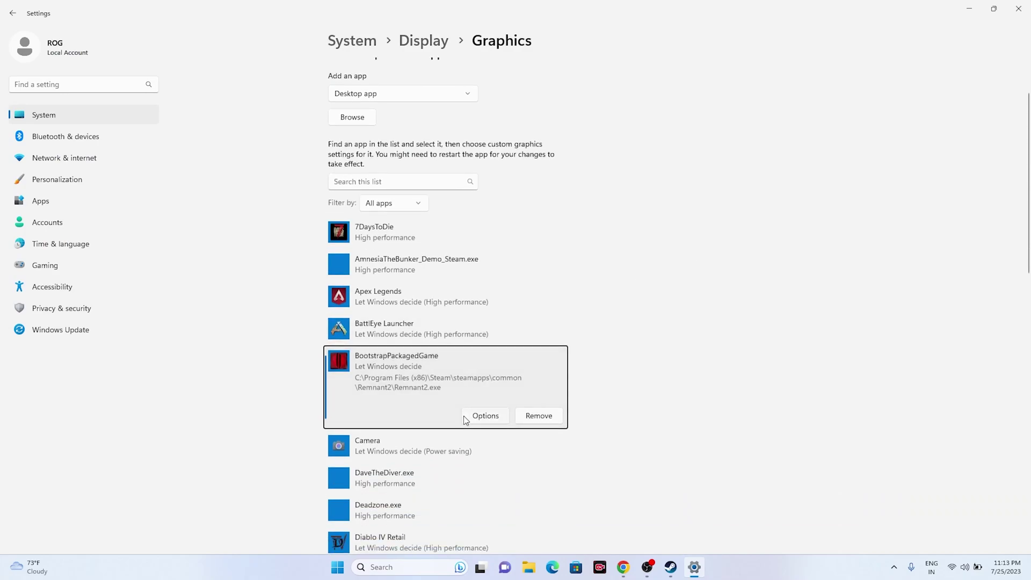
left_click(477, 419)
left_click(424, 277)
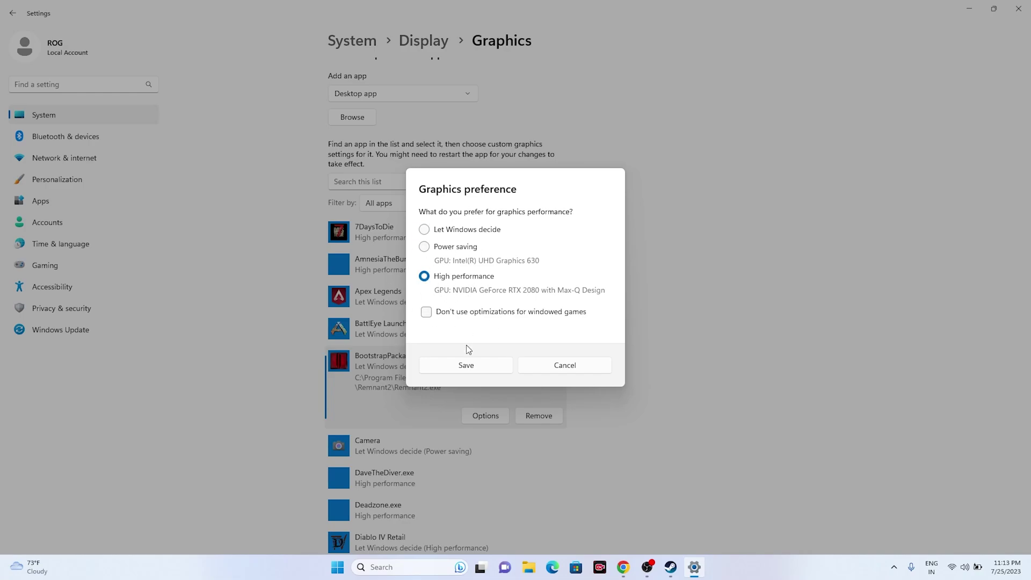
left_click(466, 365)
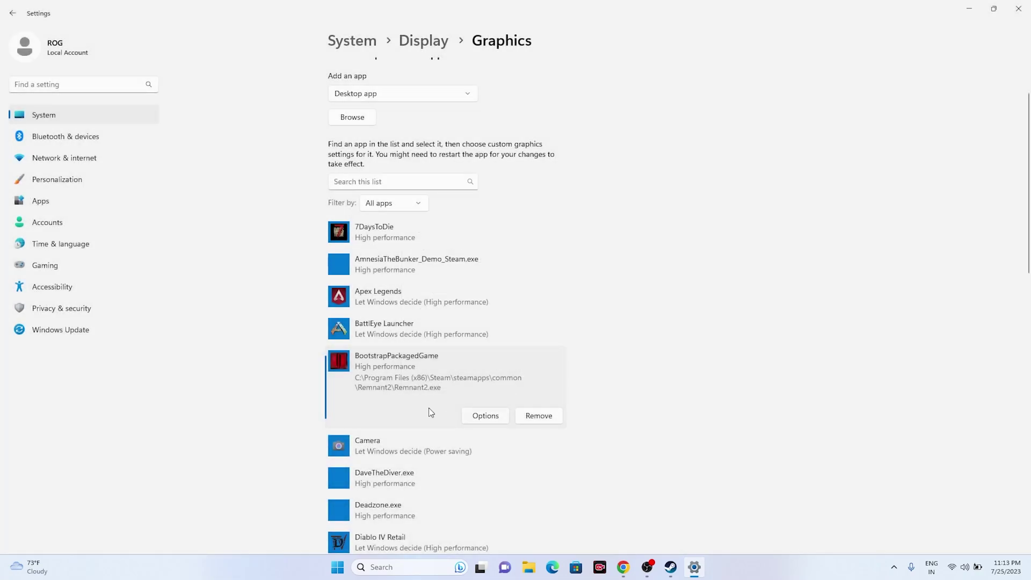
left_click(1018, 9)
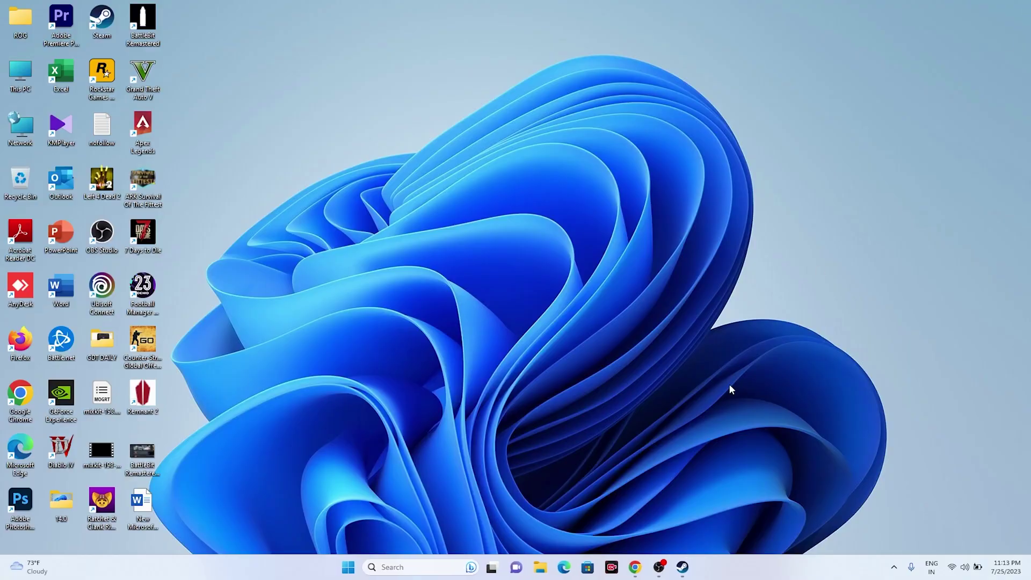
left_click(635, 568)
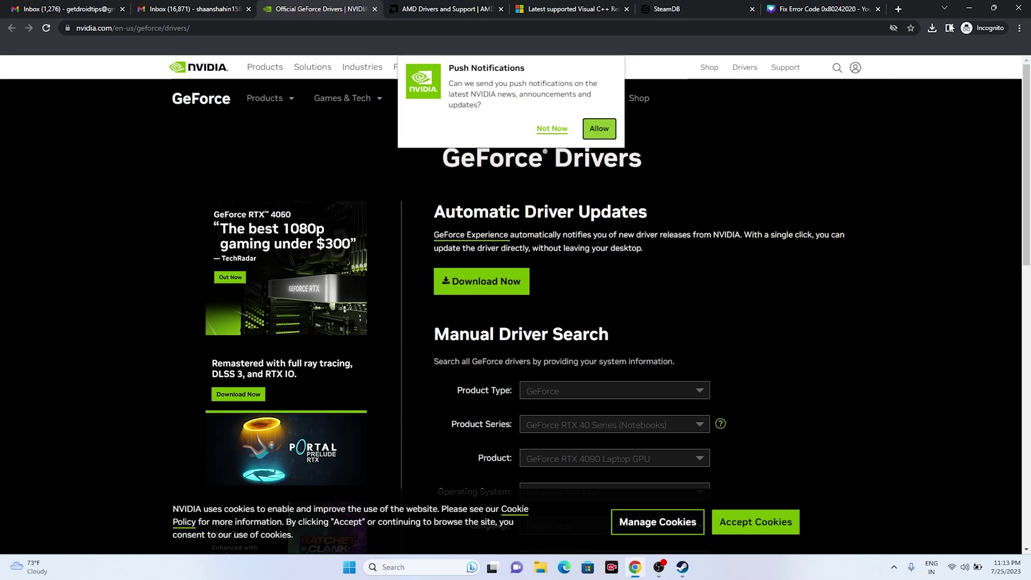
left_click(955, 8)
left_click(970, 8)
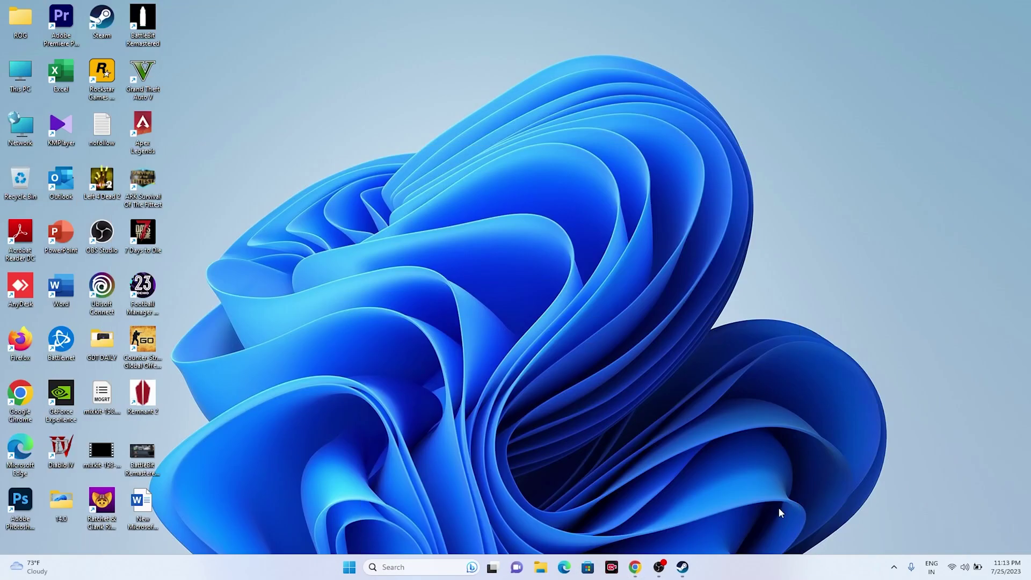
left_click(682, 567)
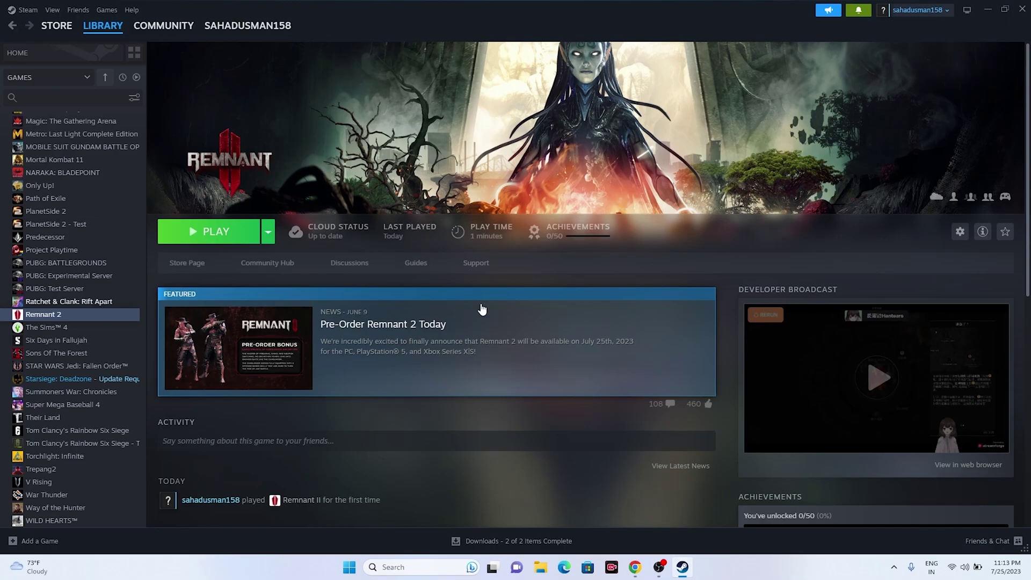
left_click(987, 9)
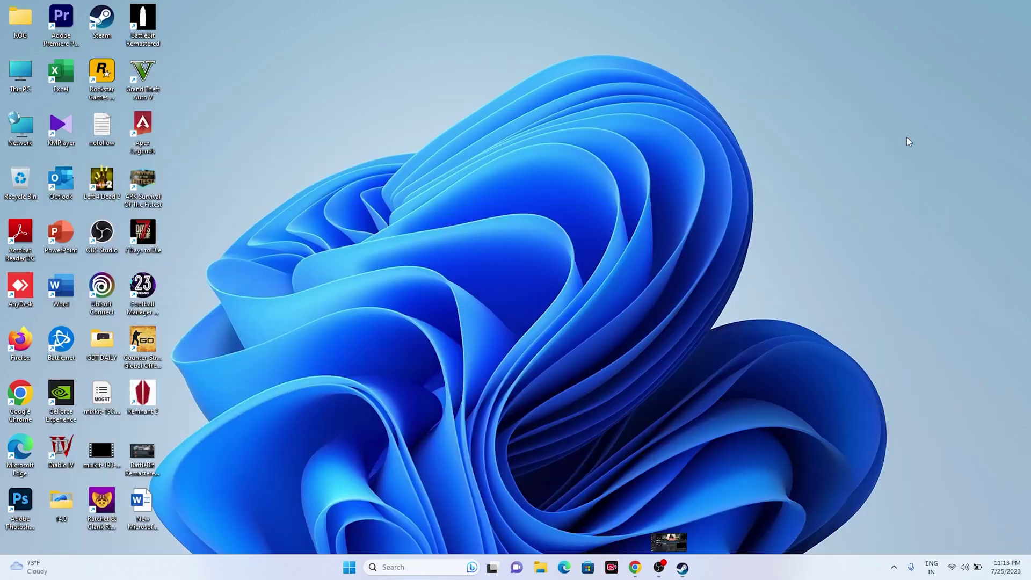
- Open the virtual memory settings through the advanced system settings and choose a custom paging file size for drive C
left_click(438, 564)
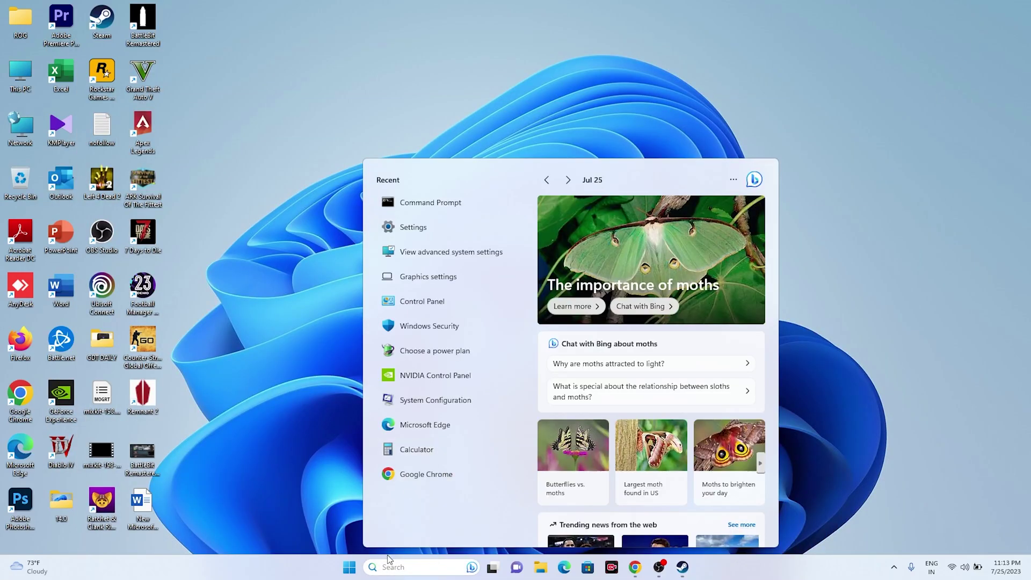
type("VIEW")
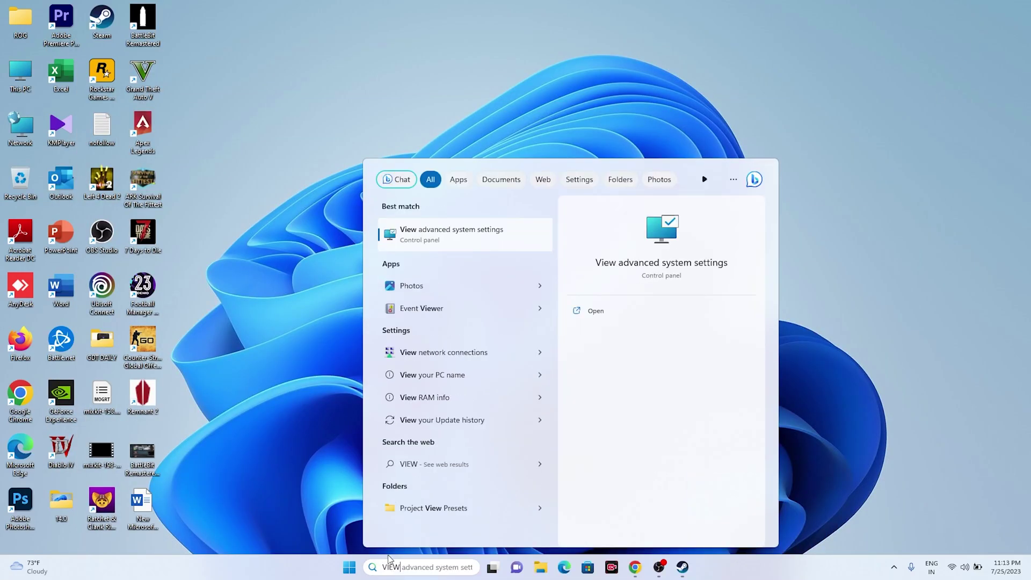
left_click(524, 233)
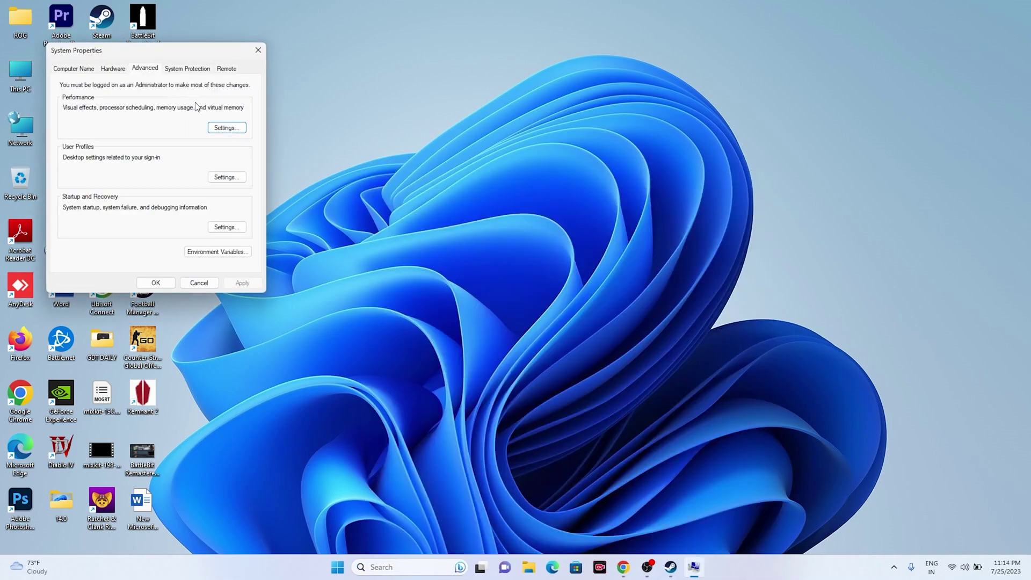
left_click(218, 125)
left_click(127, 109)
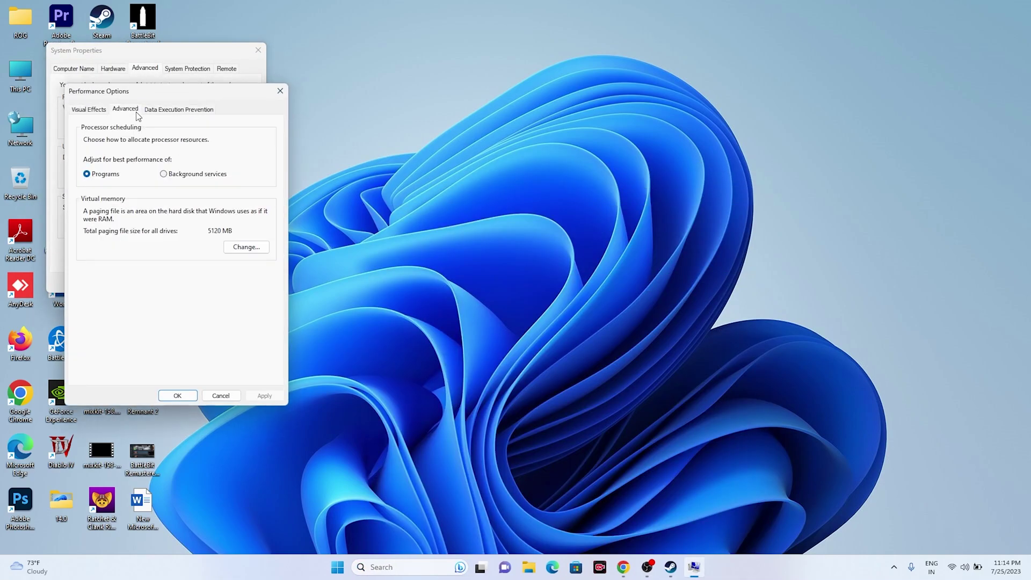
left_click(237, 251)
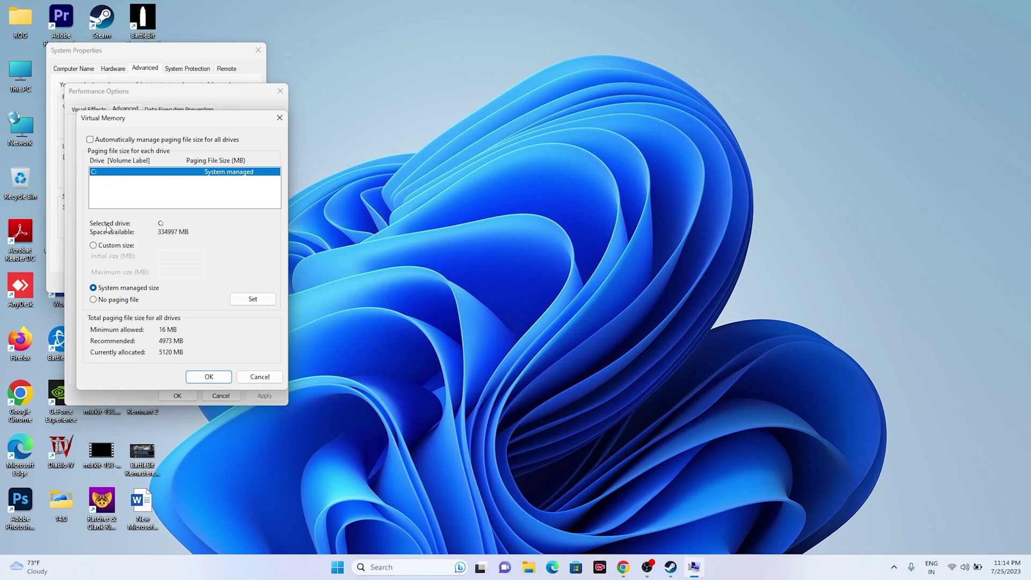
left_click(94, 247)
left_click(162, 256)
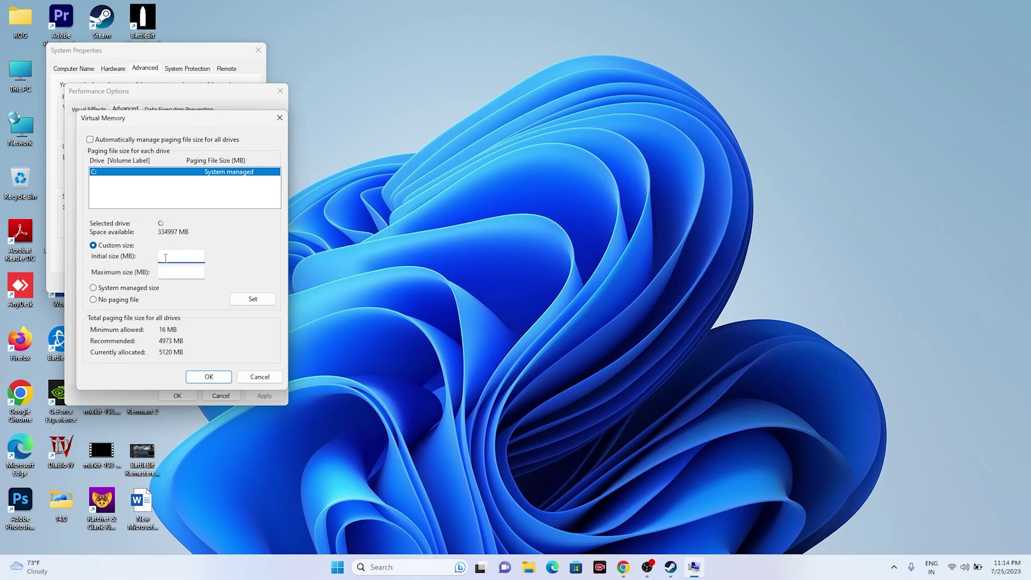
left_click(169, 277)
- Open Calculator and calculate 32 × 1024
left_click(406, 569)
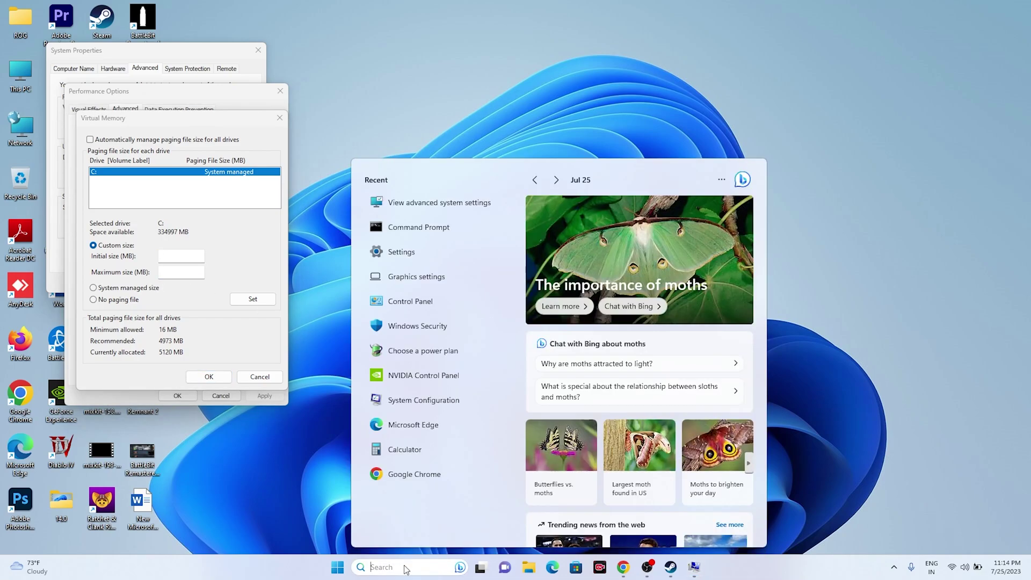
left_click(408, 450)
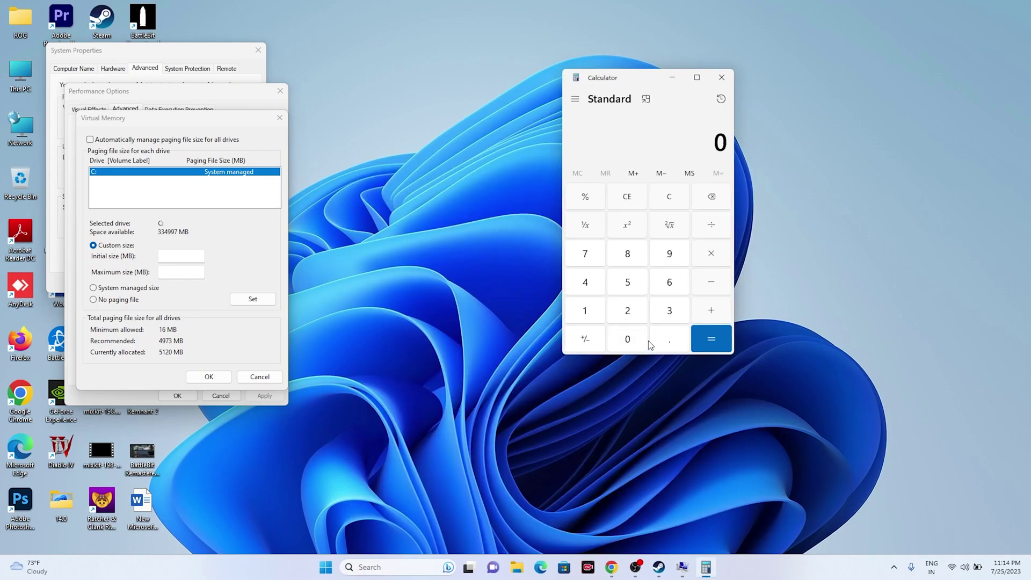
left_click(668, 314)
left_click(651, 314)
left_click(722, 196)
left_click(628, 315)
left_click(705, 261)
left_click(602, 309)
left_click(623, 337)
left_click(627, 312)
left_click(596, 284)
left_click(710, 339)
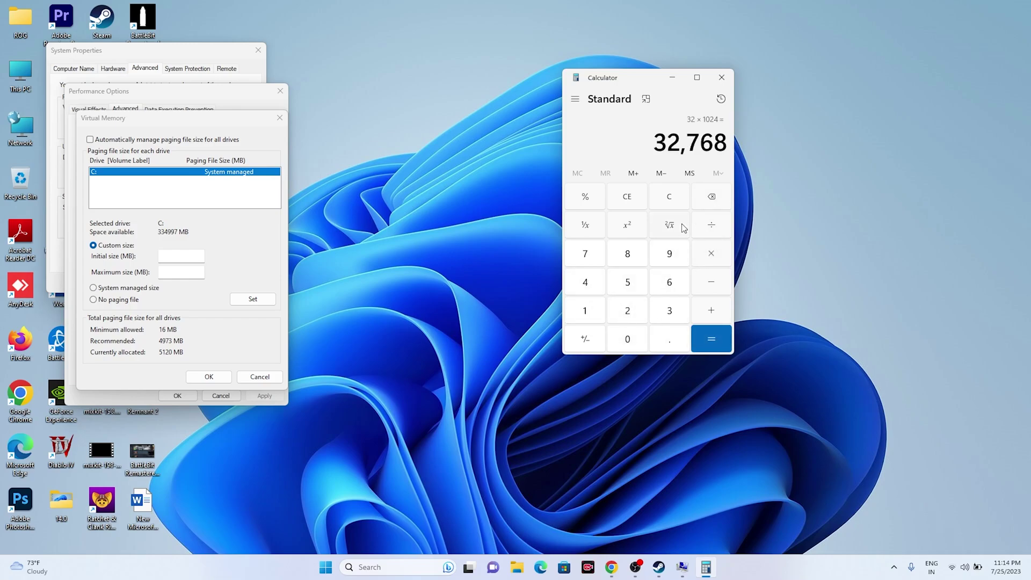
- Multiply the calculated value by 1.5 and copy the result, 49,152, into the paging file's initial size
left_click(716, 253)
left_click(594, 315)
left_click(663, 346)
left_click(627, 284)
left_click(711, 338)
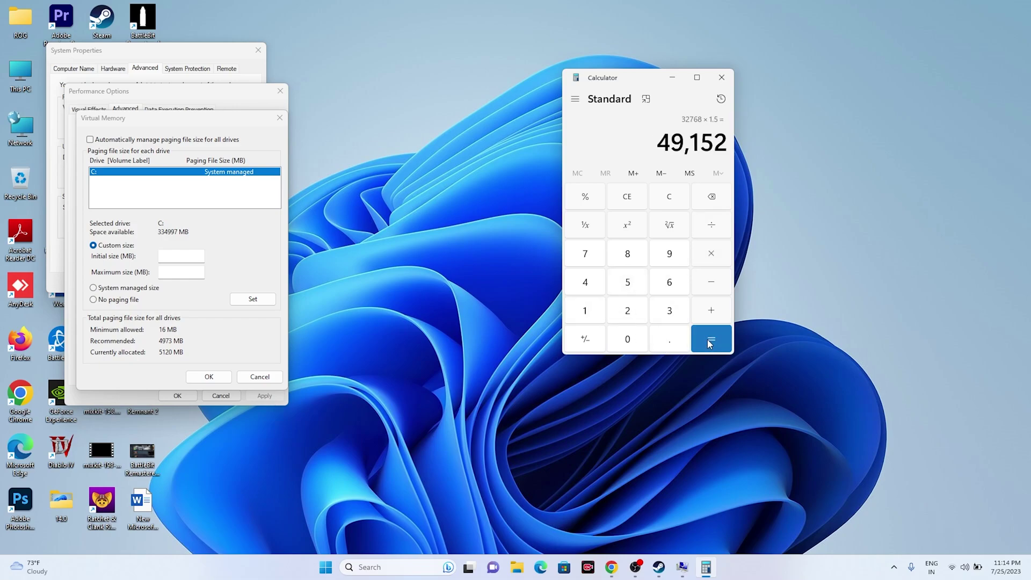
right_click(659, 143)
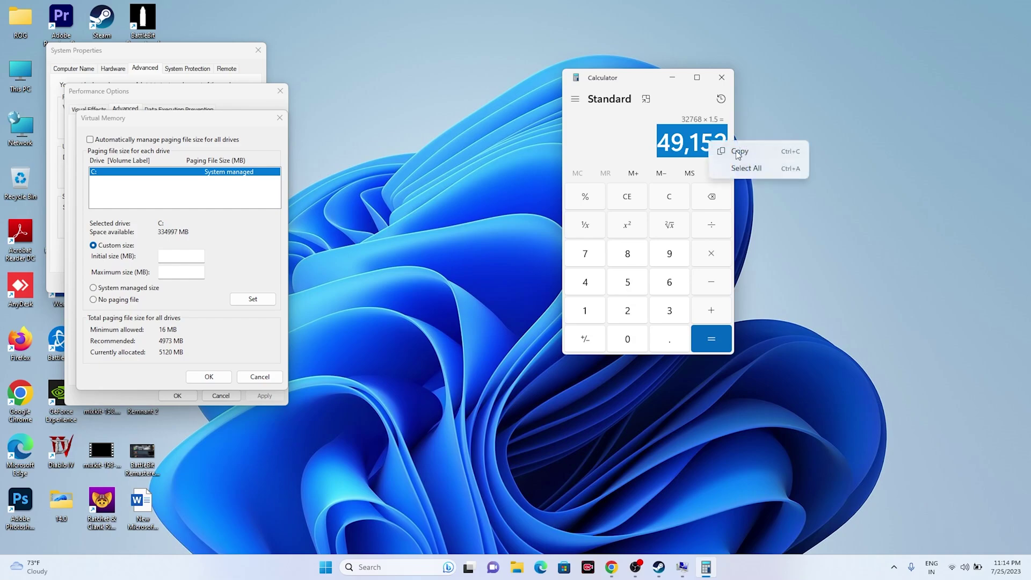
left_click(738, 156)
left_click(174, 251)
right_click(174, 251)
left_click(212, 295)
- Clear the calculator and calculate 32 × 1024 again for the paging file's maximum size
left_click(627, 196)
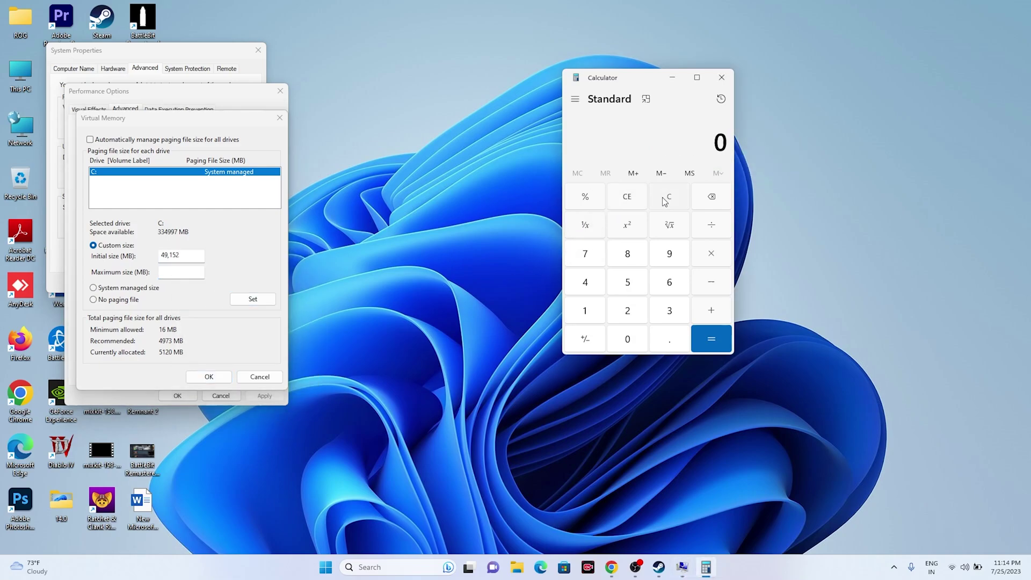
left_click(188, 269)
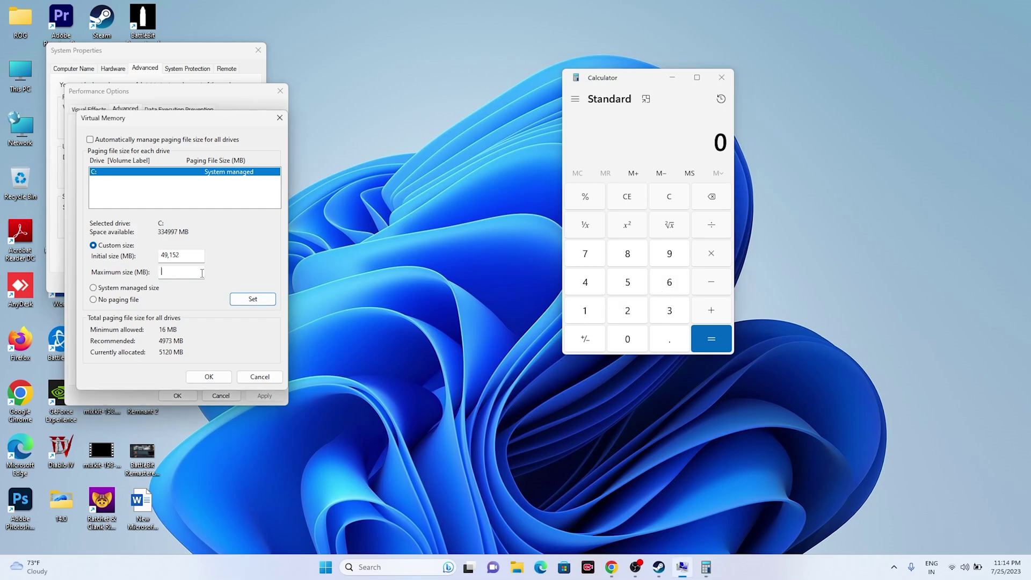
left_click(673, 313)
left_click(627, 312)
left_click(709, 257)
left_click(585, 314)
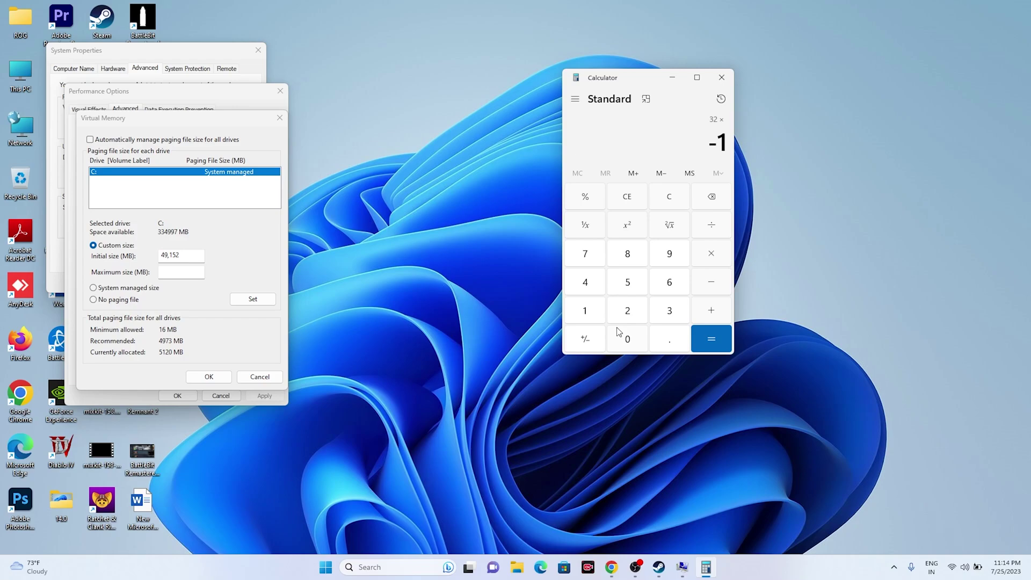
left_click(716, 205)
left_click(591, 317)
left_click(627, 339)
left_click(626, 310)
left_click(595, 289)
left_click(699, 332)
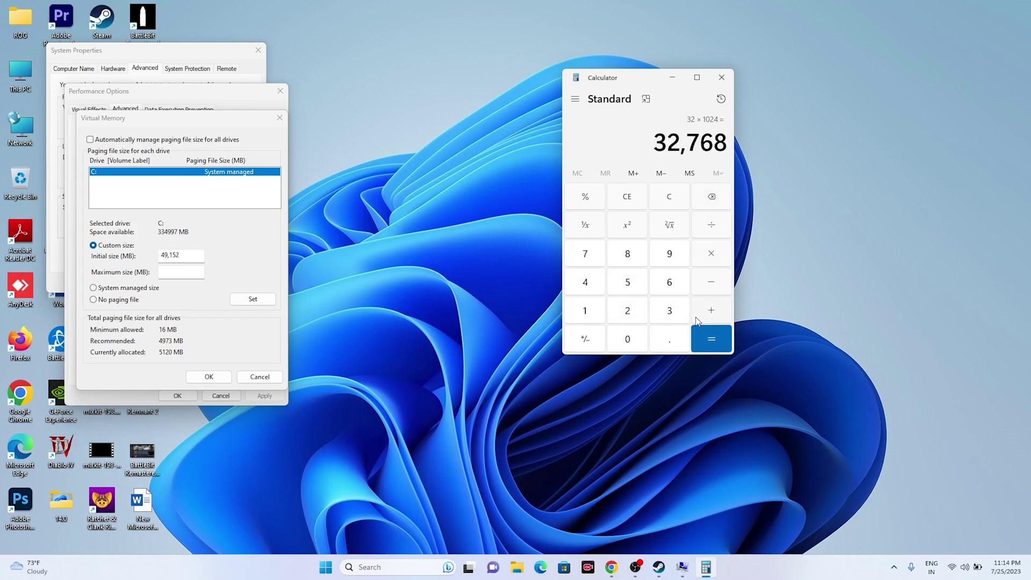
- Multiply the calculated value by 3 and copy the result, 98,304, into the paging file's maximum size
left_click(712, 262)
left_click(682, 312)
left_click(710, 338)
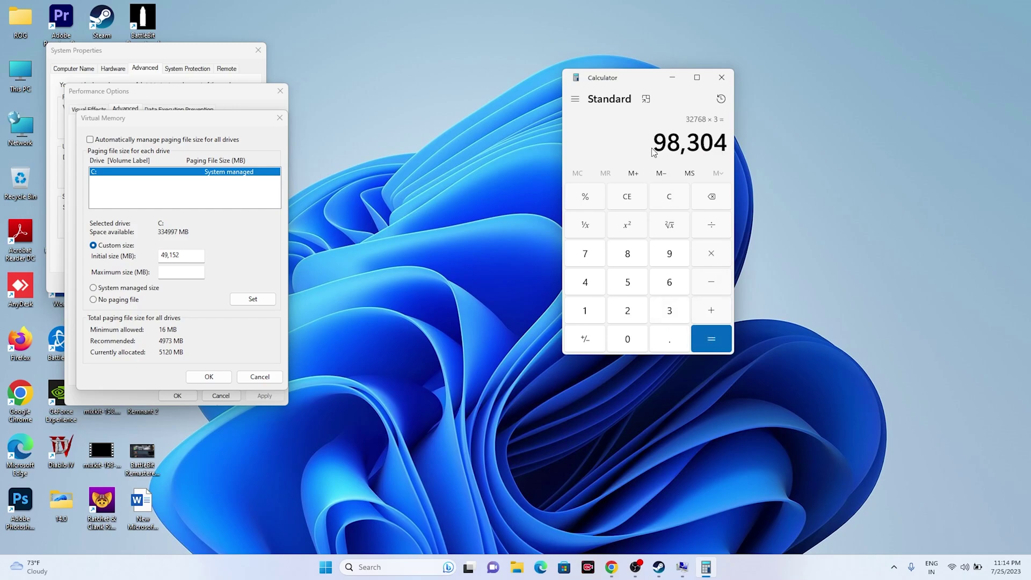
left_click_drag(655, 142, 726, 143)
right_click(717, 143)
left_click(738, 155)
left_click(201, 274)
right_click(201, 275)
left_click(245, 327)
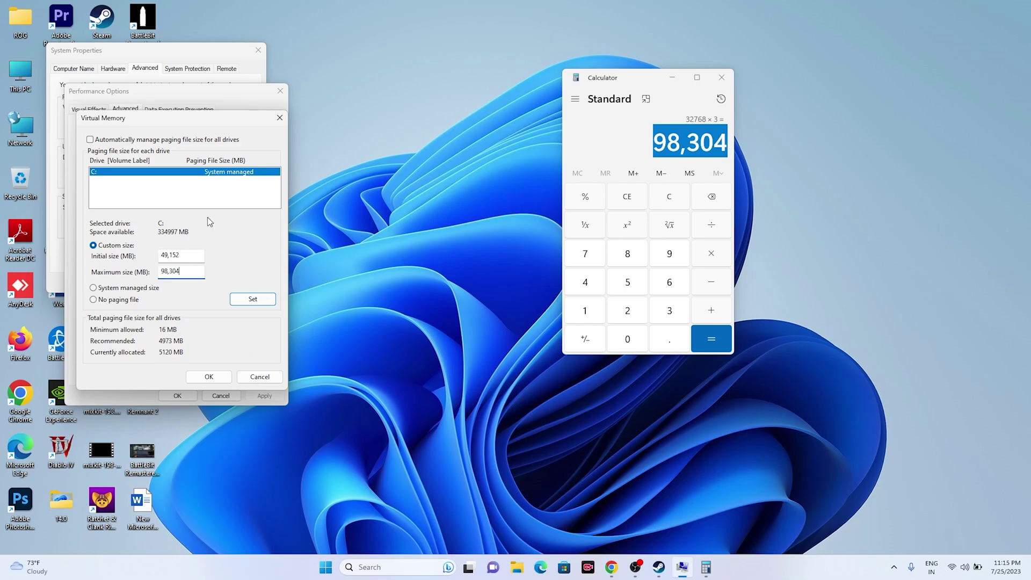
- Close the virtual memory, performance options and system properties windows without saving, and close Calculator
left_click(282, 118)
left_click(280, 92)
left_click(258, 50)
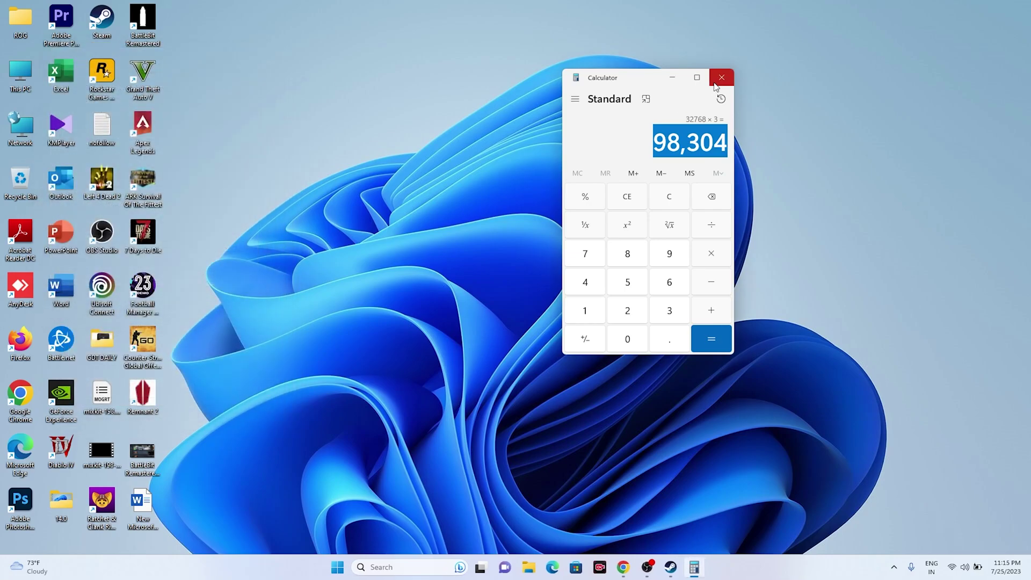
left_click(721, 77)
left_click(682, 567)
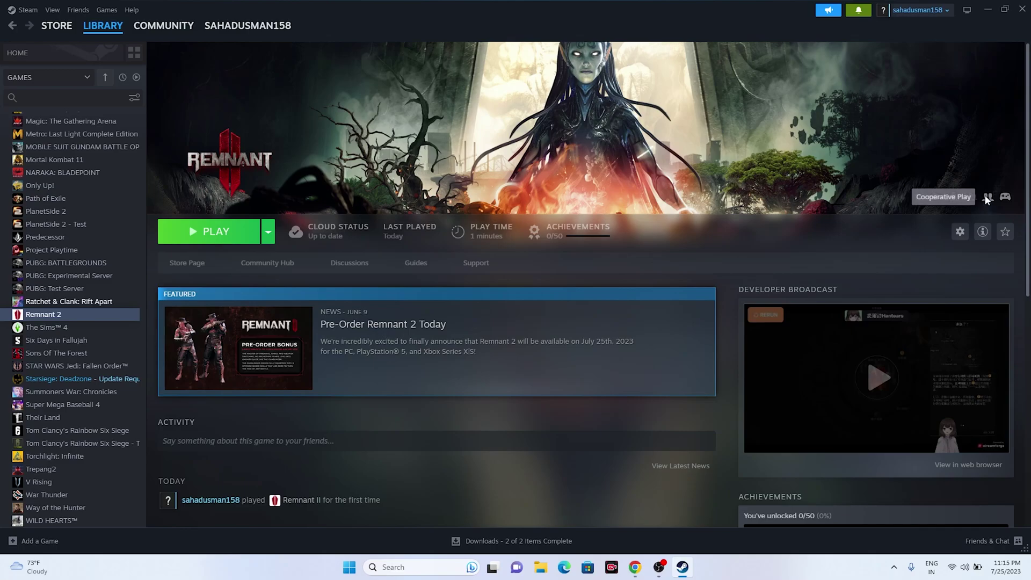
left_click(986, 10)
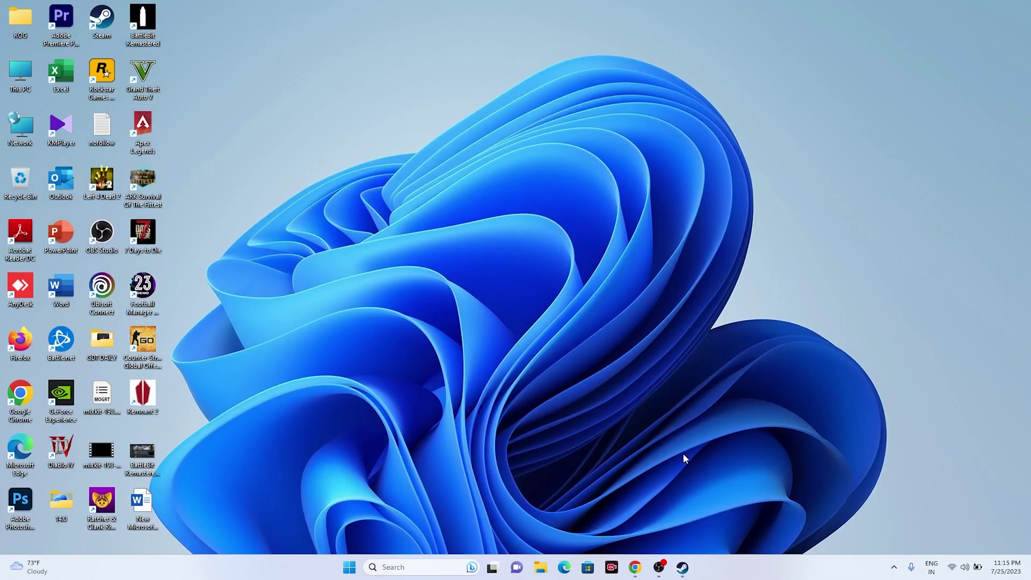
- Switch to Chrome and bring up the manual driver search on the NVIDIA GeForce drivers page
left_click(635, 566)
left_click(551, 128)
left_click(446, 9)
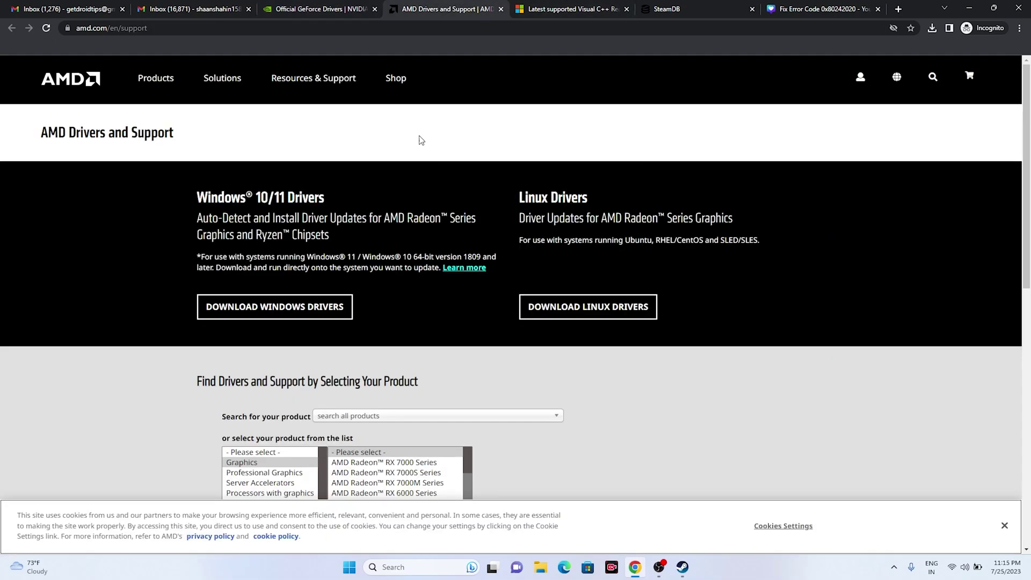
left_click(322, 9)
scroll(937, 209, "down", 4)
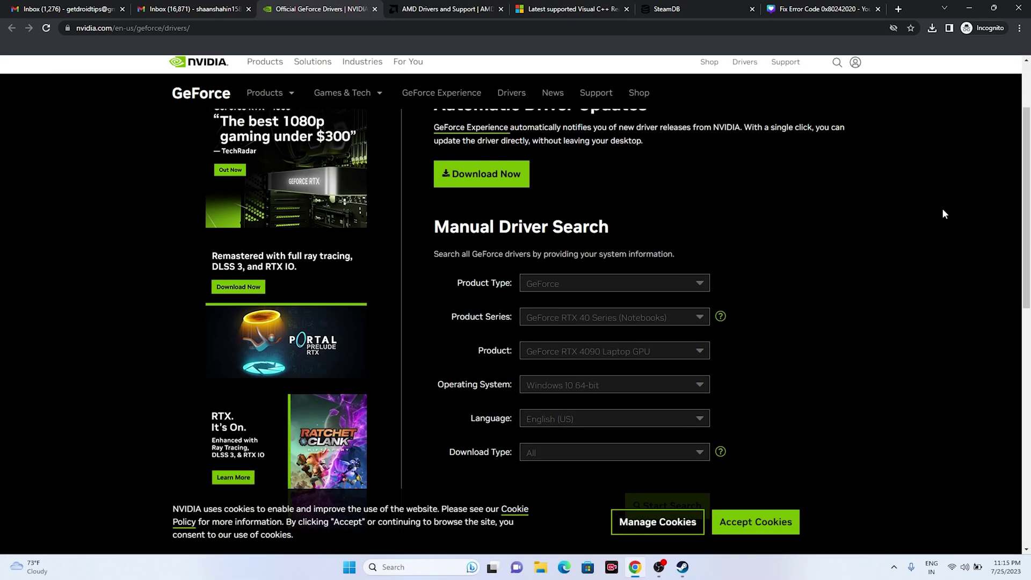
scroll(942, 210, "up", 2)
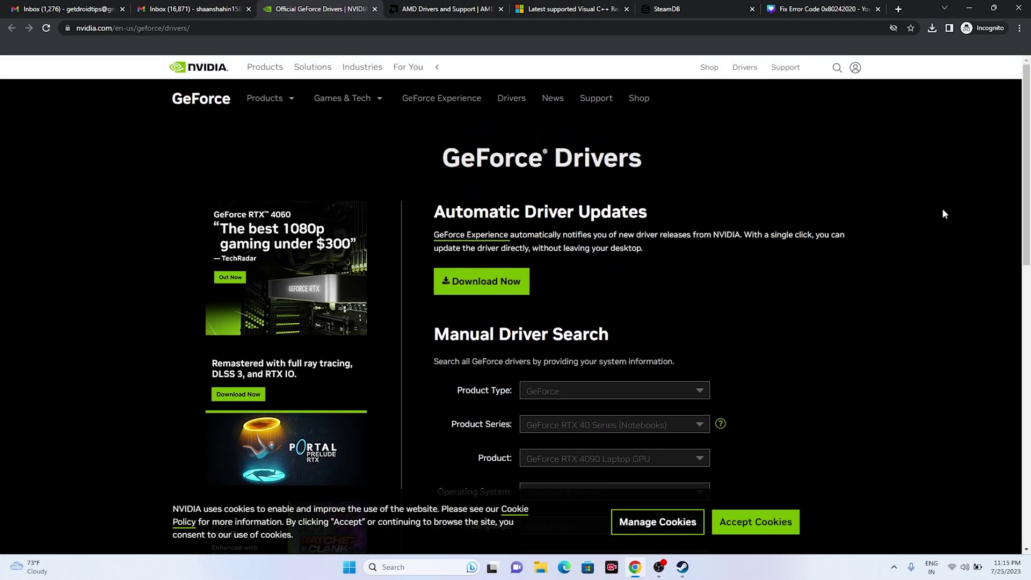
scroll(945, 213, "down", 5)
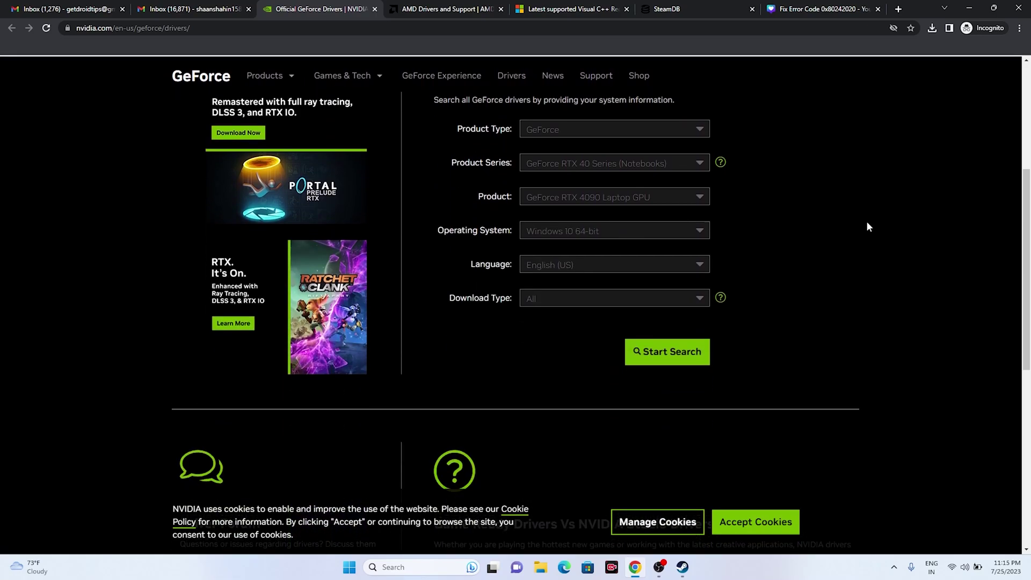
scroll(866, 226, "up", 1)
- Search for NVIDIA drivers with product type GeForce, series GeForce RTX 40 Series (Notebooks) and operating system Windows 11
left_click(561, 180)
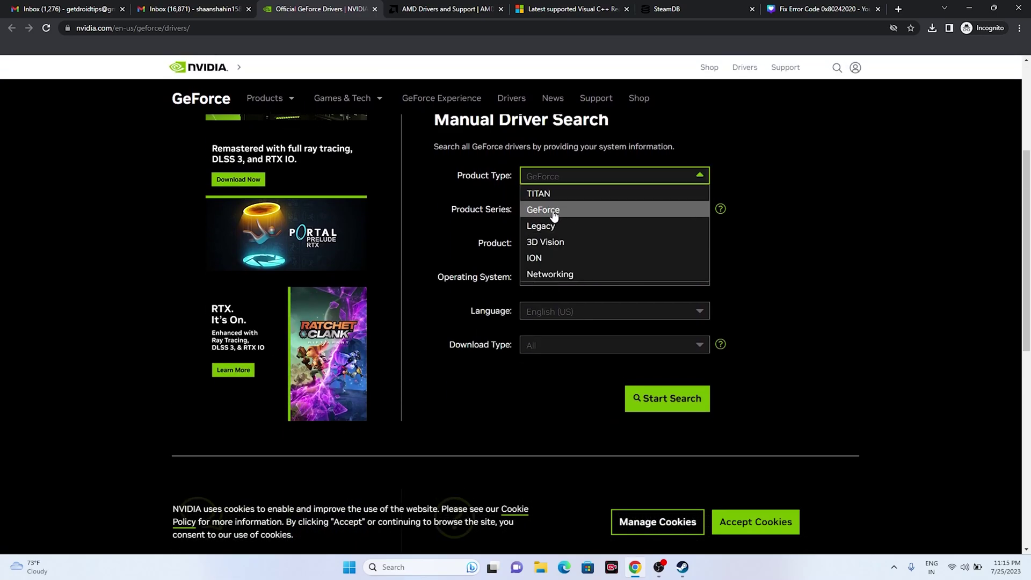
left_click(555, 215)
left_click(561, 213)
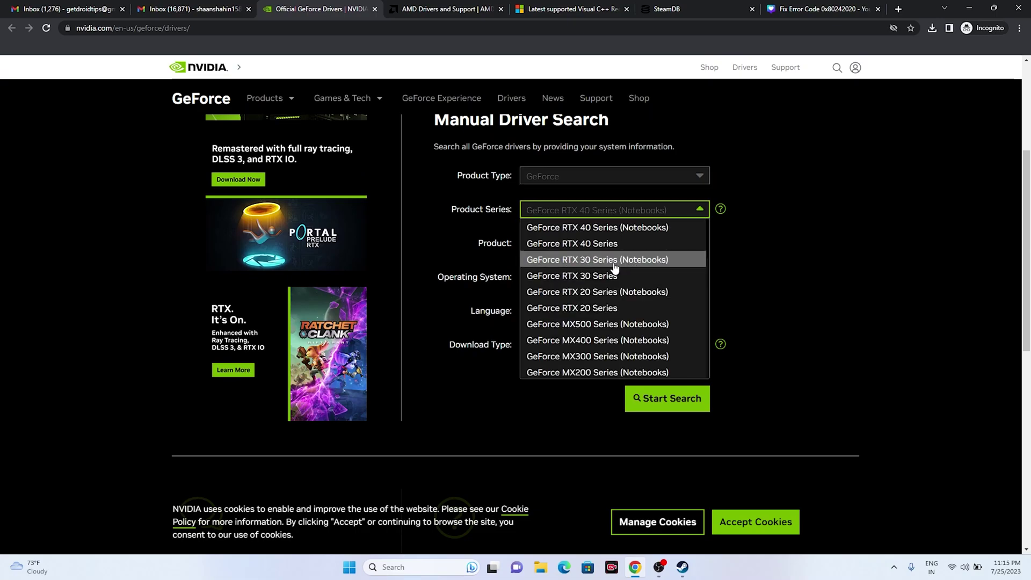
left_click(618, 213)
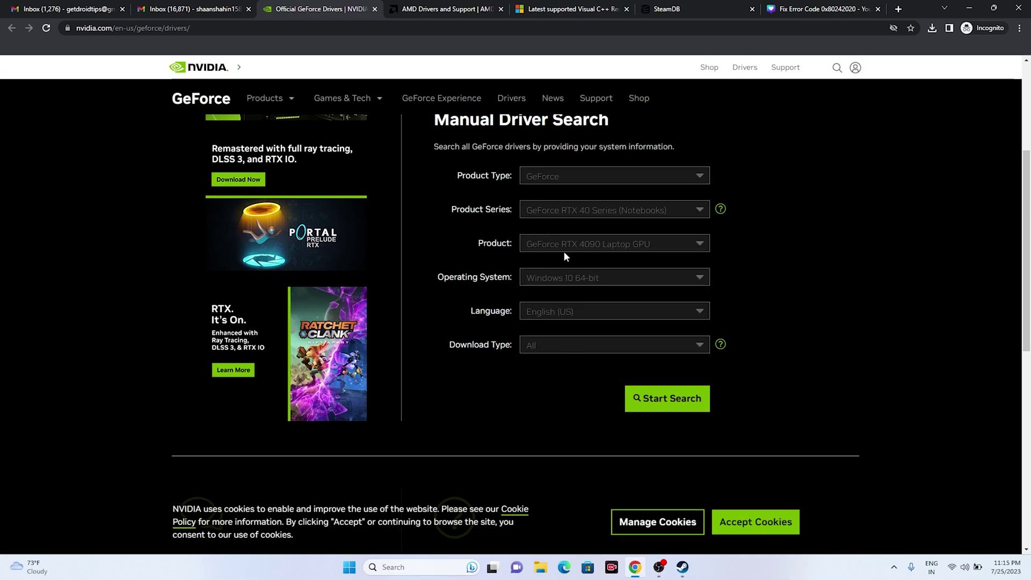
left_click(565, 284)
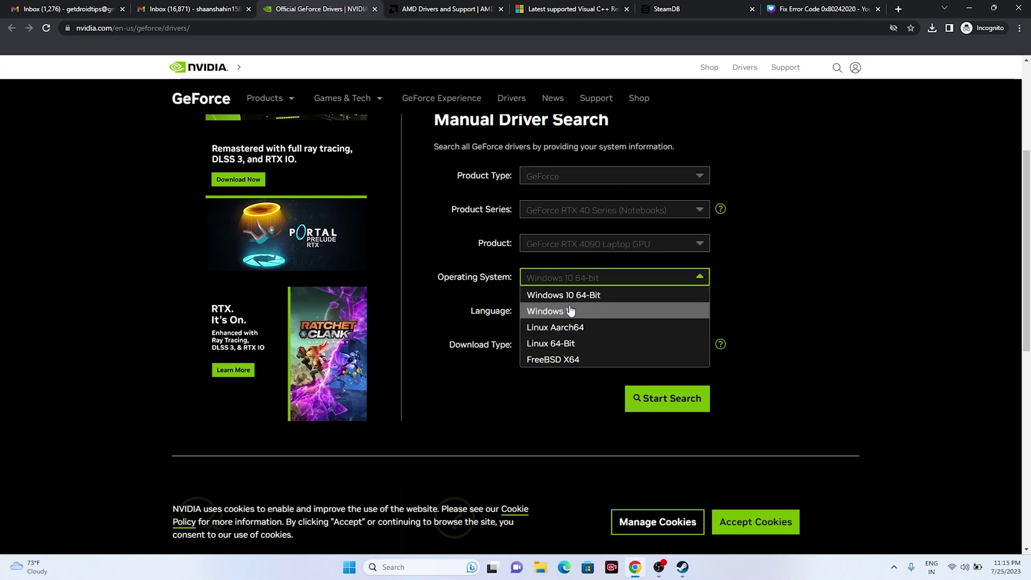
left_click(570, 311)
scroll(885, 279, "down", 1)
scroll(884, 276, "down", 2)
left_click(668, 290)
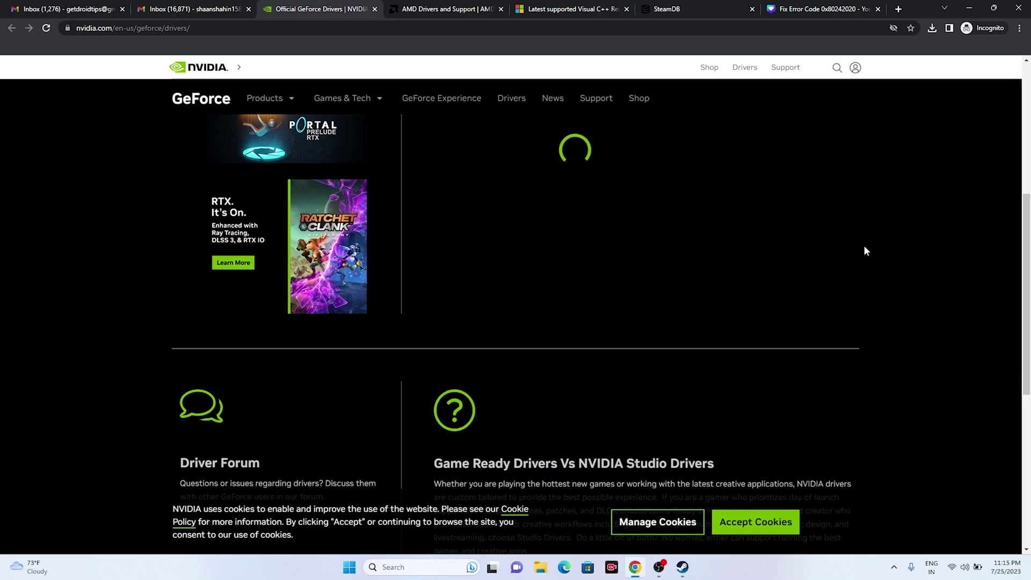
- Look through the driver results and examine the version and release date of the newest GeForce Game Ready Driver
scroll(864, 246, "down", 5)
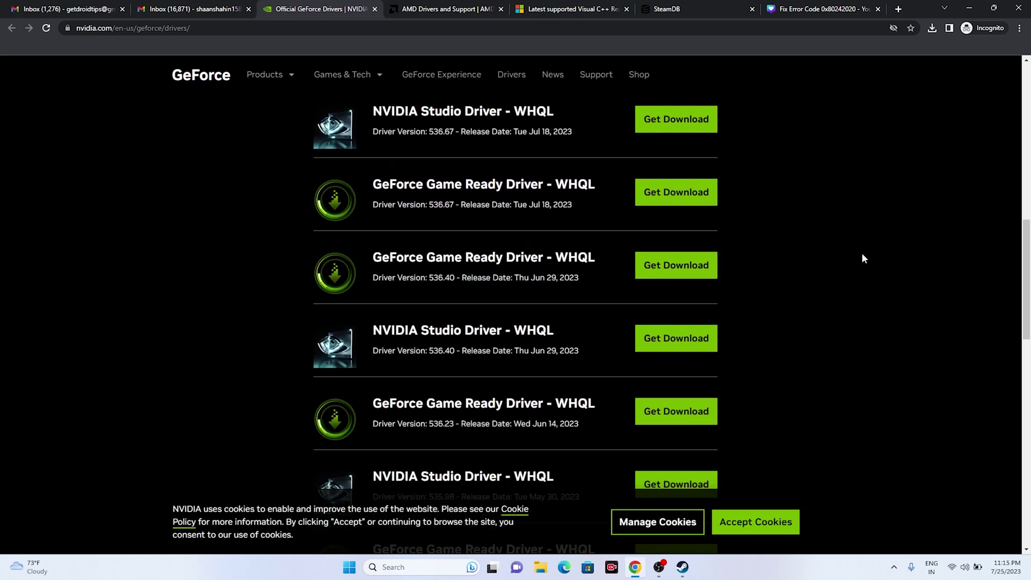
scroll(869, 259, "up", 3)
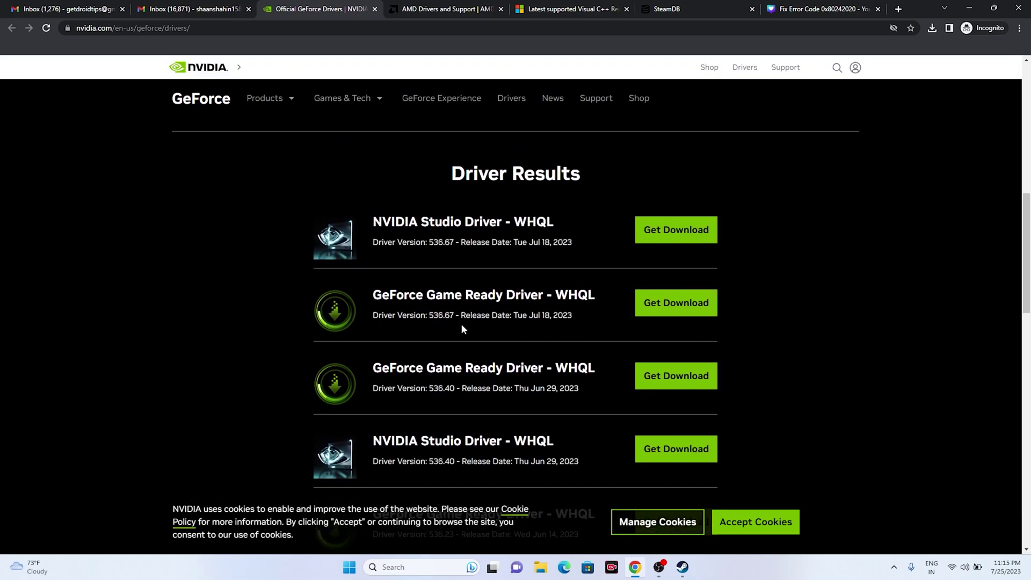
left_click_drag(430, 316, 373, 295)
left_click_drag(578, 318, 572, 316)
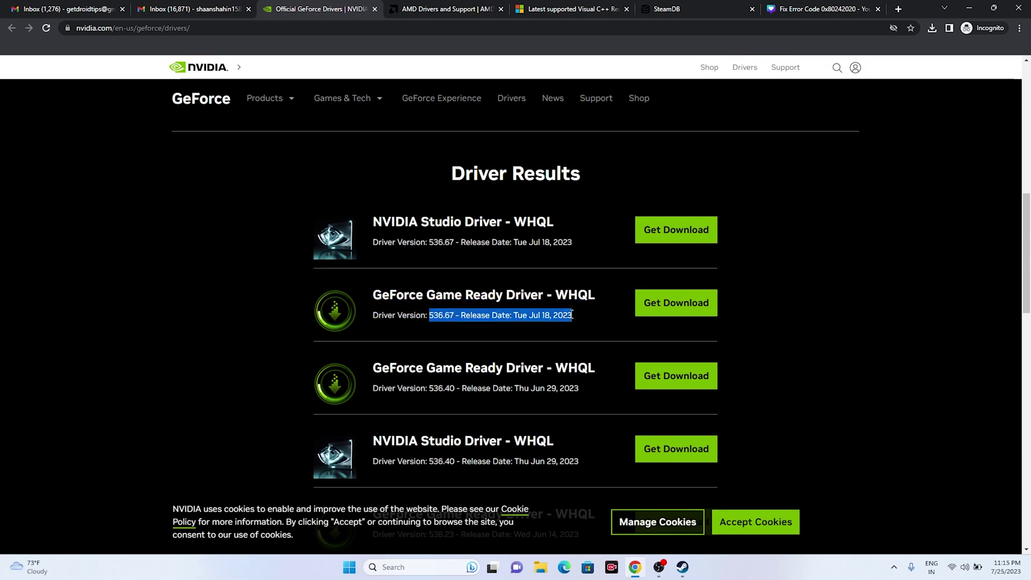
left_click(814, 321)
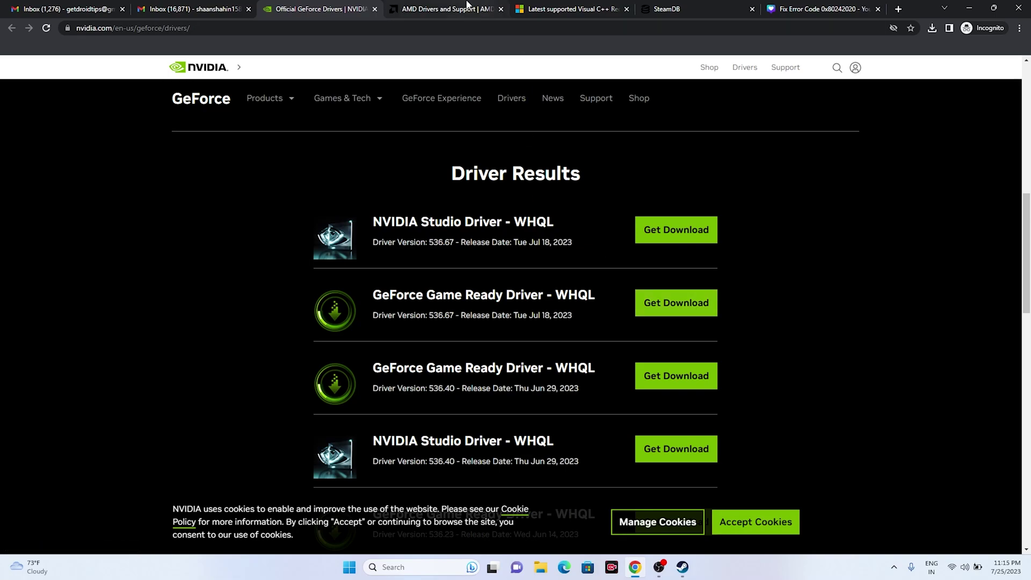
- Open the AMD driver page for the Radeon RX 7600S by selecting Graphics, RX 7000S Series and that model
key("ctrl+Tab")
scroll(697, 294, "down", 2)
left_click(241, 355)
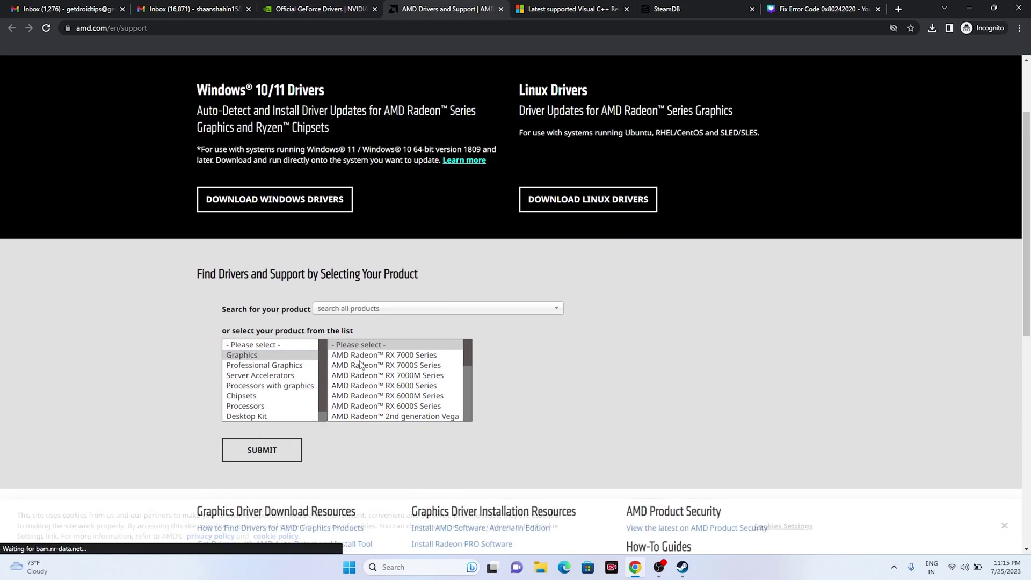
left_click(376, 365)
left_click(531, 355)
left_click(620, 365)
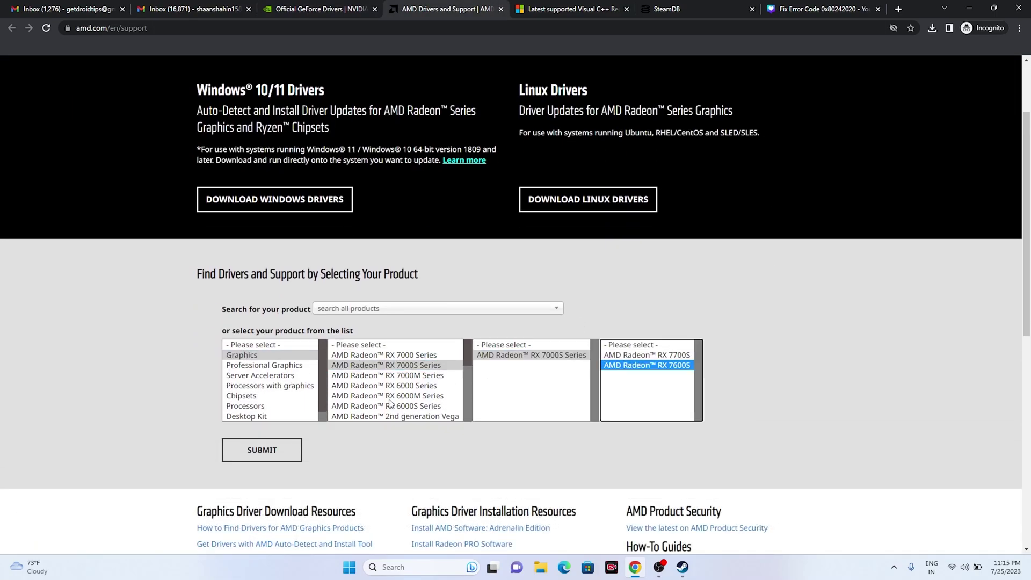
left_click(245, 450)
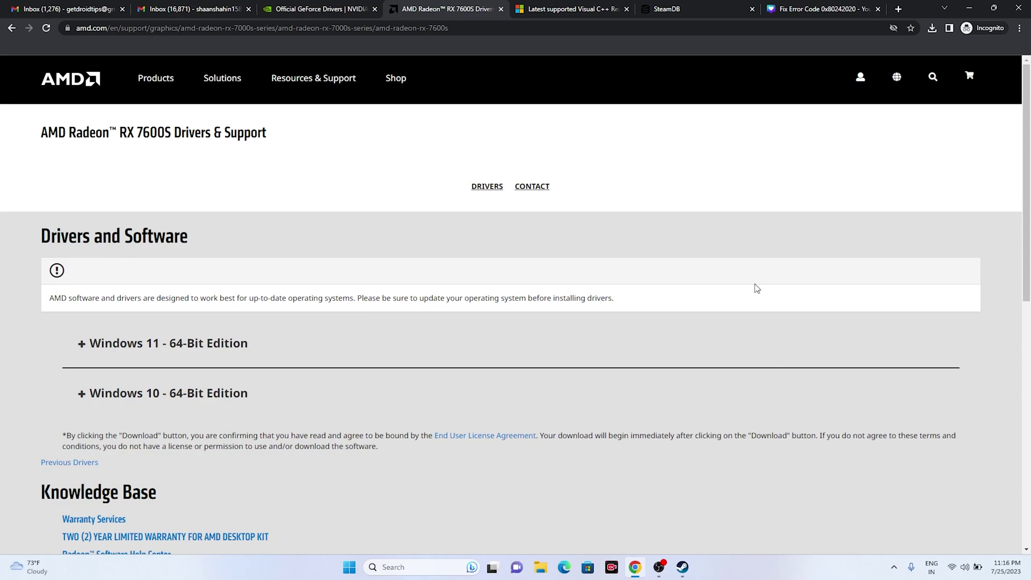
- Download the latest supported X86 and X64 Visual C++ redistributables from the Microsoft Learn page into the Downloads folder
left_click(567, 9)
left_click_drag(529, 208, 297, 180)
left_click(552, 199)
scroll(395, 238, "down", 9)
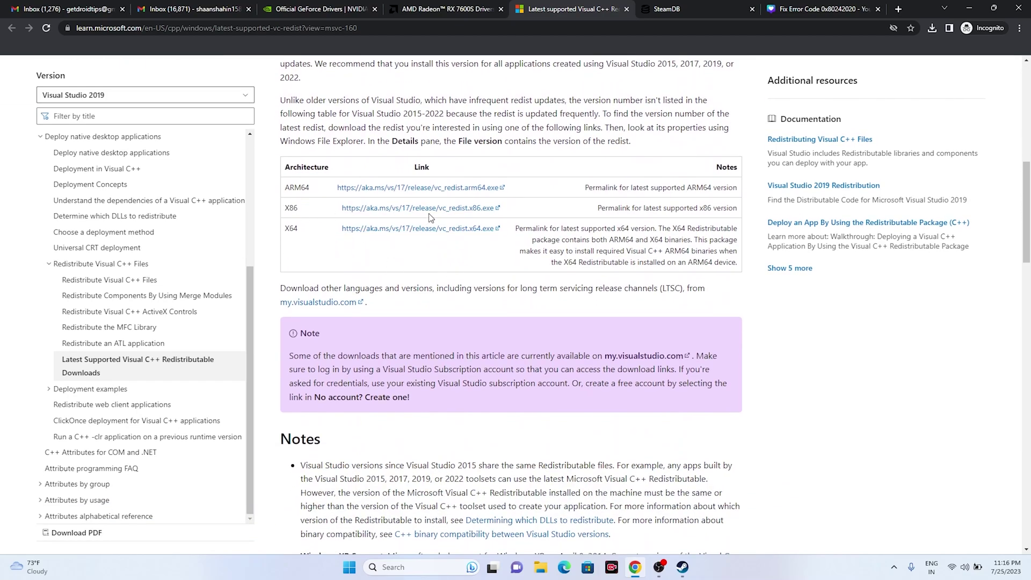
left_click(401, 211)
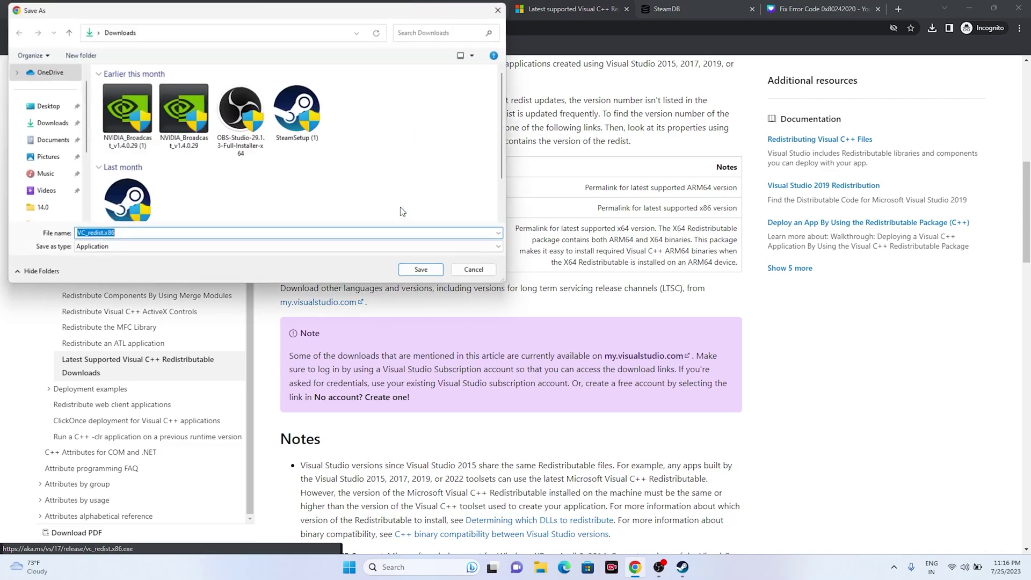
left_click(421, 273)
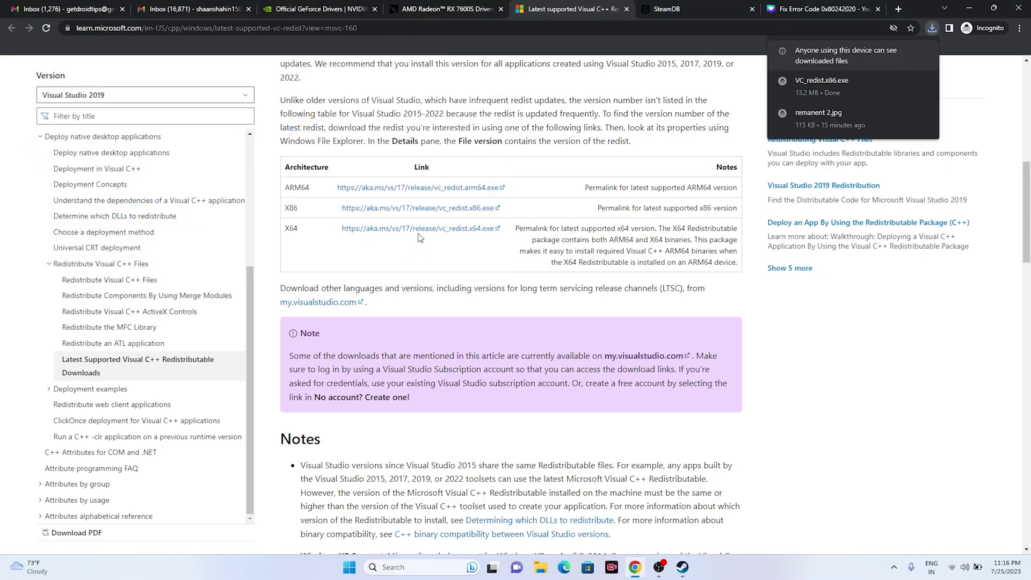
left_click(421, 232)
left_click(417, 268)
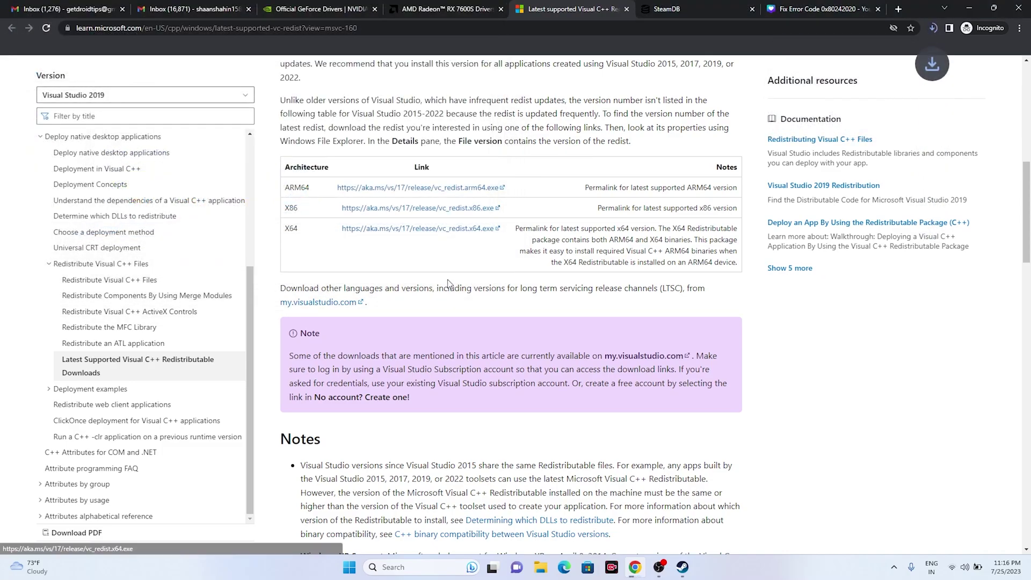
- Show the downloaded VC_redist.x64 in its folder, run its Repair setup, and close the installer without restarting
left_click(934, 29)
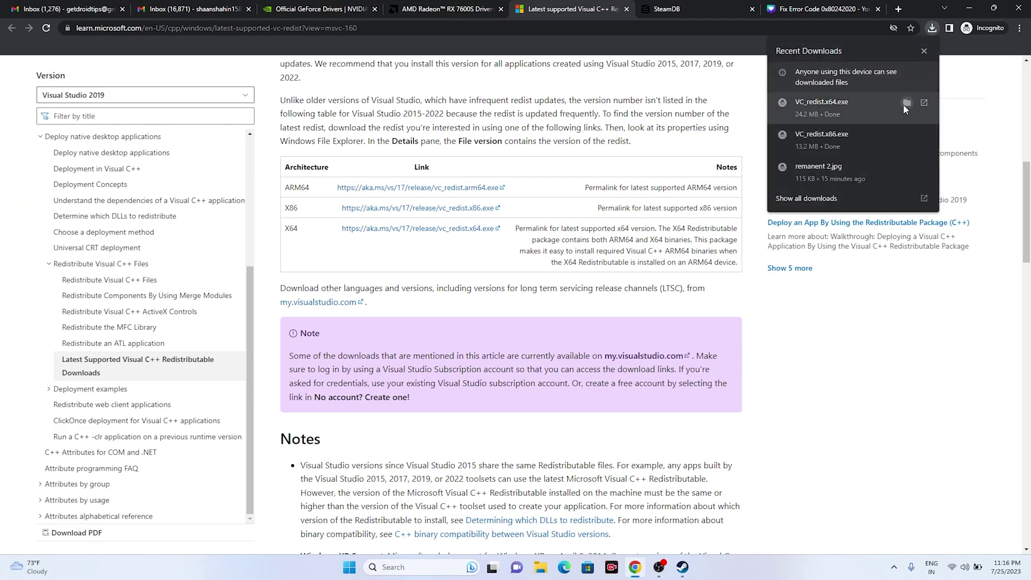
left_click(828, 197)
left_click(401, 175)
double_click(146, 117)
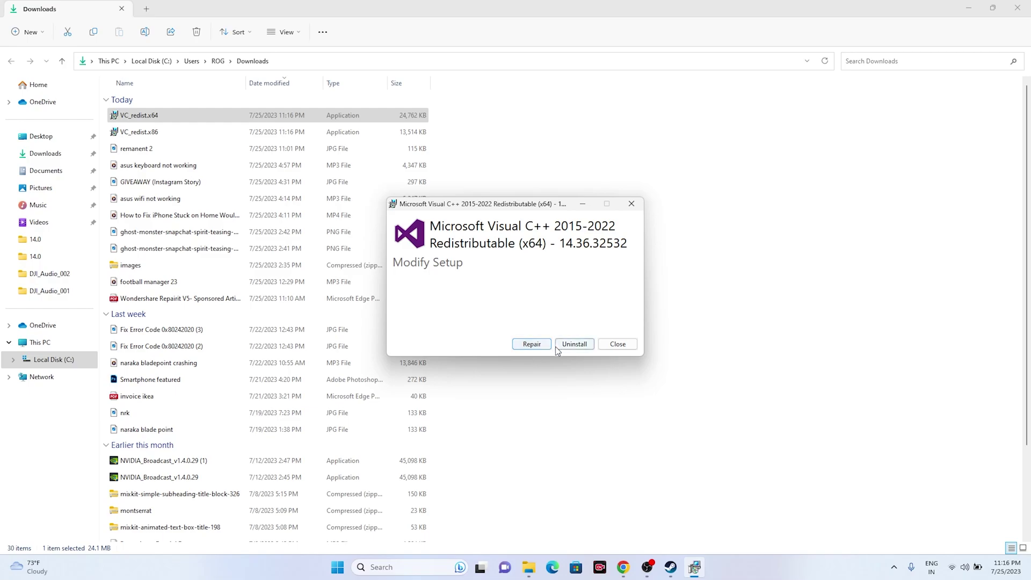
left_click(539, 346)
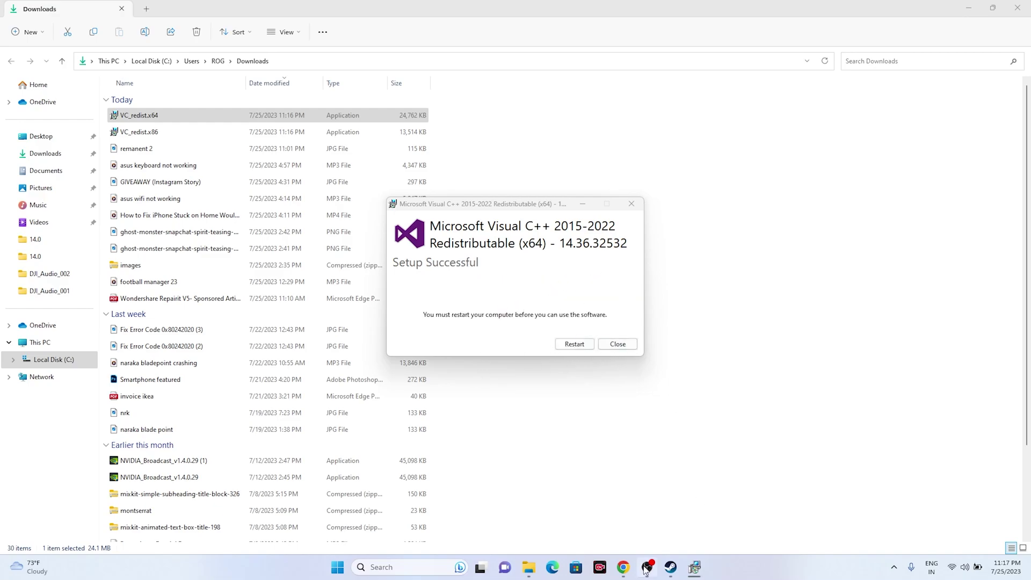
left_click(617, 345)
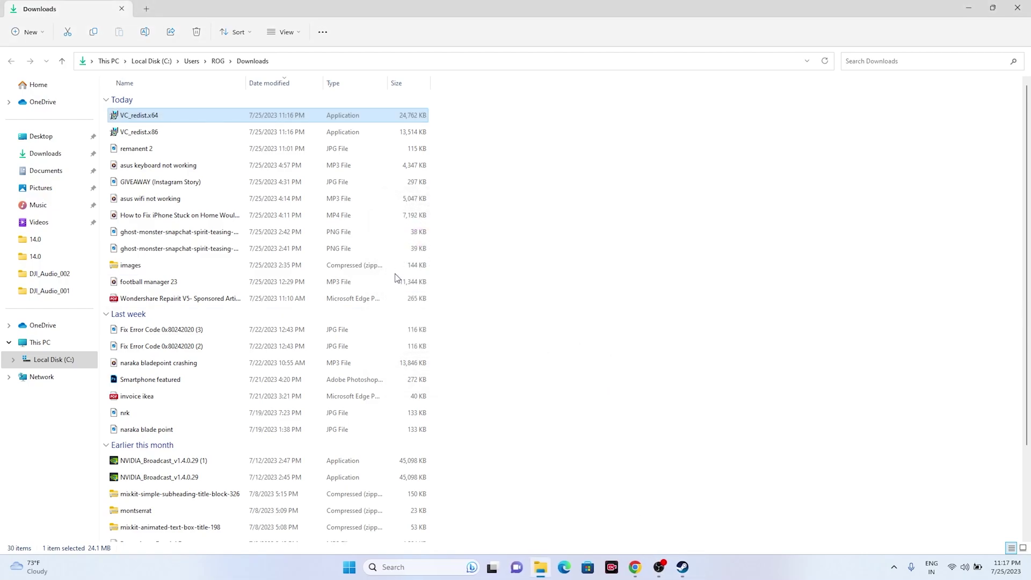
- Run the Repair setup of VC_redist.x86 from the Downloads folder and close the installer
double_click(164, 133)
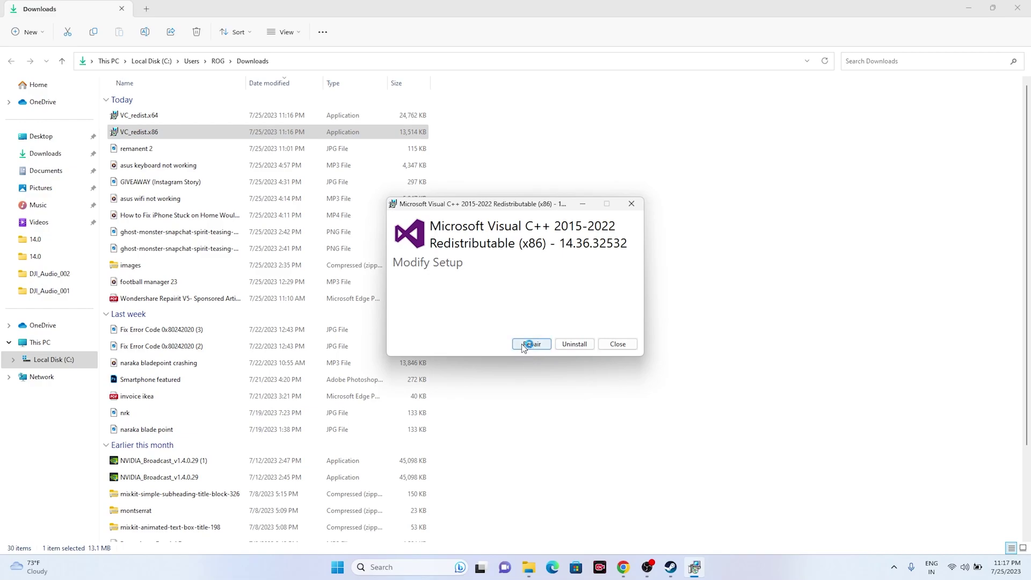
left_click(530, 343)
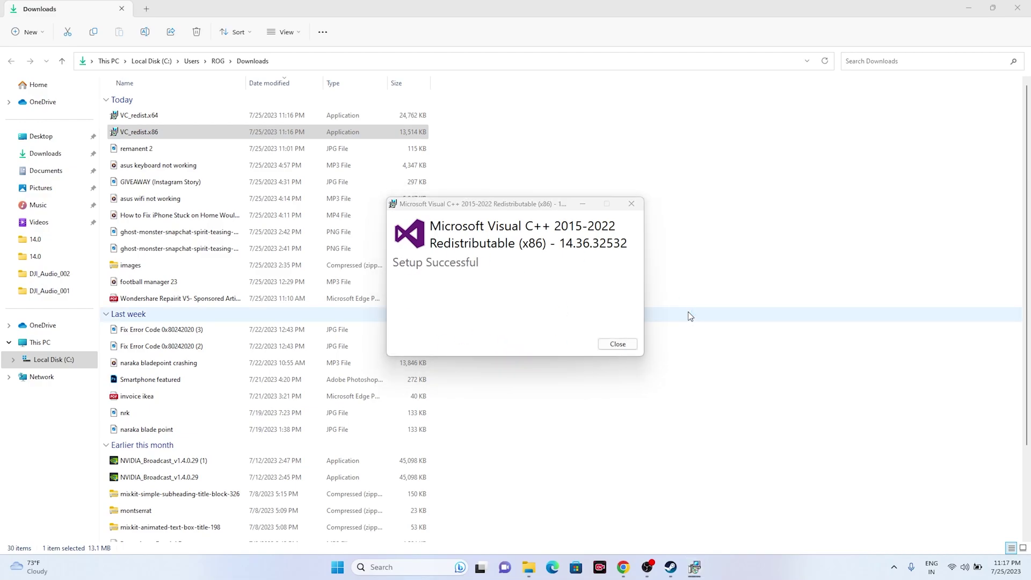
left_click(617, 345)
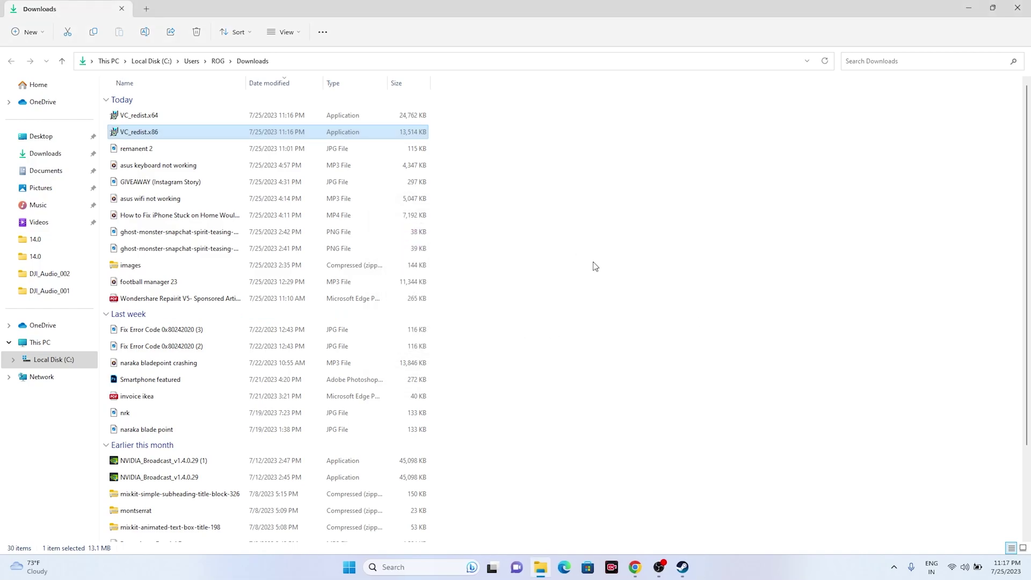
- Close the Downloads folder window and the browser's downloads page, and minimize Chrome
left_click(1018, 7)
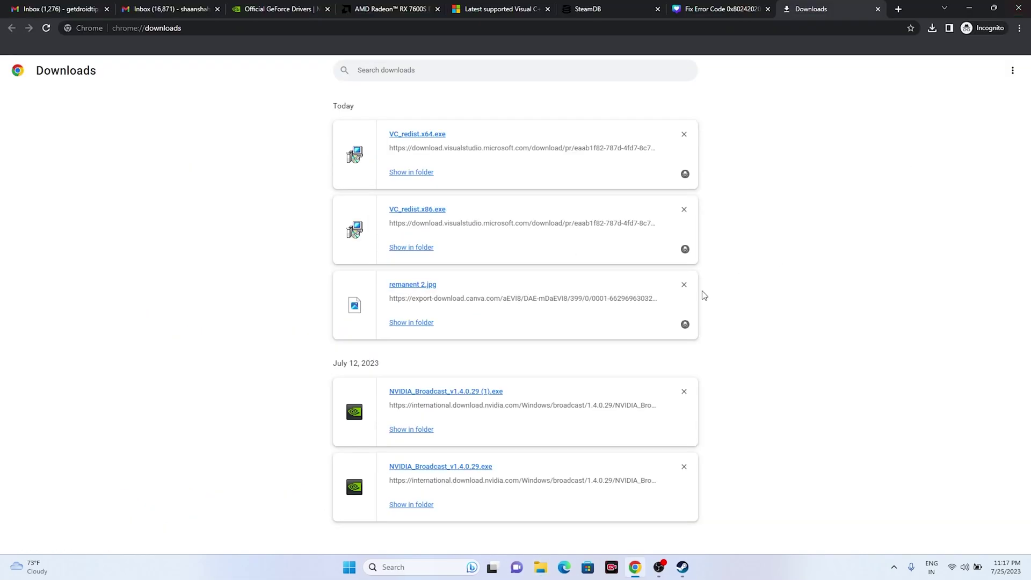
left_click(878, 9)
left_click(969, 7)
left_click(659, 568)
left_click(659, 567)
- View the Manage options for Remnant 2 in the Steam library, dismiss them, and minimize Steam
left_click(682, 568)
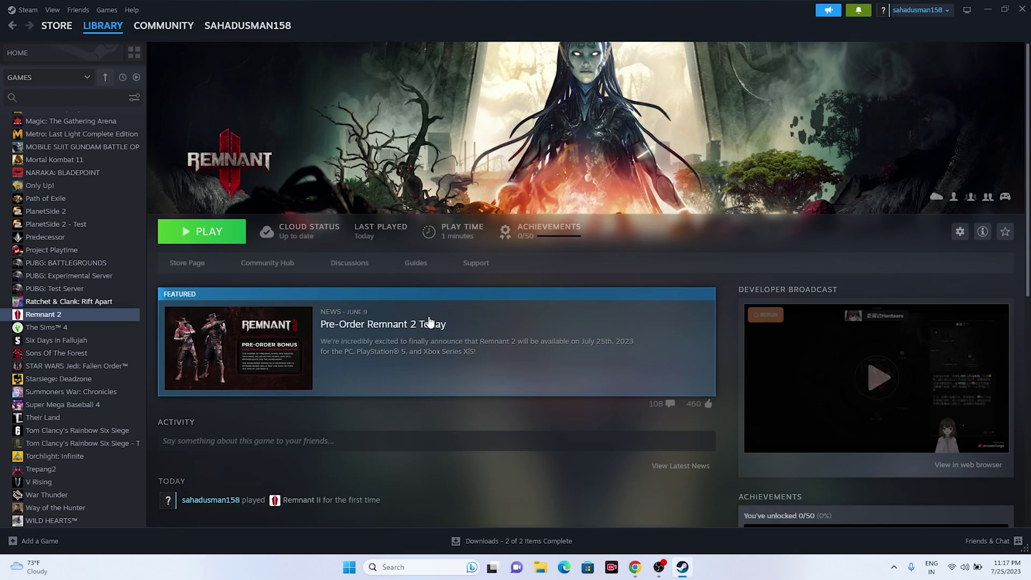
right_click(81, 318)
mouse_move(104, 381)
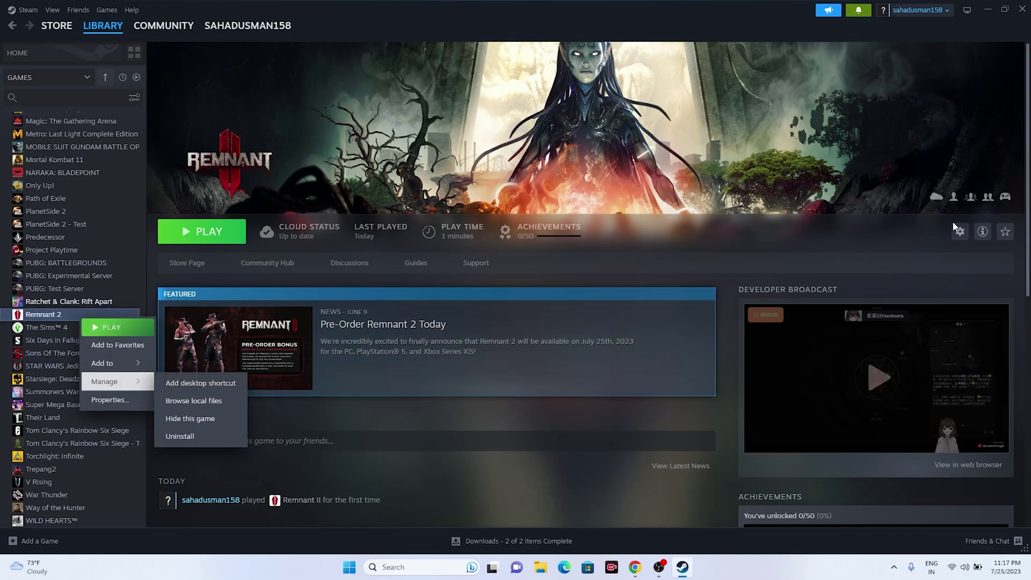
left_click(939, 136)
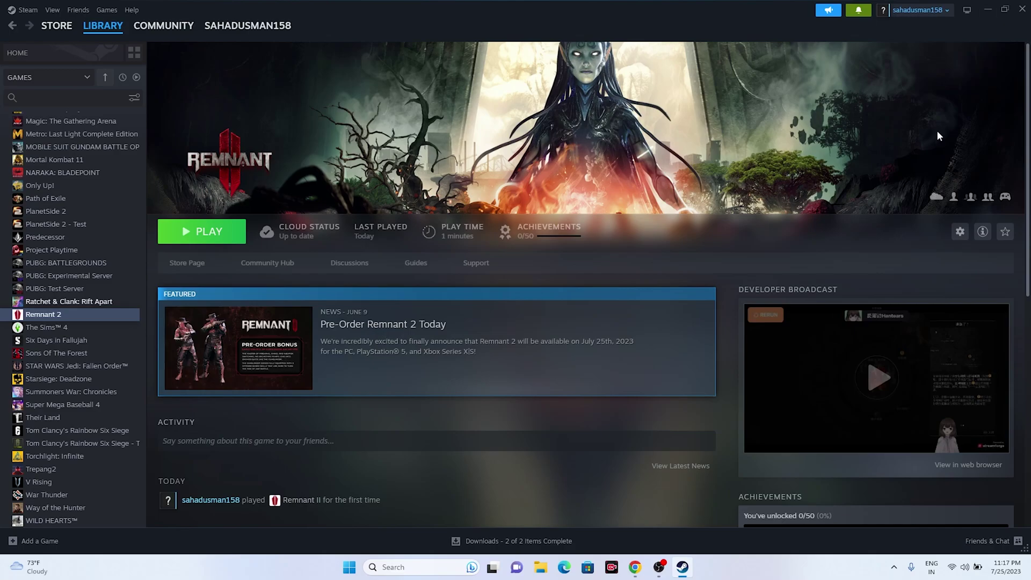
left_click(987, 10)
- Check the free space of the local disk in This PC, and close File Explorer
left_click(540, 568)
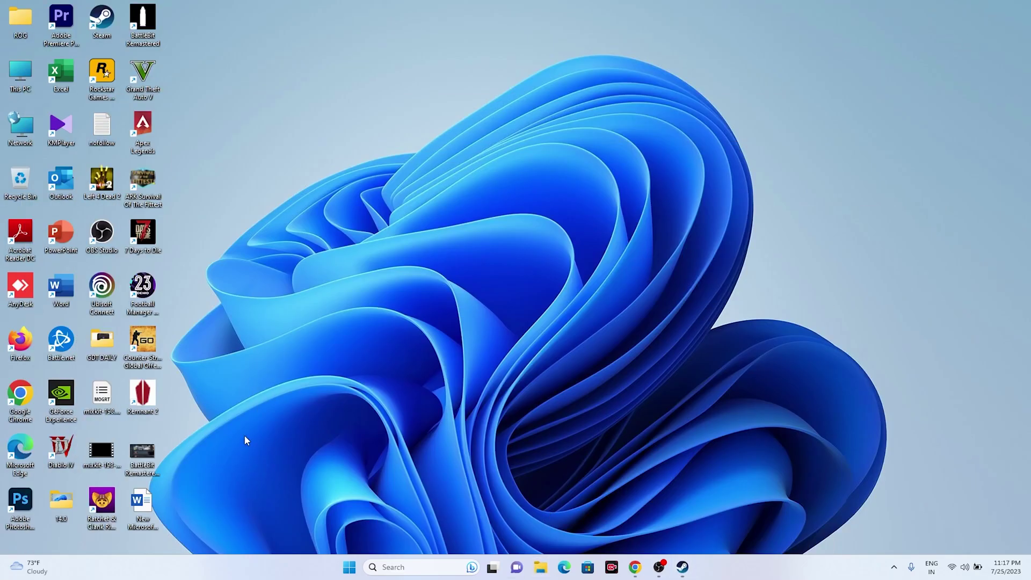
left_click(59, 343)
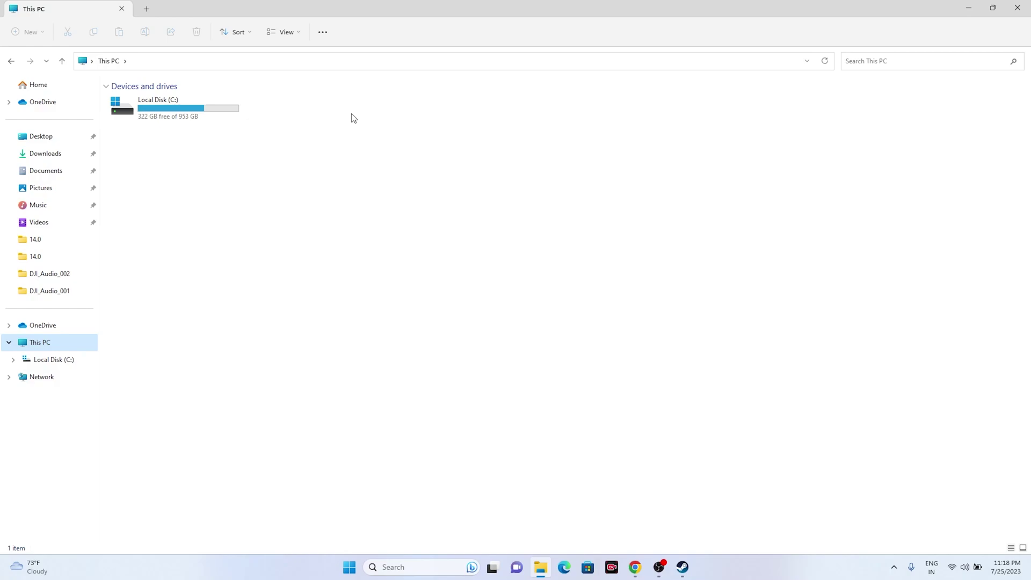
left_click(1017, 8)
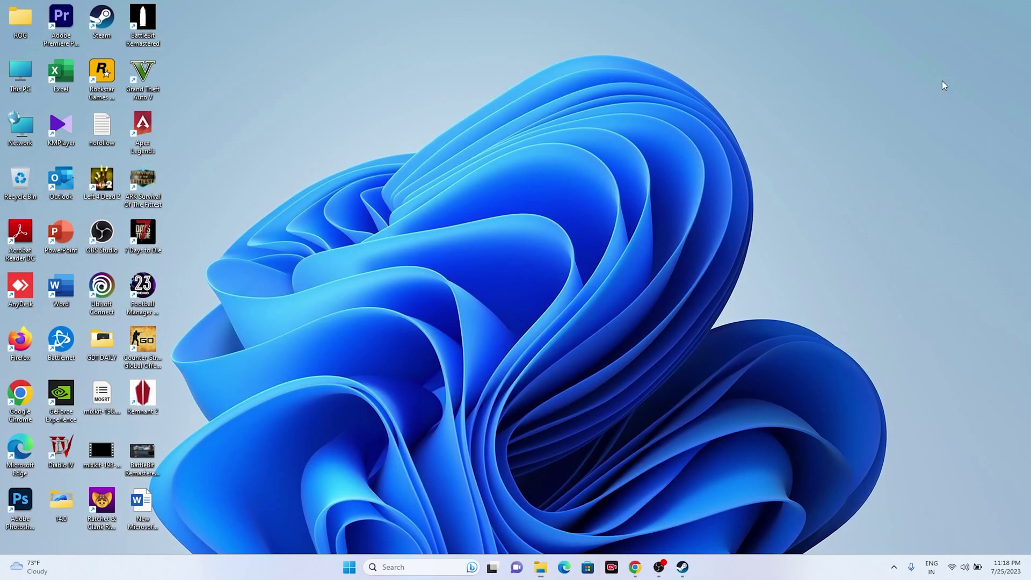
- Return to Remnant 2's page in the Steam library
right_click(405, 195)
left_click(434, 238)
left_click(682, 568)
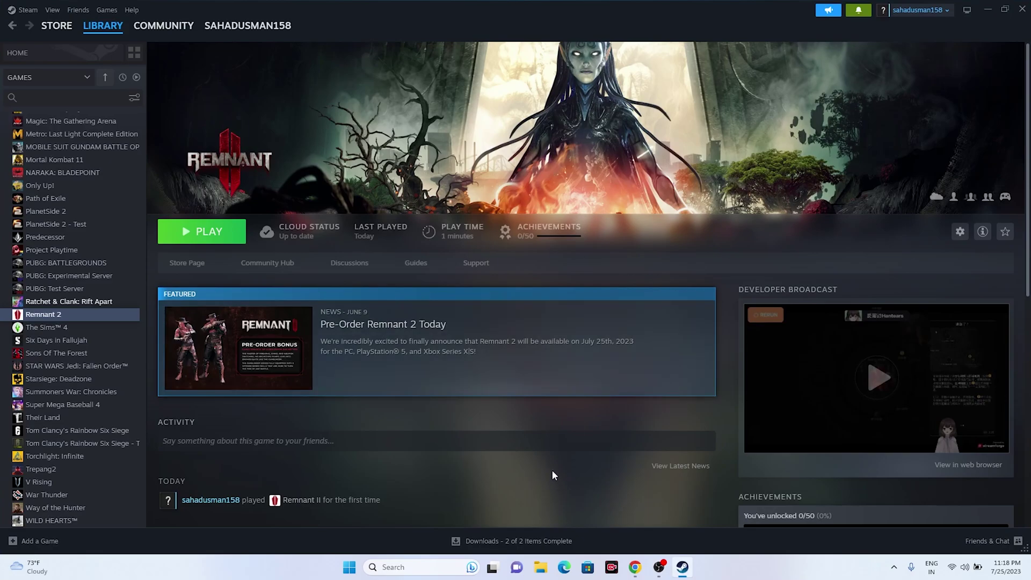
- Launch Remnant 2 from its library page, return to gameplay from the System menu, and walk the character forward in Eastport
left_click(209, 239)
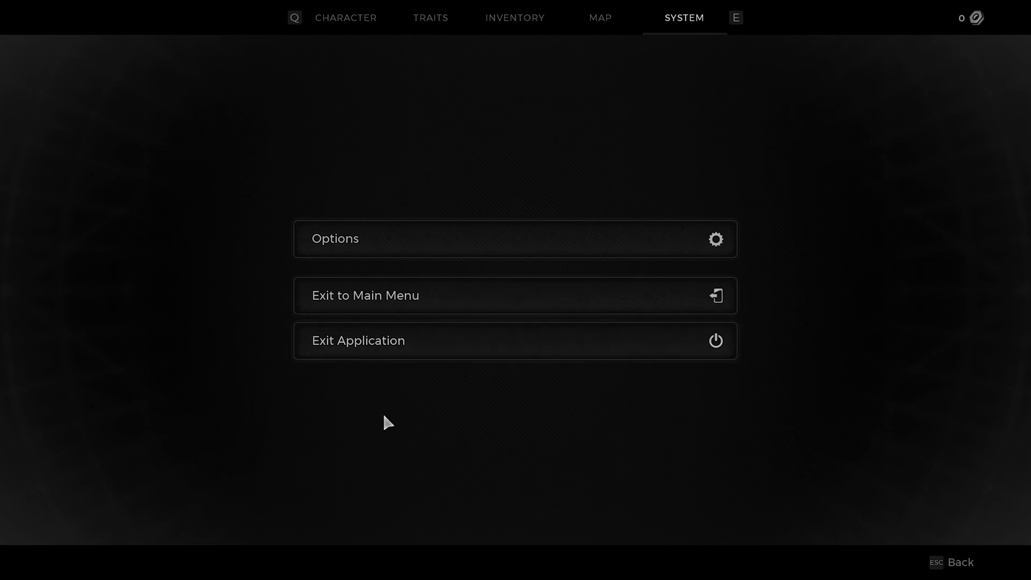
key("Escape")
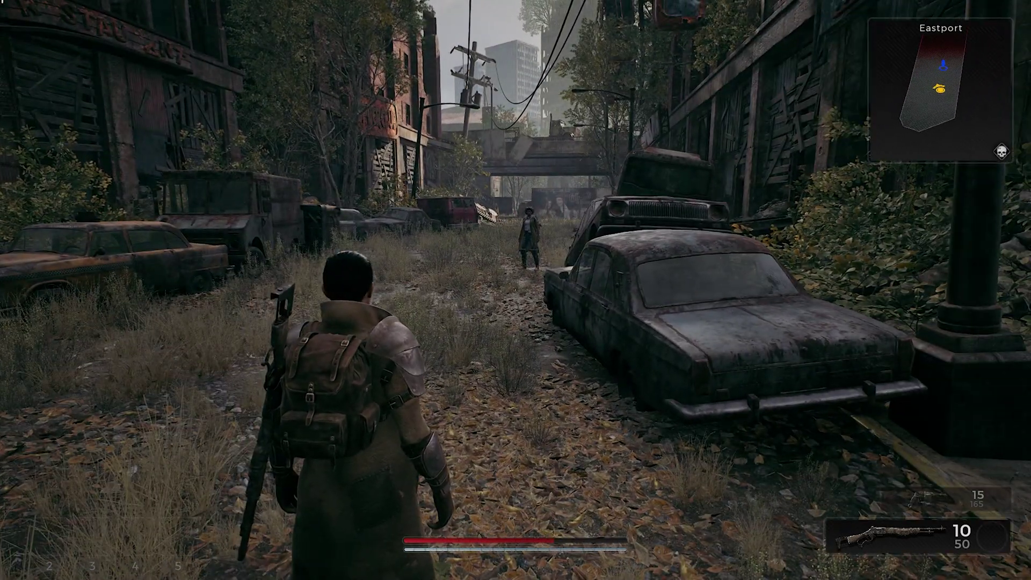
key("w")
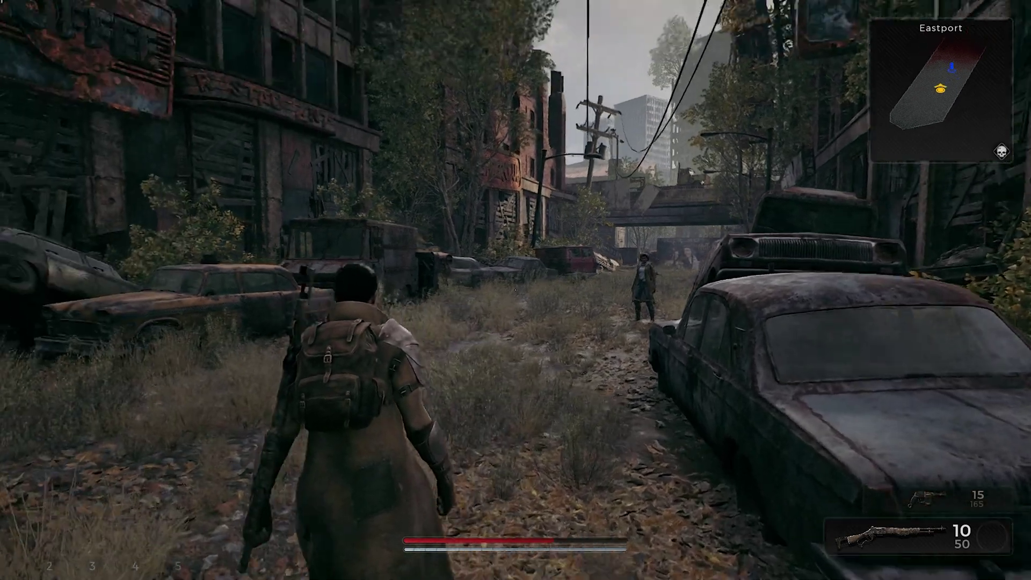
key("w")
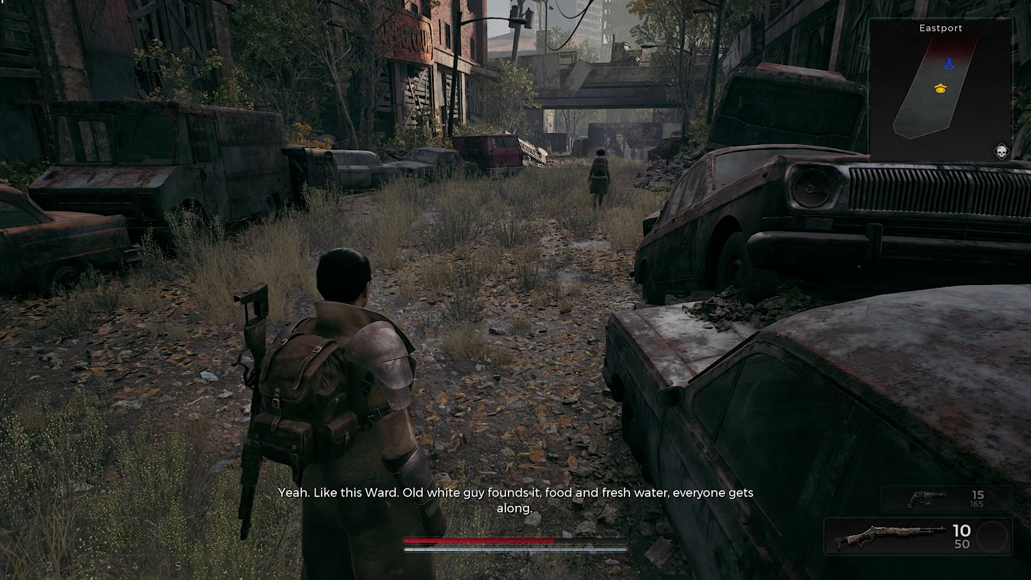
- Open the game's video options and set Display Mode to Windowed
key("Escape")
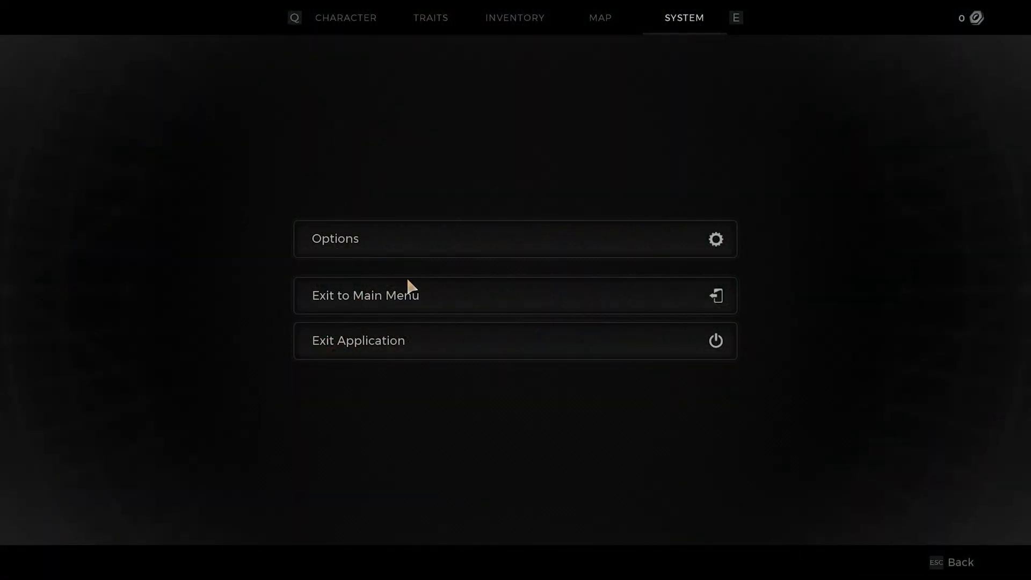
left_click(355, 241)
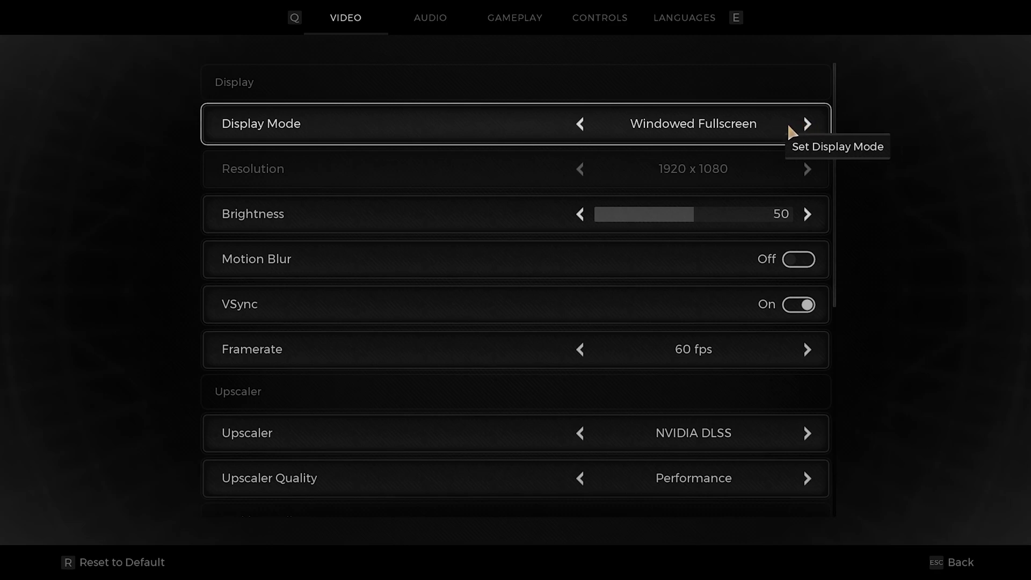
left_click(808, 127)
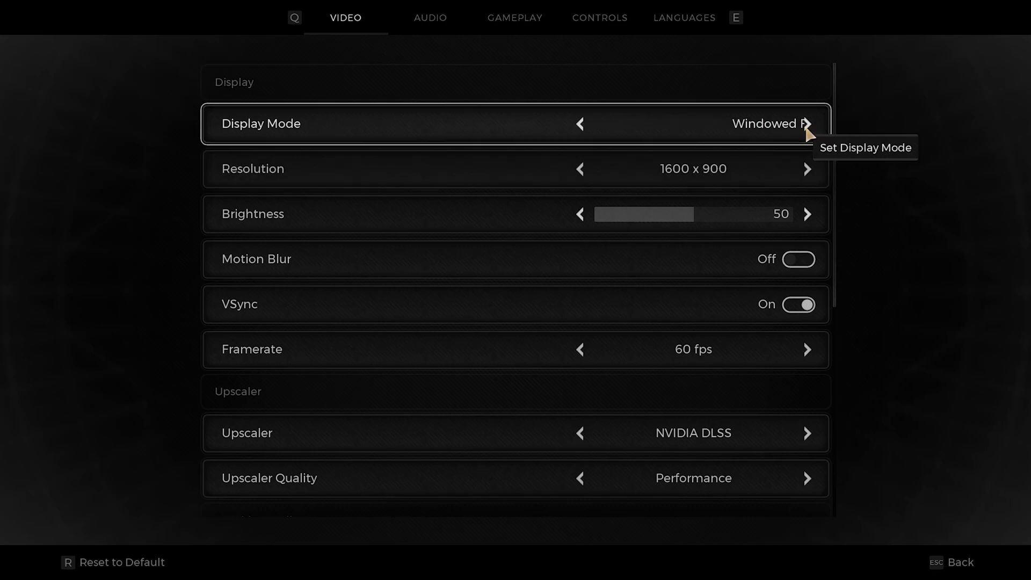
left_click(585, 127)
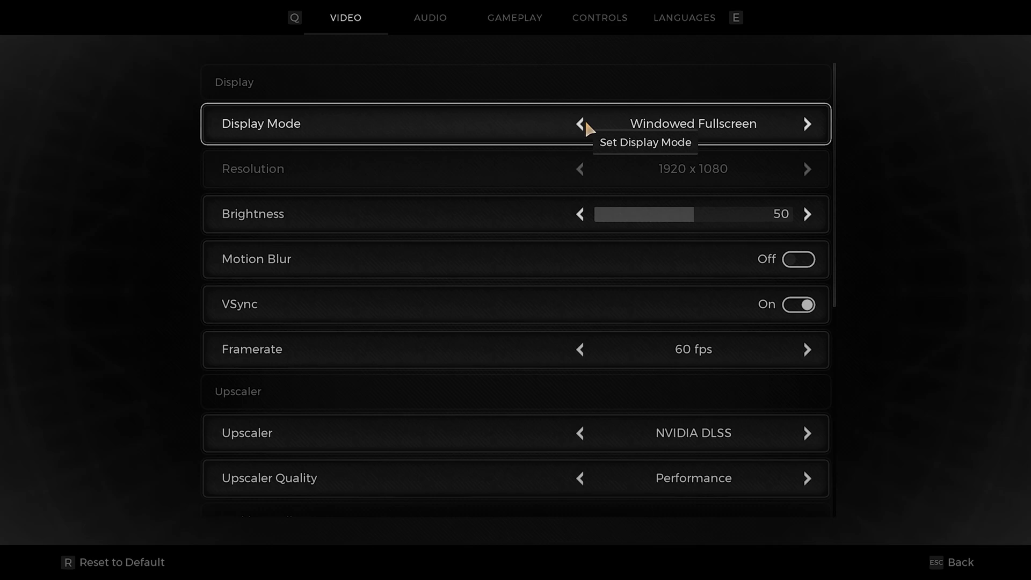
left_click(585, 127)
left_click(585, 127)
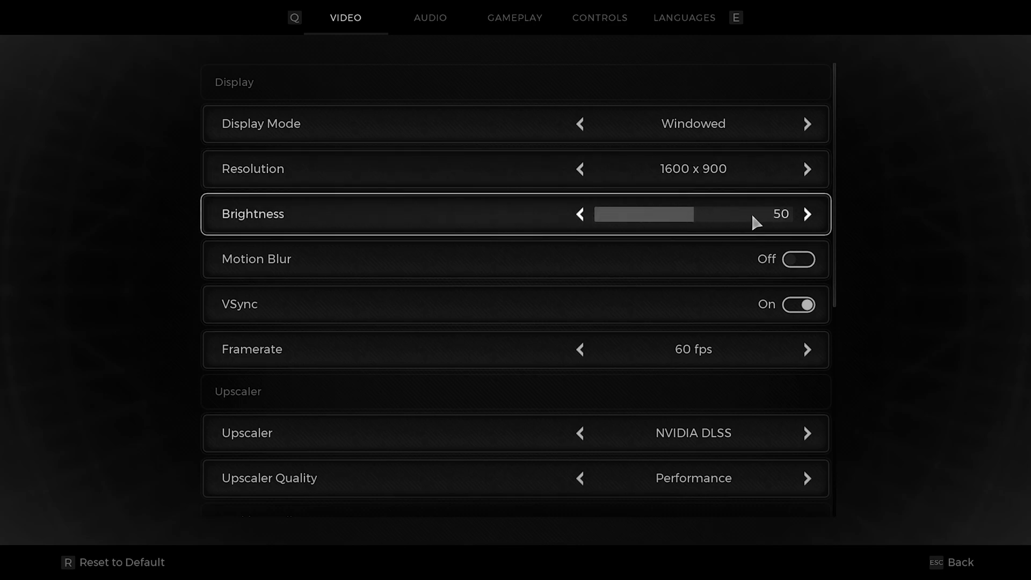
- Set both Motion Blur and VSync to Off in the display settings
left_click(799, 264)
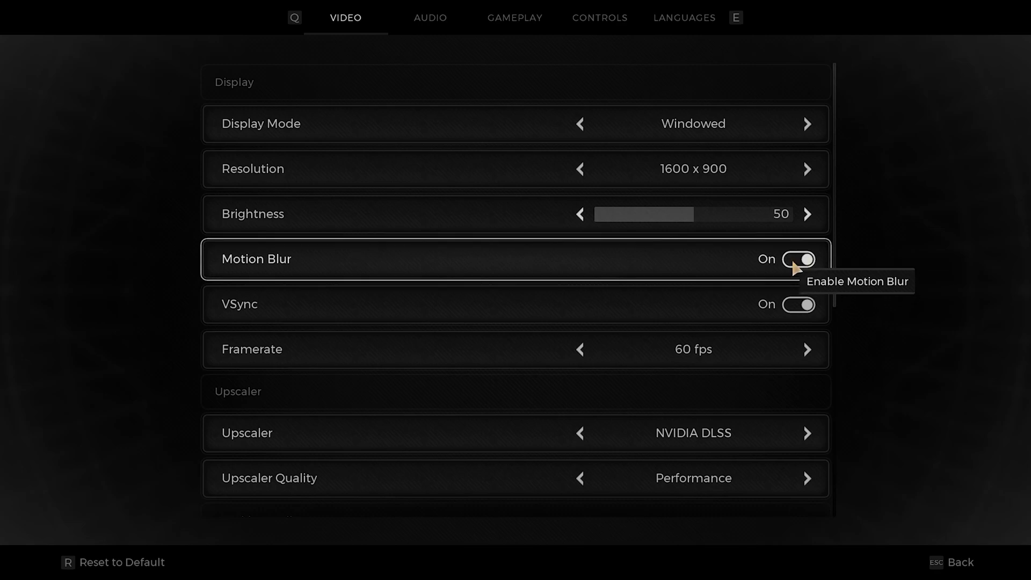
left_click(794, 263)
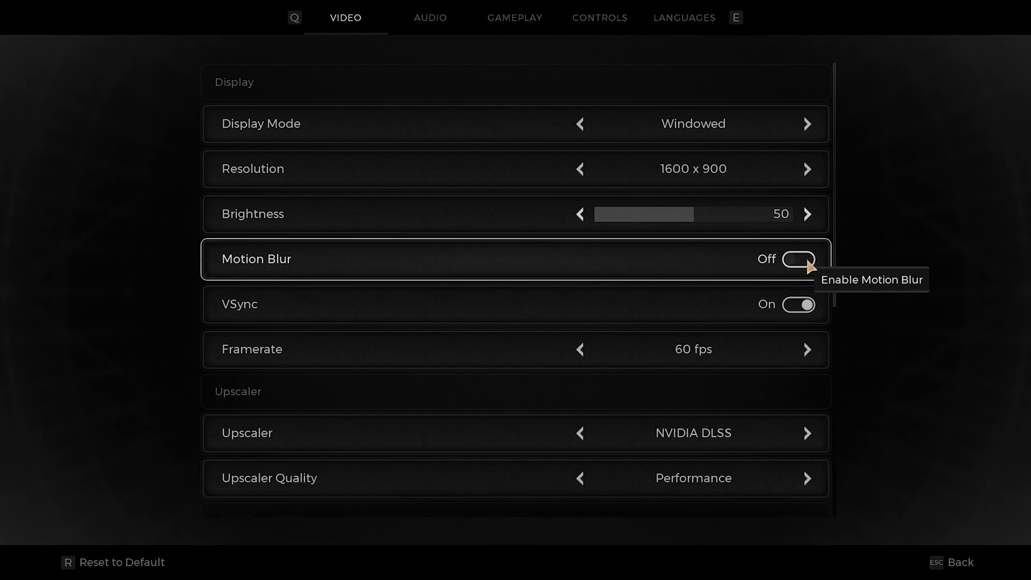
left_click(798, 310)
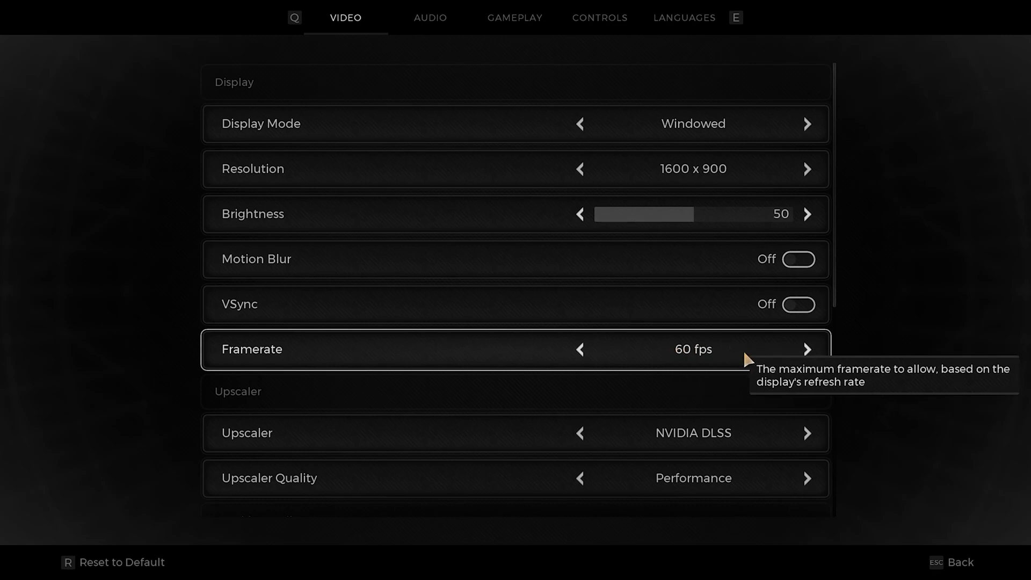
- Cycle through the Framerate limits and return to 60 fps
left_click(807, 351)
left_click(581, 350)
left_click(581, 349)
left_click(808, 350)
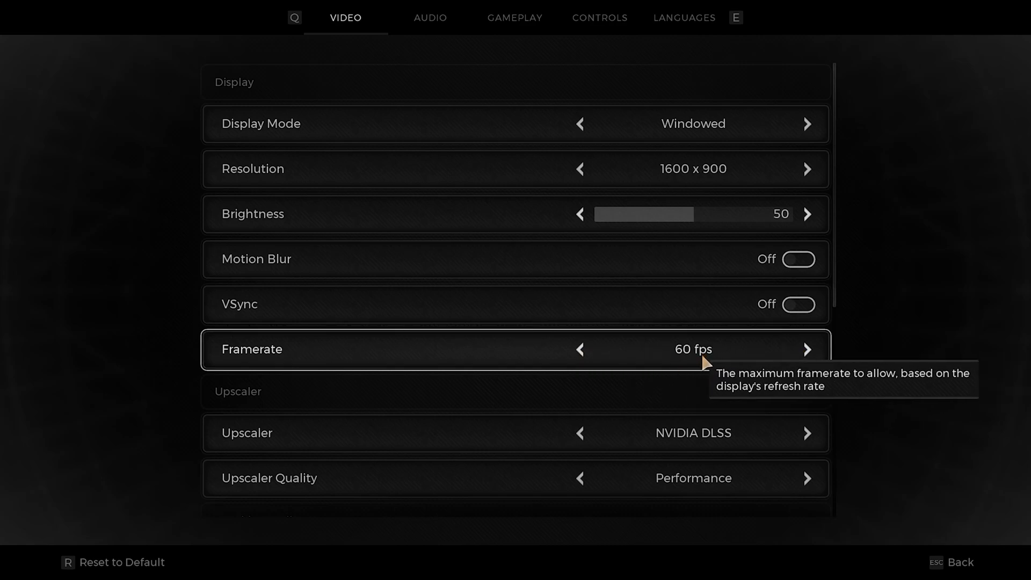
- Try Intel XeSS among the upscaler choices, and set Upscaler to None
scroll(775, 317, "down", 3)
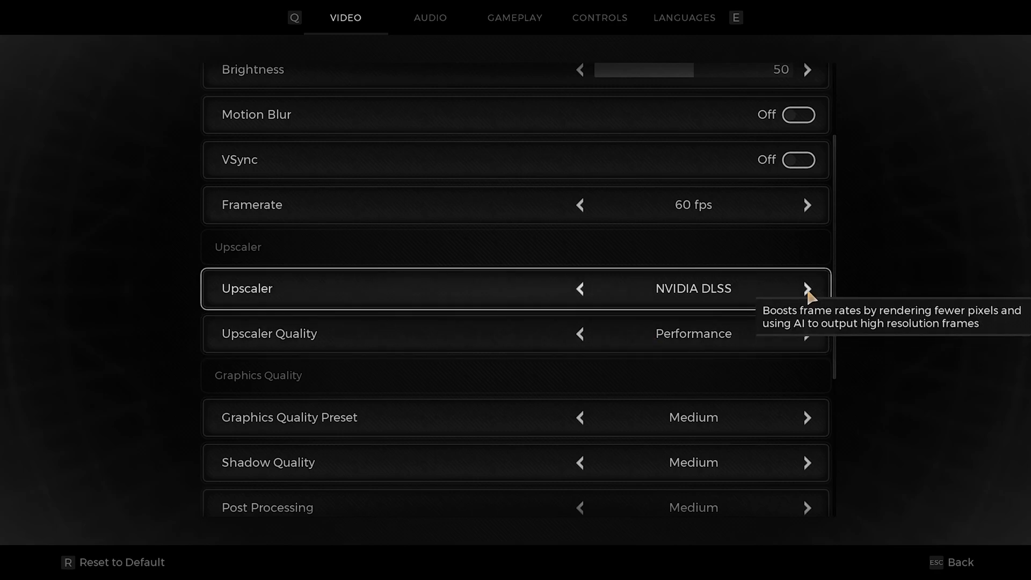
left_click(808, 290)
left_click(807, 290)
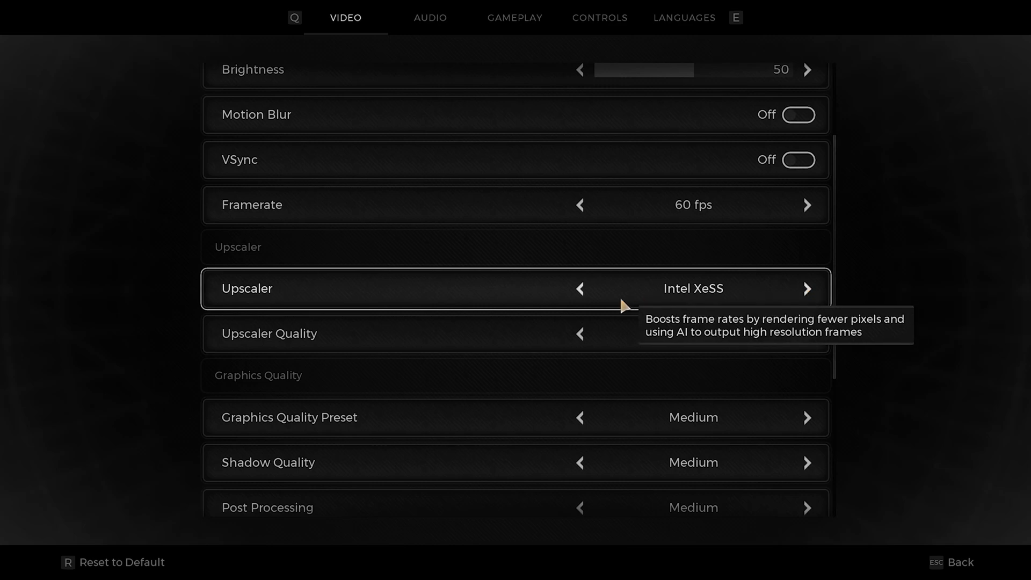
left_click(581, 290)
left_click(808, 290)
left_click(808, 289)
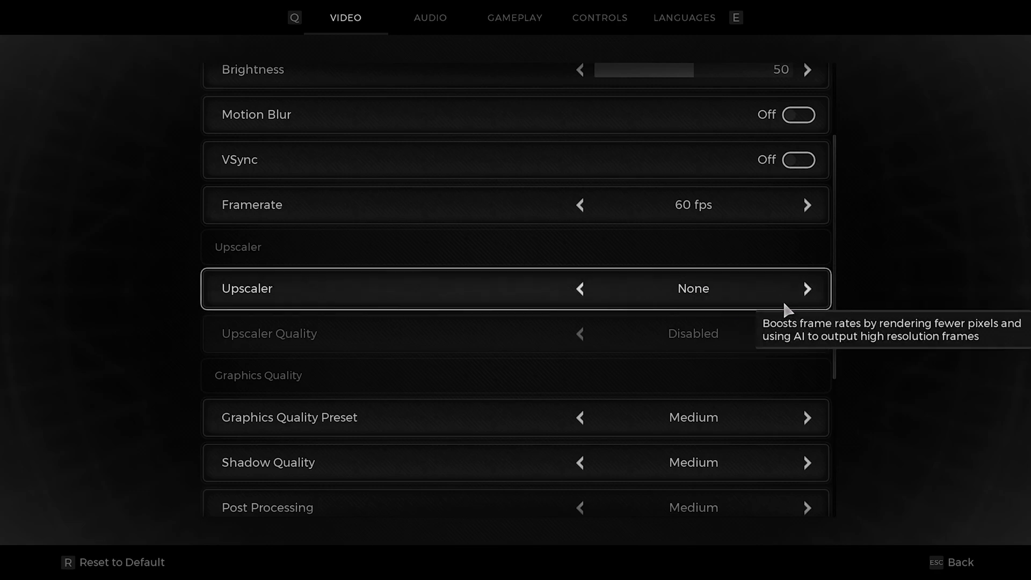
- Try the Ultra, High, Medium and Low choices of the Graphics Quality Preset
scroll(785, 295, "down", 1)
scroll(782, 290, "down", 3)
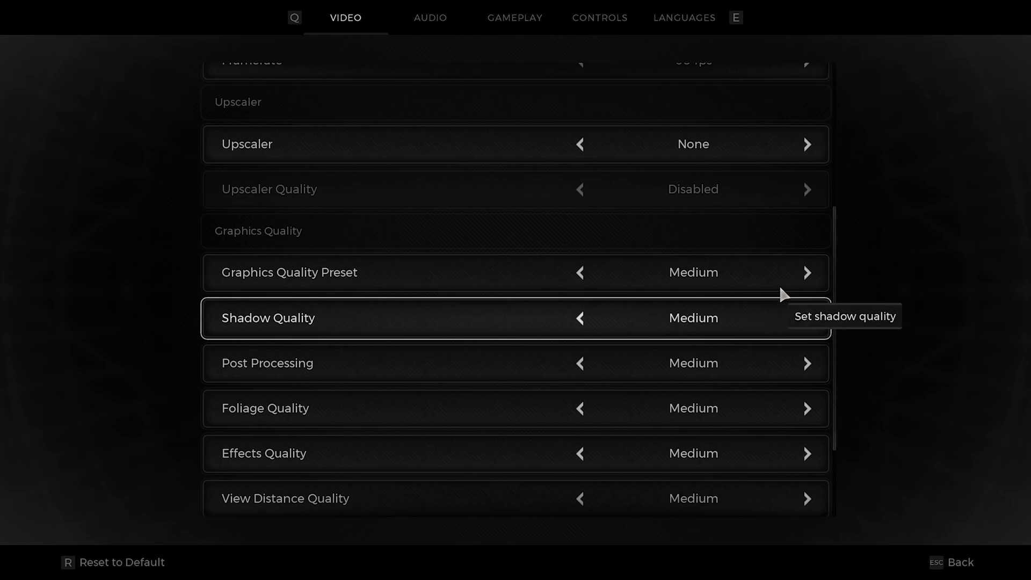
left_click(807, 273)
left_click(807, 273)
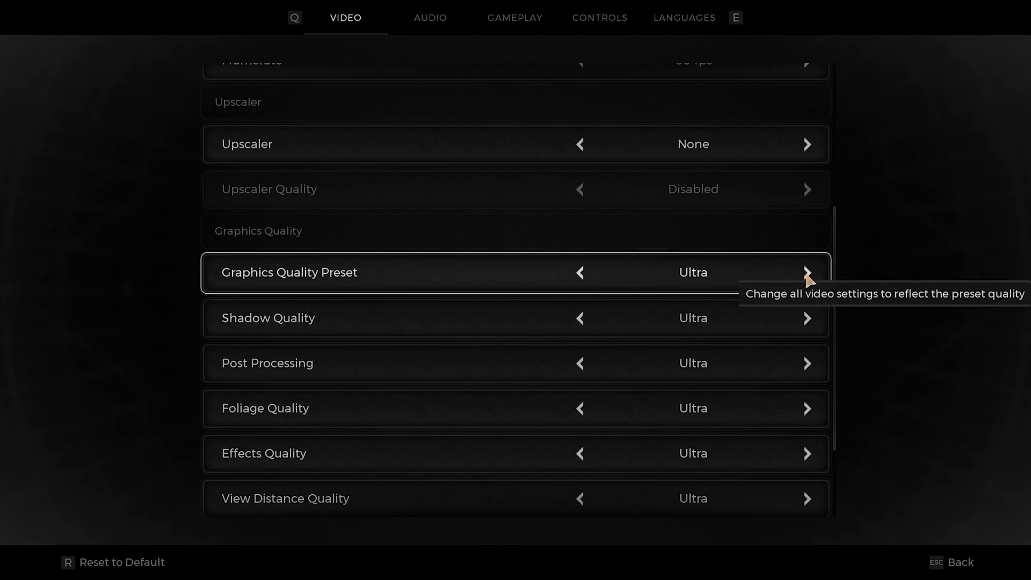
left_click(586, 273)
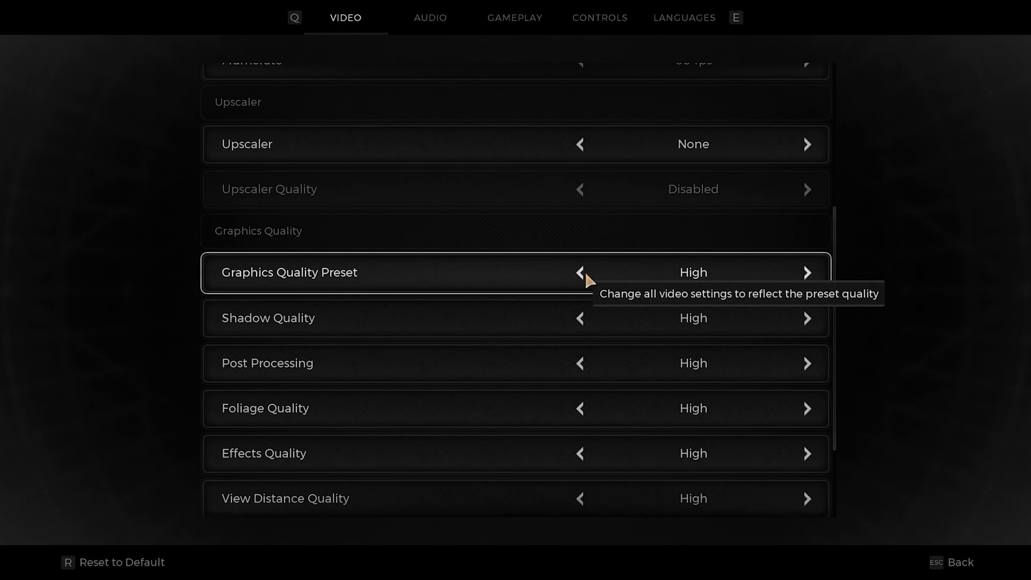
left_click(582, 271)
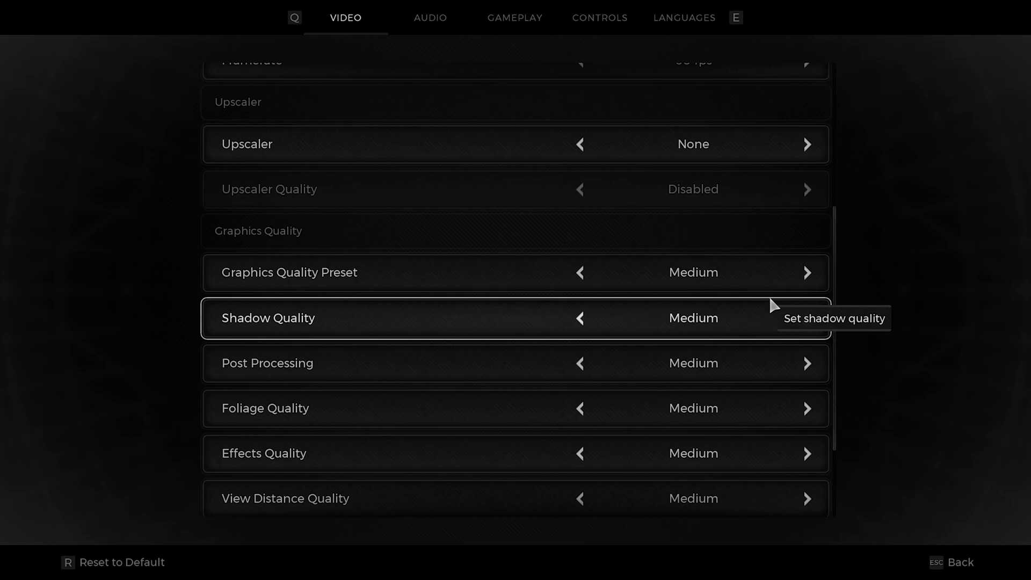
left_click(584, 276)
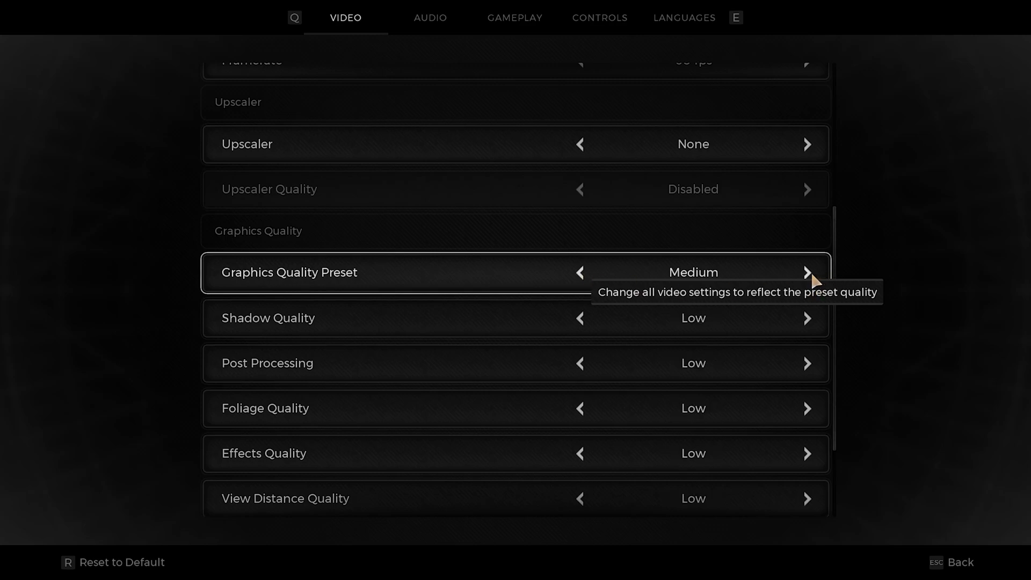
key("Left")
key("Right")
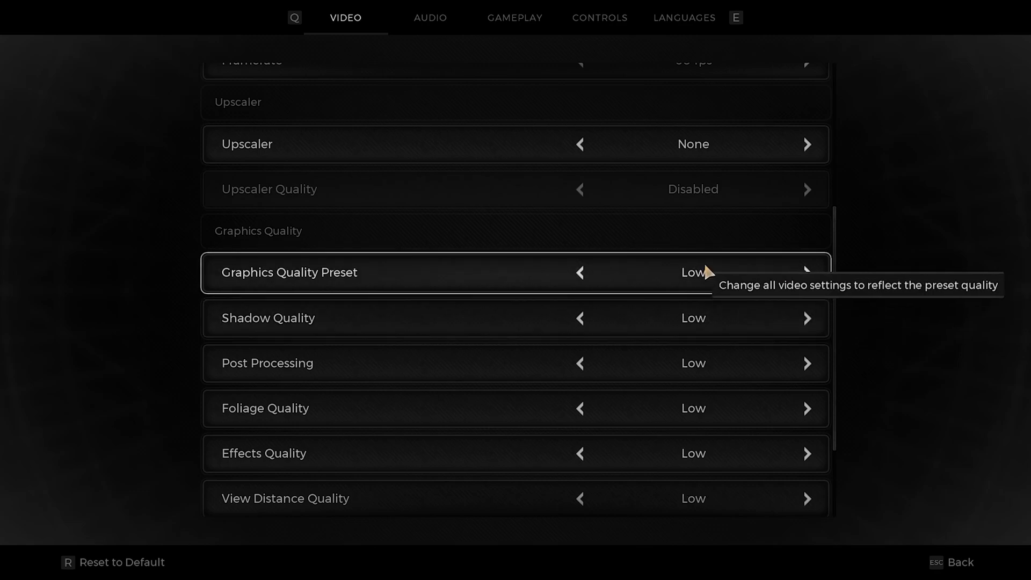
- Set the Graphics Quality Preset to Ultra, leave the options, and keep the changed video settings
left_click(584, 276)
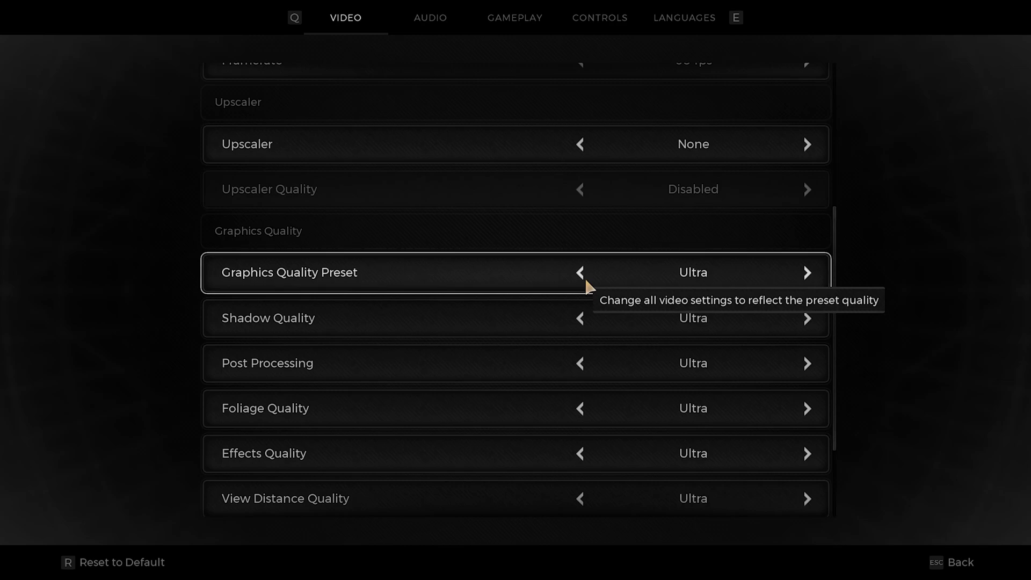
left_click(585, 276)
left_click(585, 276)
left_click(813, 273)
left_click(813, 274)
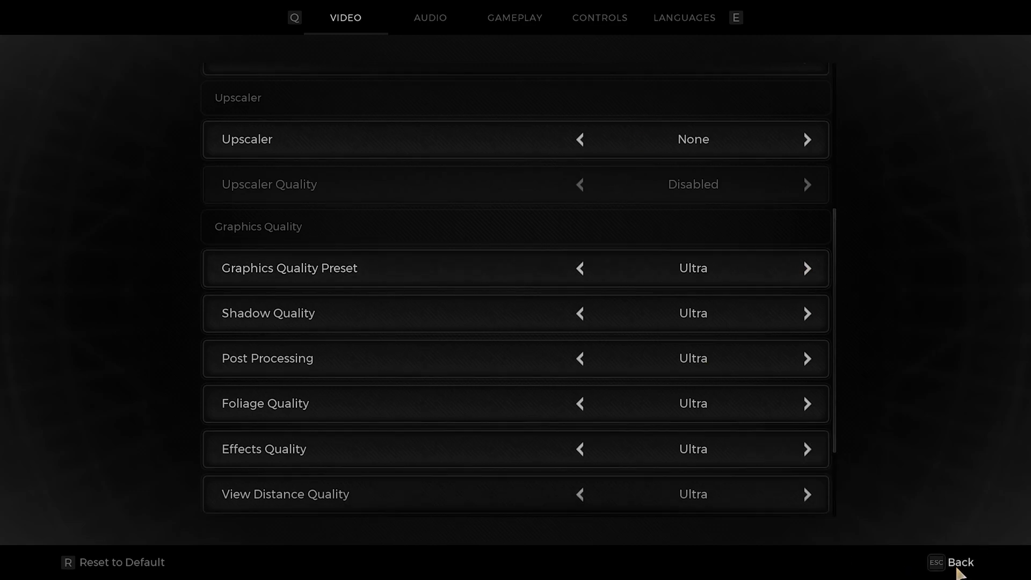
left_click(941, 565)
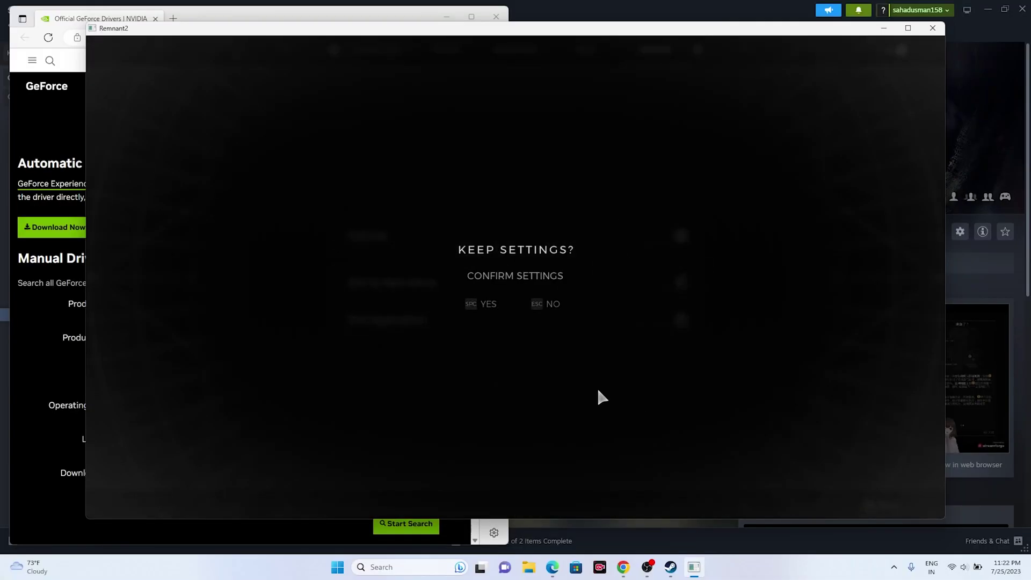
left_click(486, 308)
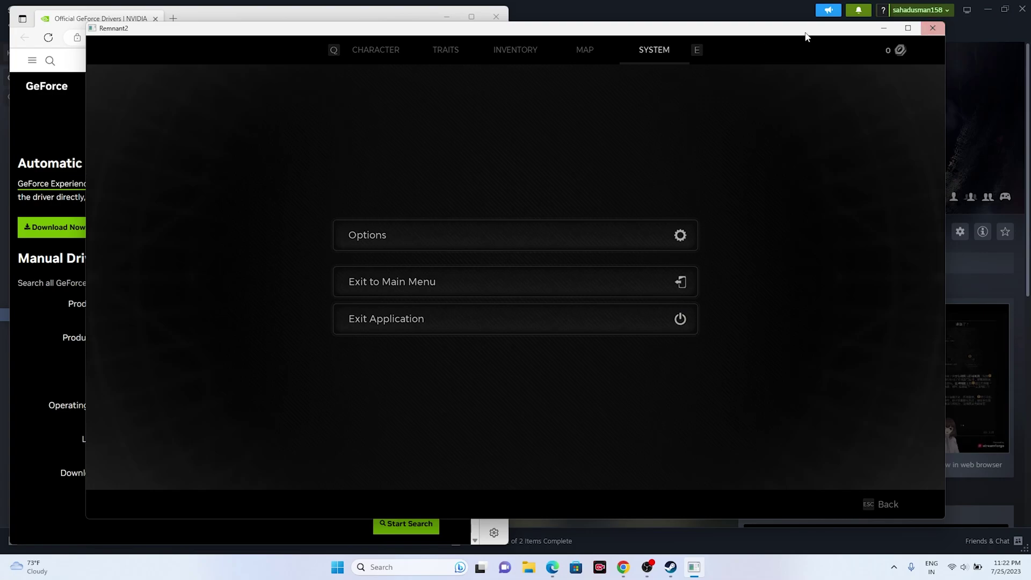
- Close the Remnant 2 game window and the NVIDIA GeForce drivers browser window
left_click(931, 29)
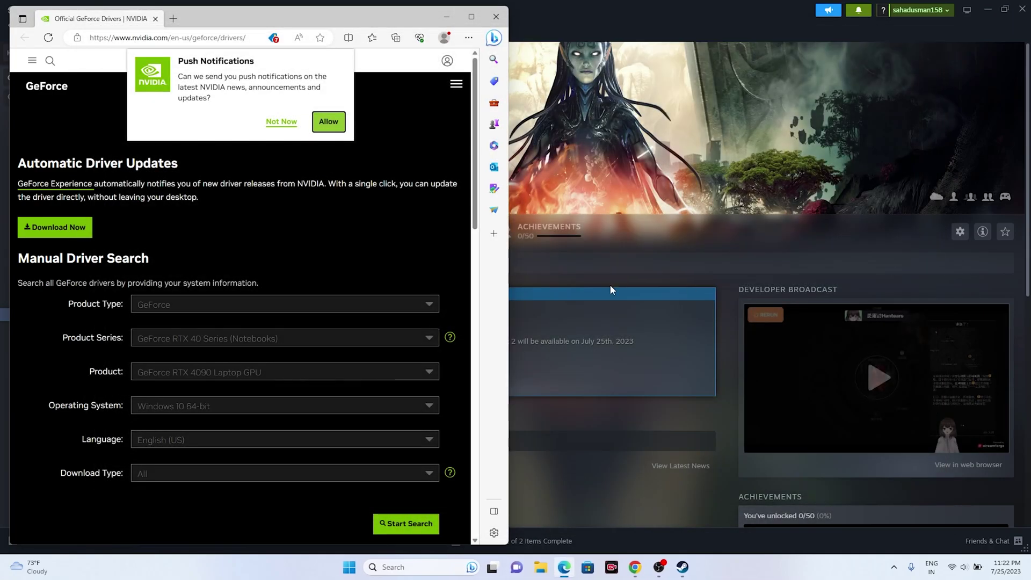
left_click(496, 17)
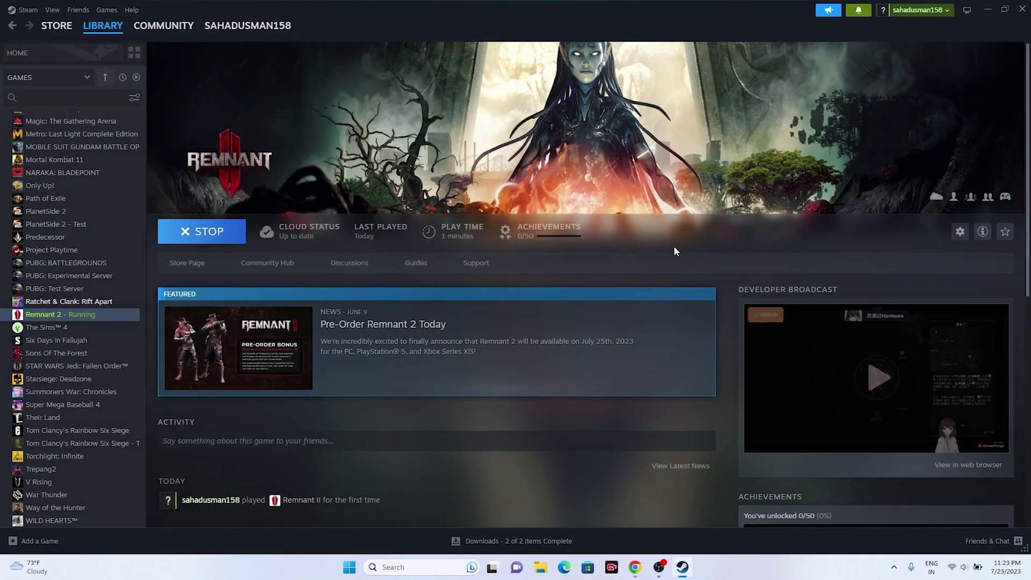